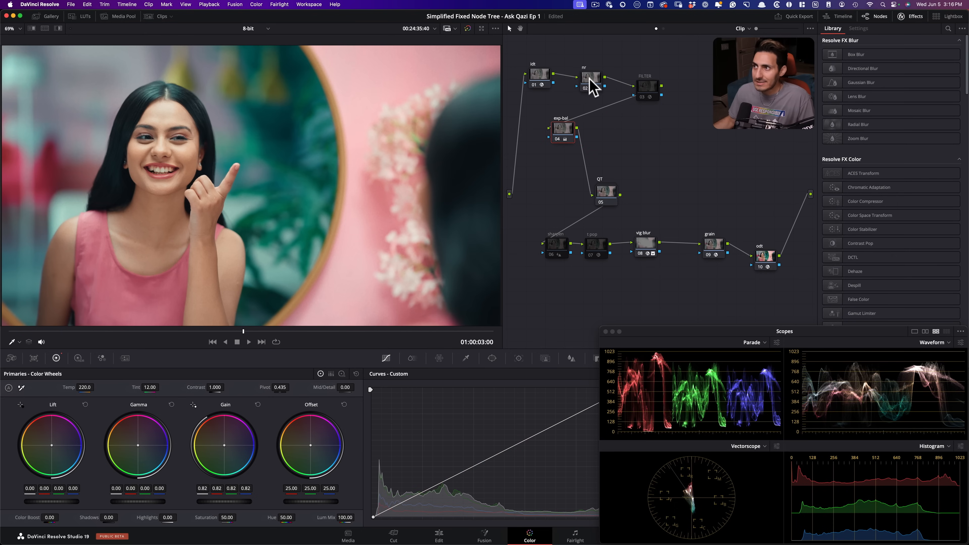
# Select the nr node, check that the playback render cache mode is User, and test the clip's playback.
pyautogui.moveTo(591, 80); pyautogui.dragTo(586, 73)
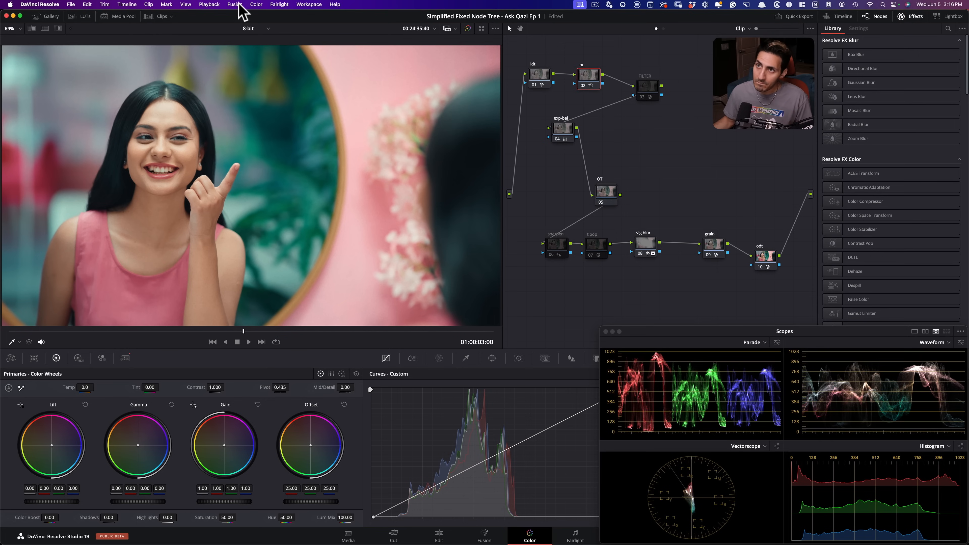
pyautogui.click(209, 4)
pyautogui.moveTo(241, 49)
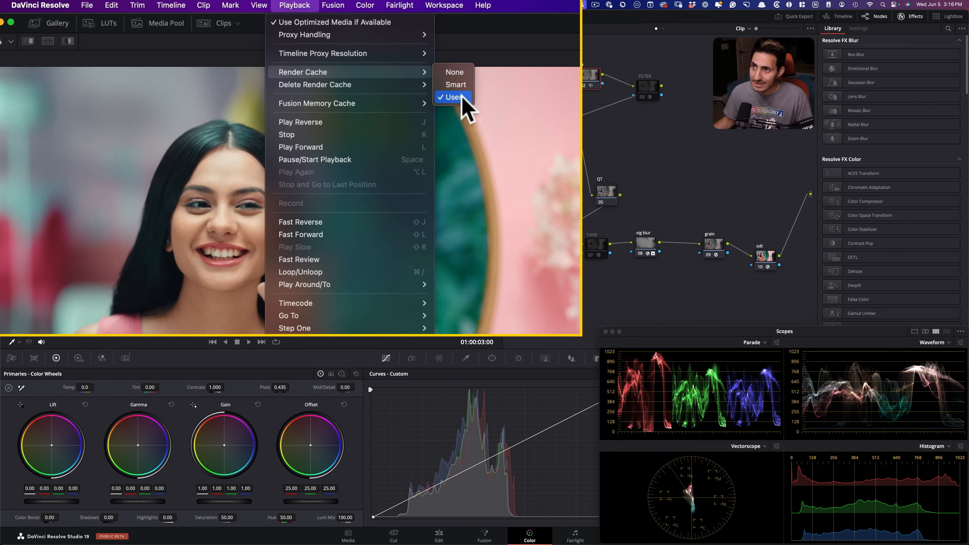
pyautogui.click(696, 61)
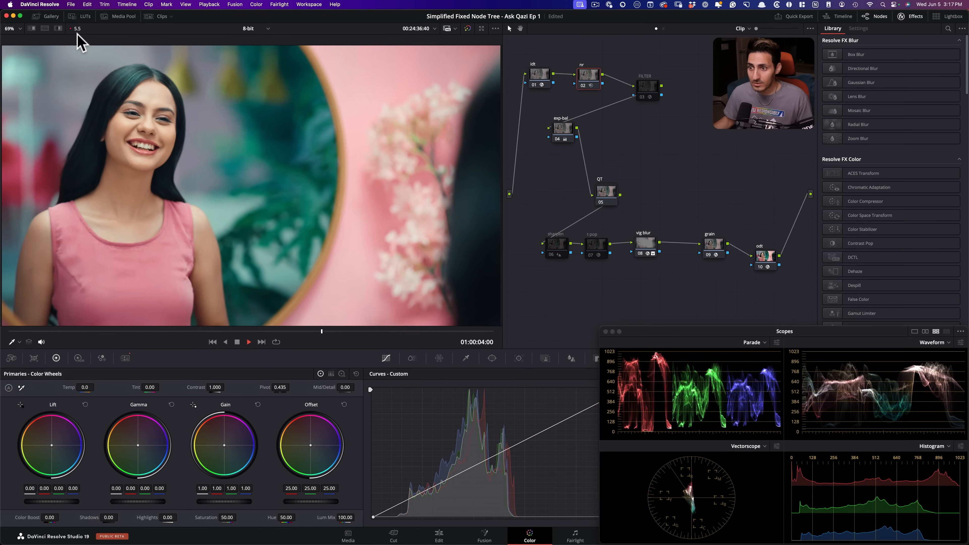
pyautogui.press('space')
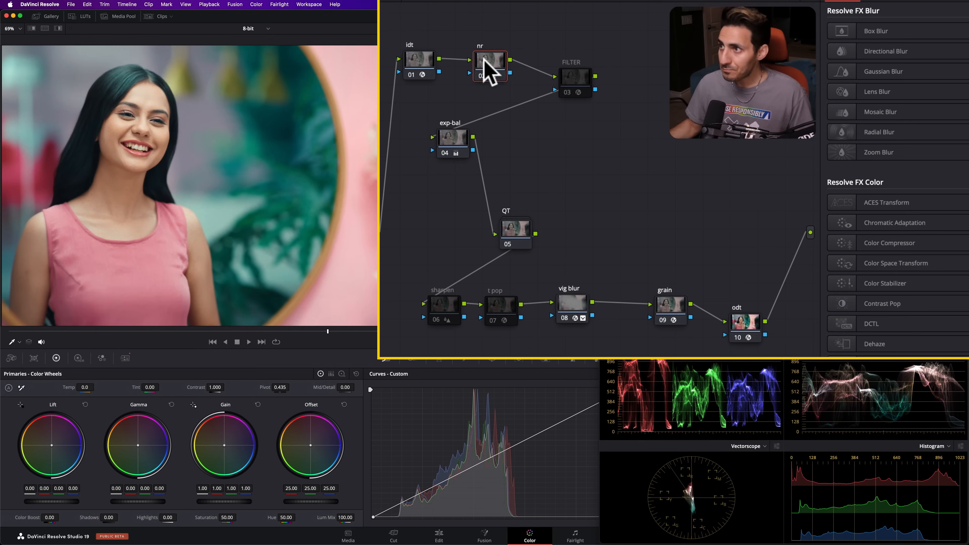
# Turn node caching On for the nr node.
pyautogui.rightClick(586, 71)
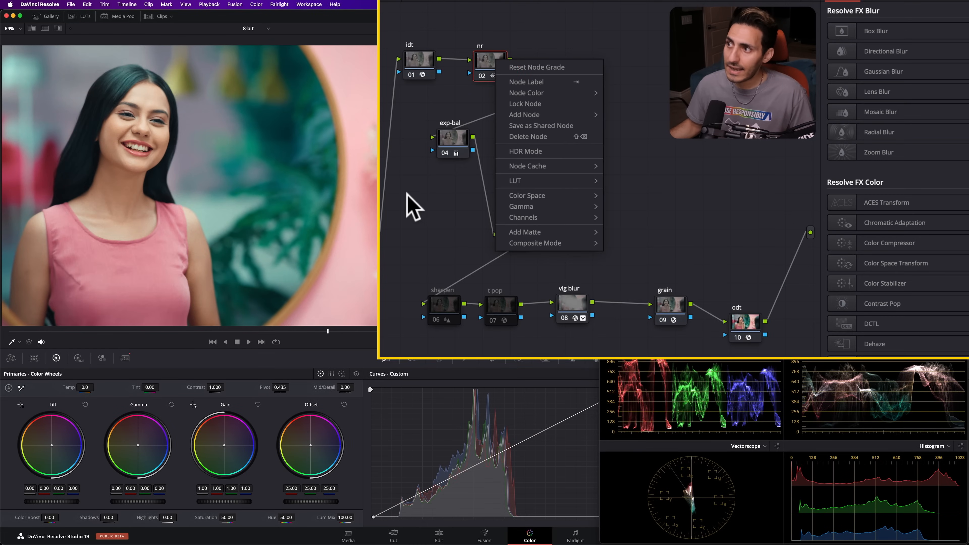
pyautogui.moveTo(572, 165)
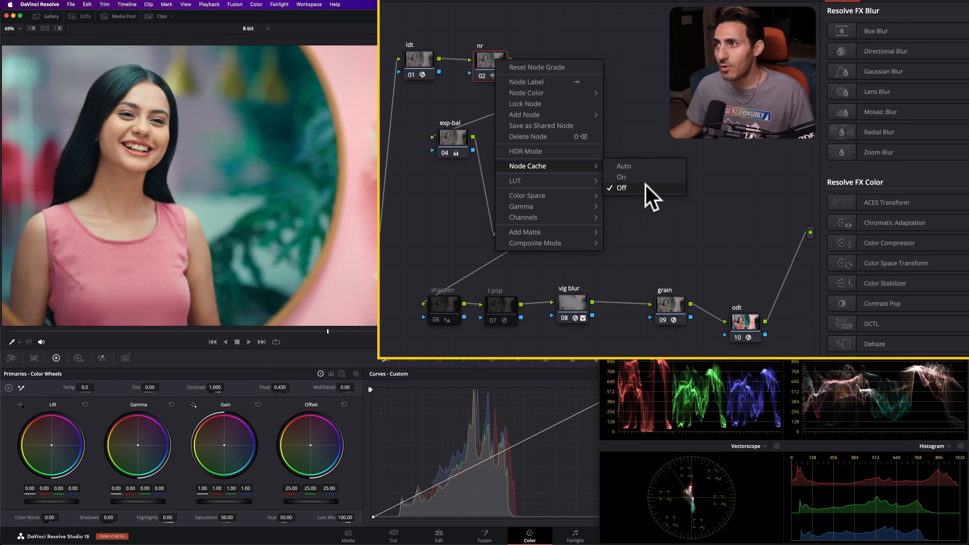
pyautogui.click(655, 188)
pyautogui.click(632, 126)
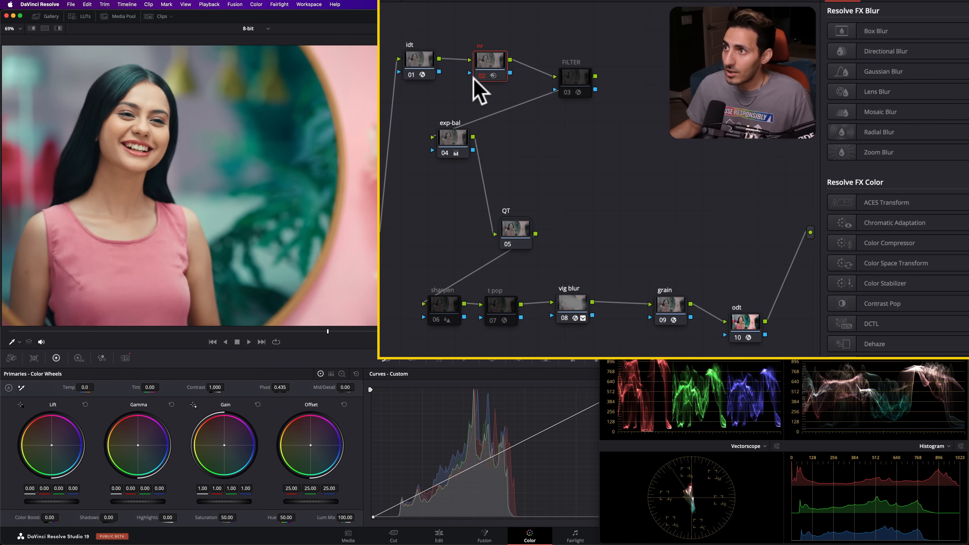
# Show the timeline and play the first clip with looping enabled.
pyautogui.click(844, 16)
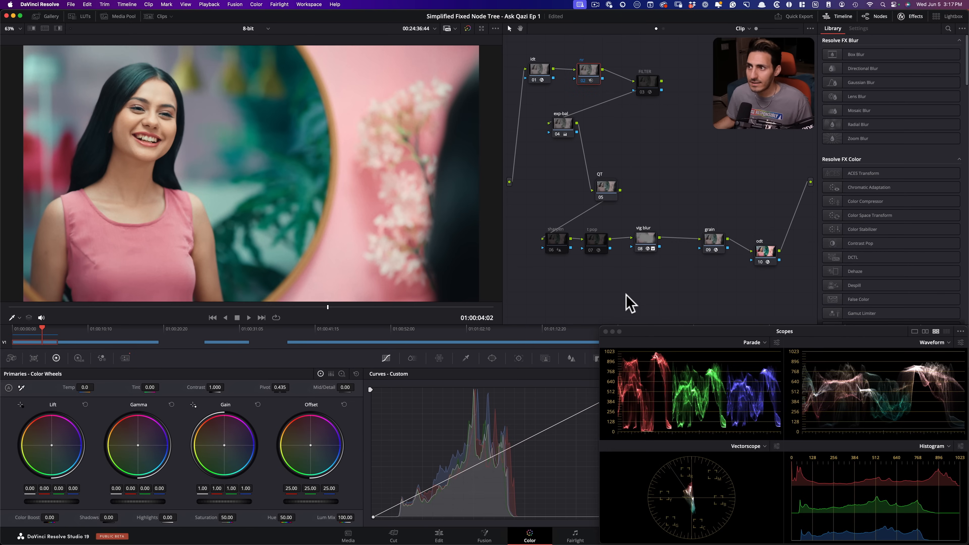
pyautogui.press('space')
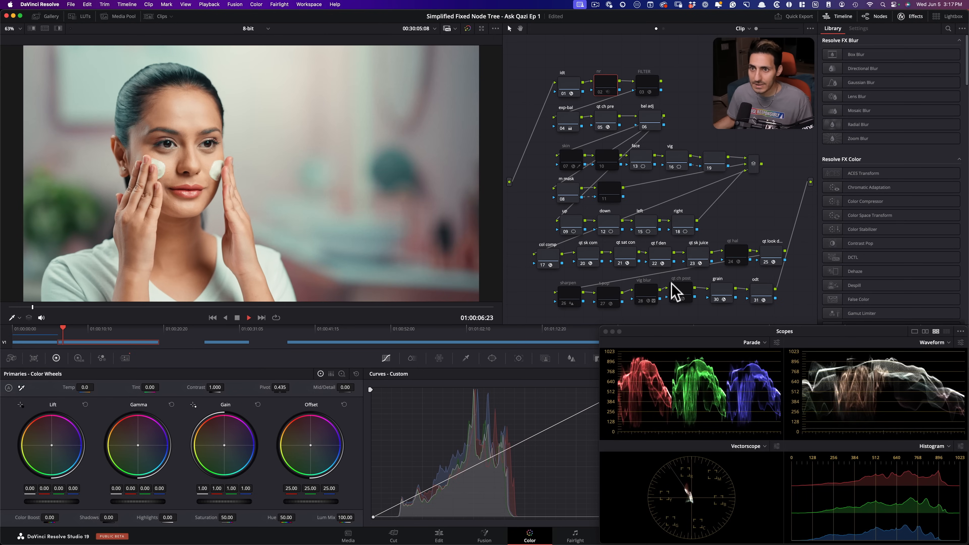
pyautogui.click(38, 341)
pyautogui.click(276, 317)
pyautogui.press('space')
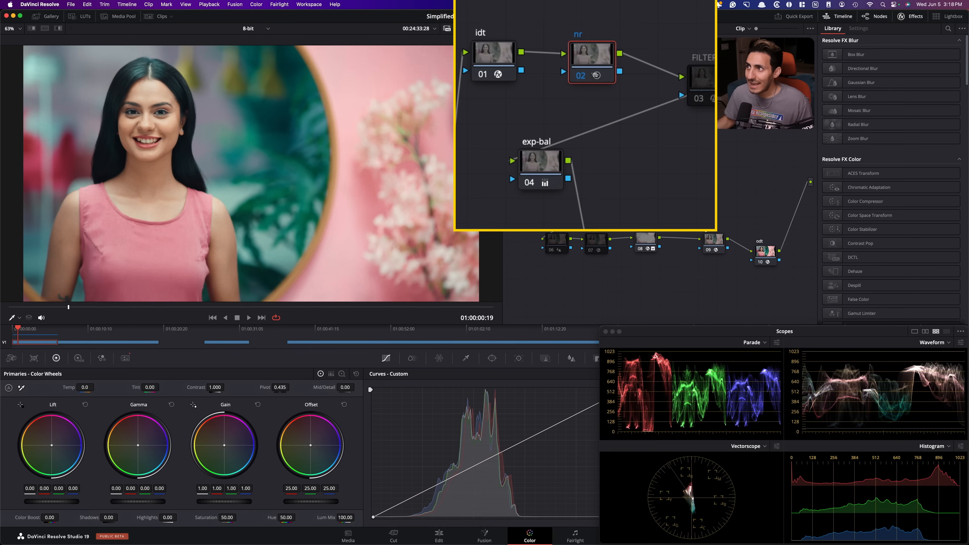
# Try a teal Offset shift of about 11.91, 27.53, 36.30 on the exp-bal node during playback, and undo it.
pyautogui.moveTo(595, 69); pyautogui.dragTo(594, 59)
pyautogui.moveTo(535, 163)
pyautogui.mouseDown()
pyautogui.moveTo(532, 178)
pyautogui.moveTo(543, 172)
pyautogui.mouseUp()
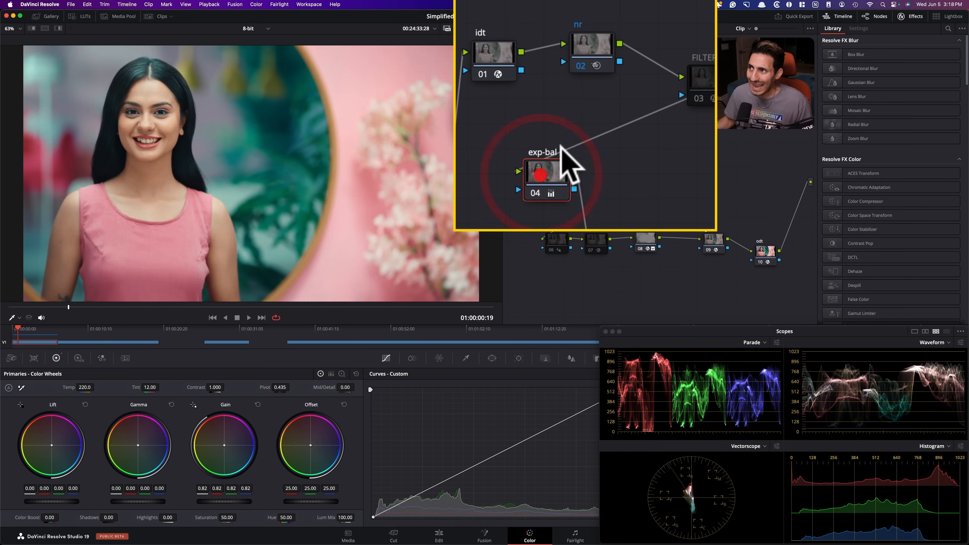
pyautogui.click(598, 44)
pyautogui.click(549, 180)
pyautogui.moveTo(317, 456)
pyautogui.mouseDown()
pyautogui.moveTo(308, 442)
pyautogui.moveTo(318, 450)
pyautogui.mouseUp()
pyautogui.click(595, 48)
pyautogui.click(559, 177)
pyautogui.press('space')
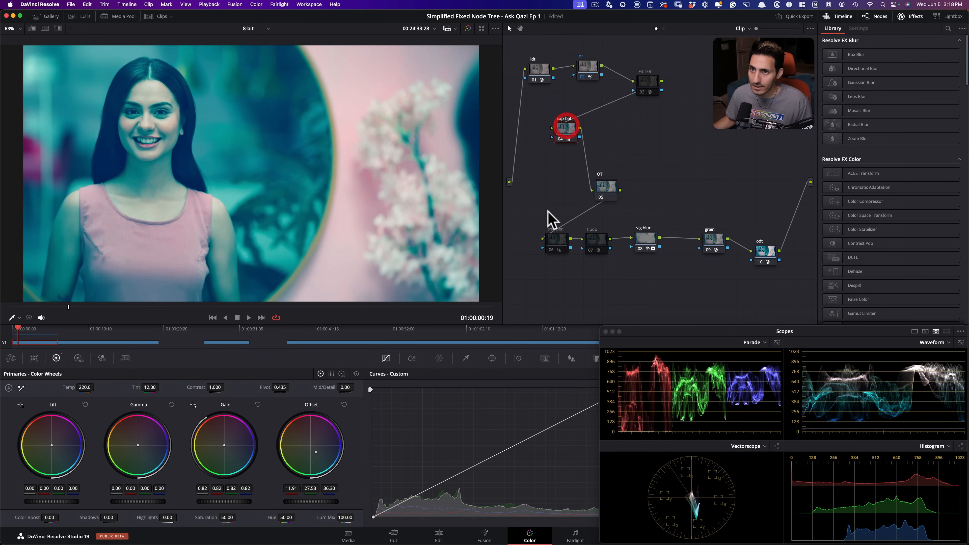
pyautogui.press('space')
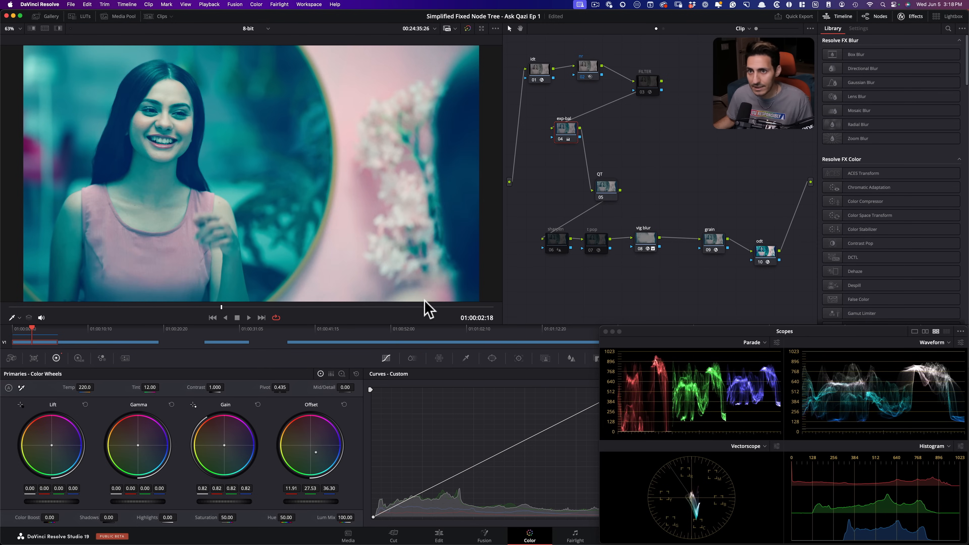
pyautogui.press('super+z')
pyautogui.press('super+shift+z')
# Move the QT node up in the node graph, closer to the exp-bal node.
pyautogui.click(586, 65)
pyautogui.moveTo(615, 197); pyautogui.dragTo(624, 163)
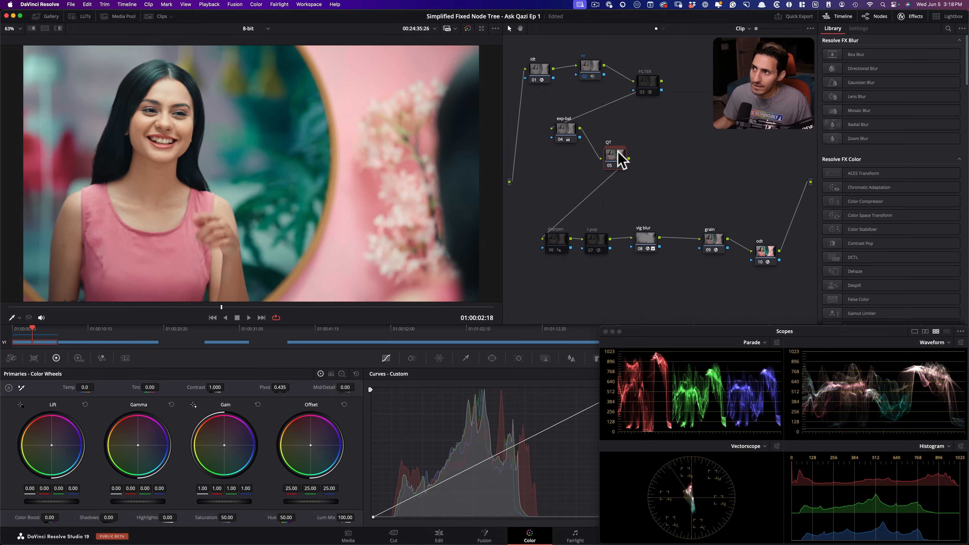
# Relocate the nr node so that it sits between the QT and sharpen nodes.
pyautogui.click(586, 69)
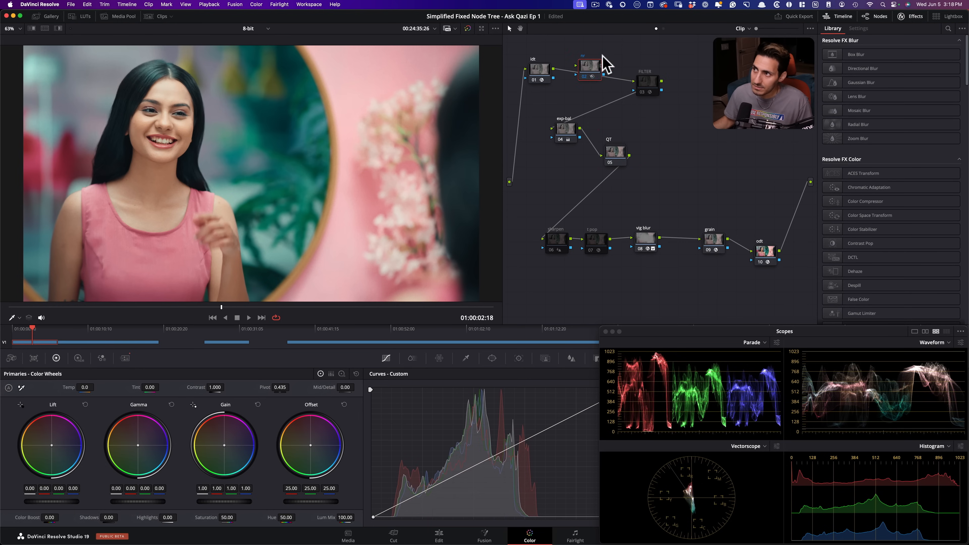
pyautogui.moveTo(620, 210); pyautogui.dragTo(598, 198)
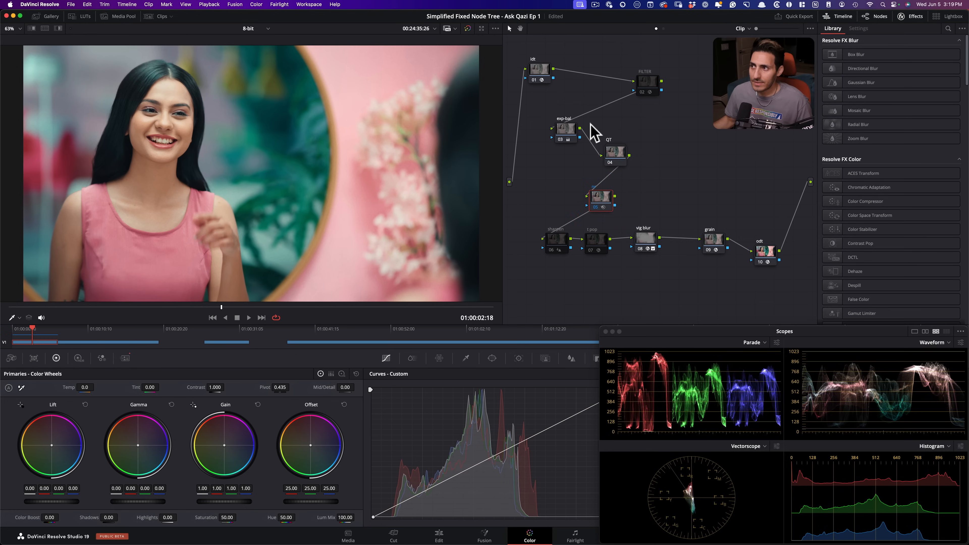
# Shift the exp-bal node's Offset toward pink, about 34.93, 21.26, 29.99, and play the clip to check the nr node's caching.
pyautogui.moveTo(568, 129); pyautogui.dragTo(560, 122)
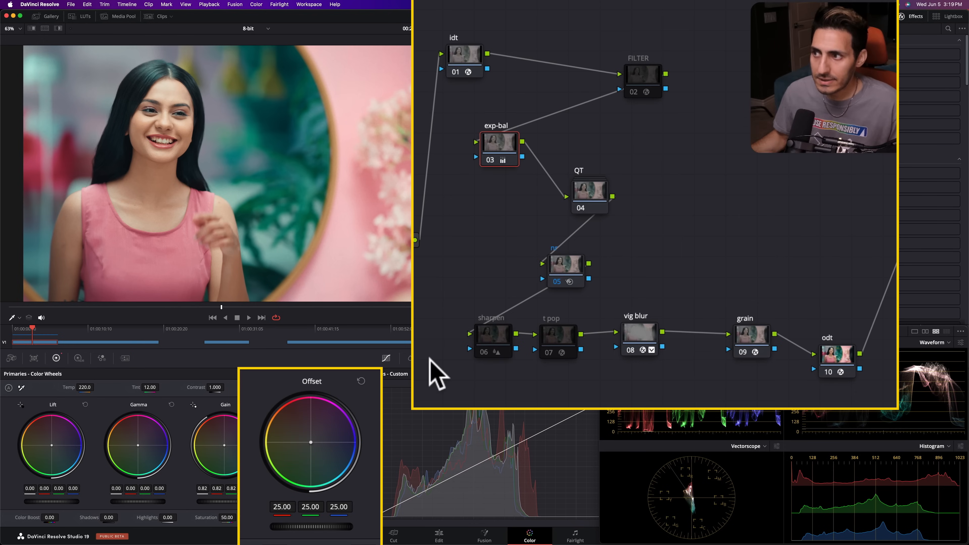
pyautogui.moveTo(314, 463); pyautogui.dragTo(315, 456)
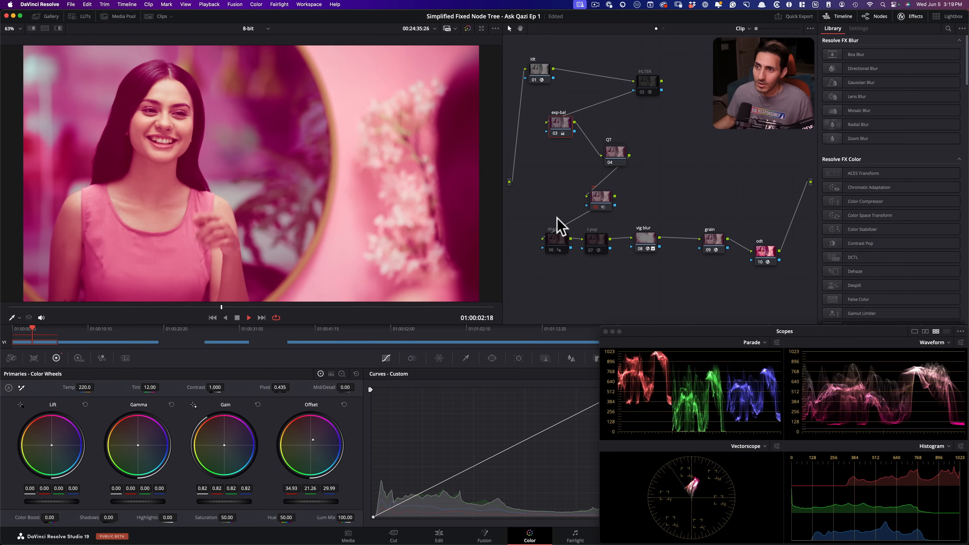
pyautogui.press('space')
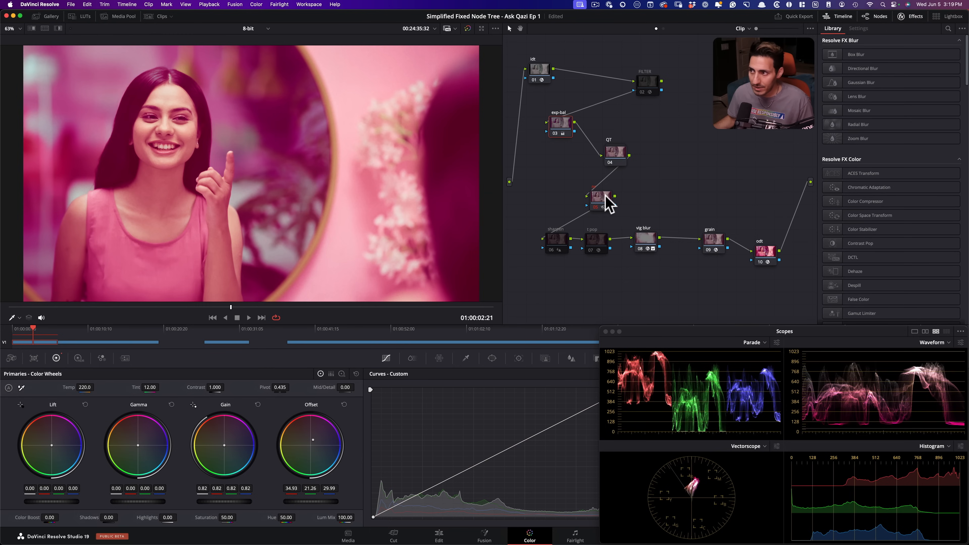
pyautogui.moveTo(594, 199); pyautogui.dragTo(587, 199)
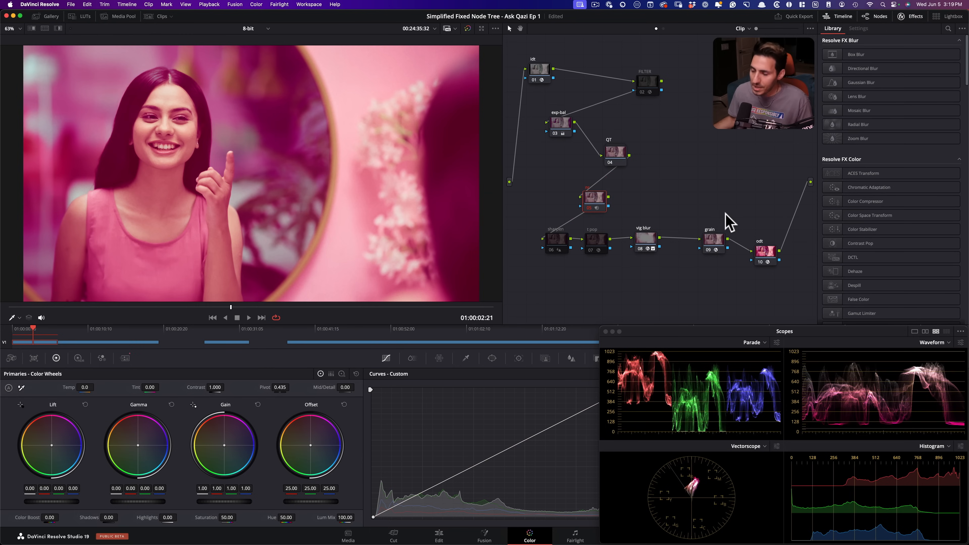
# Undo the pink Offset shift and the nr node's relocation, back to its place between idt and FILTER.
pyautogui.press('super+z')
pyautogui.press('super+z')
pyautogui.press('super+z')
pyautogui.press('super+z')
pyautogui.press('super+z')
pyautogui.press('super+z')
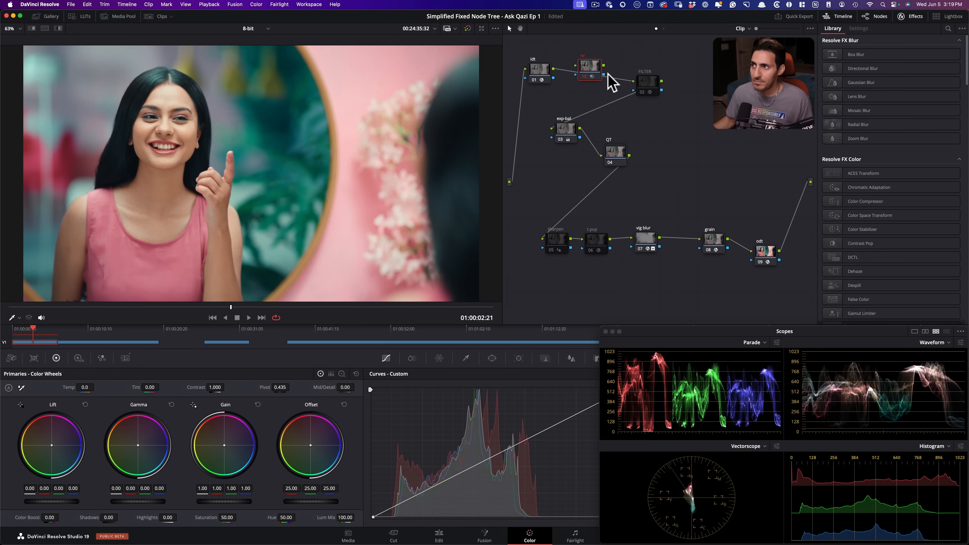
pyautogui.press('super+z')
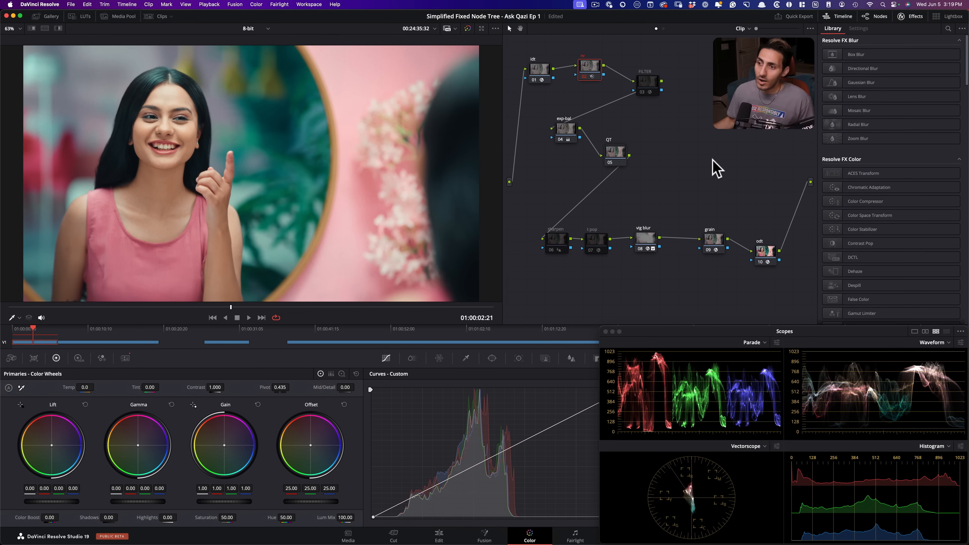
# Disable the nr node and nudge it slightly in the node graph.
pyautogui.moveTo(587, 64); pyautogui.dragTo(587, 68)
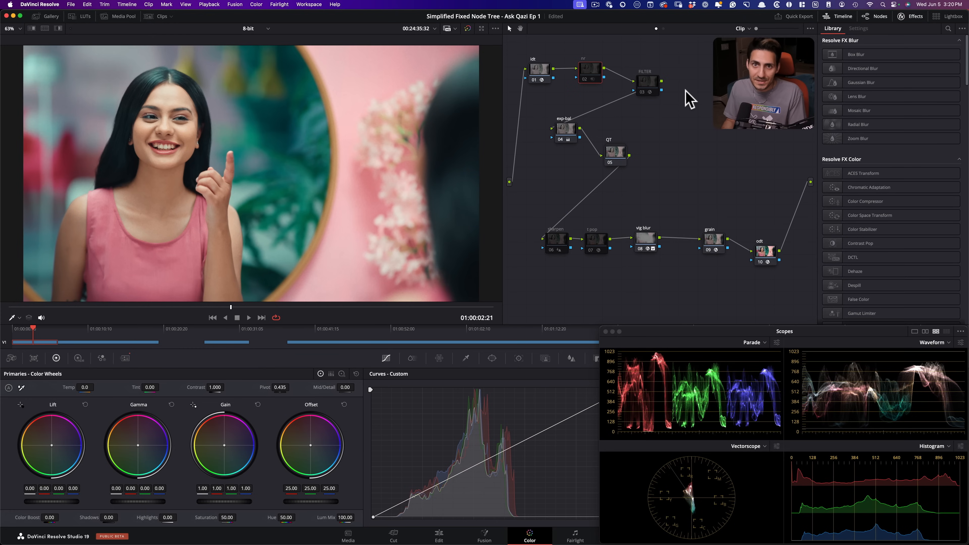
pyautogui.moveTo(589, 67); pyautogui.dragTo(588, 70)
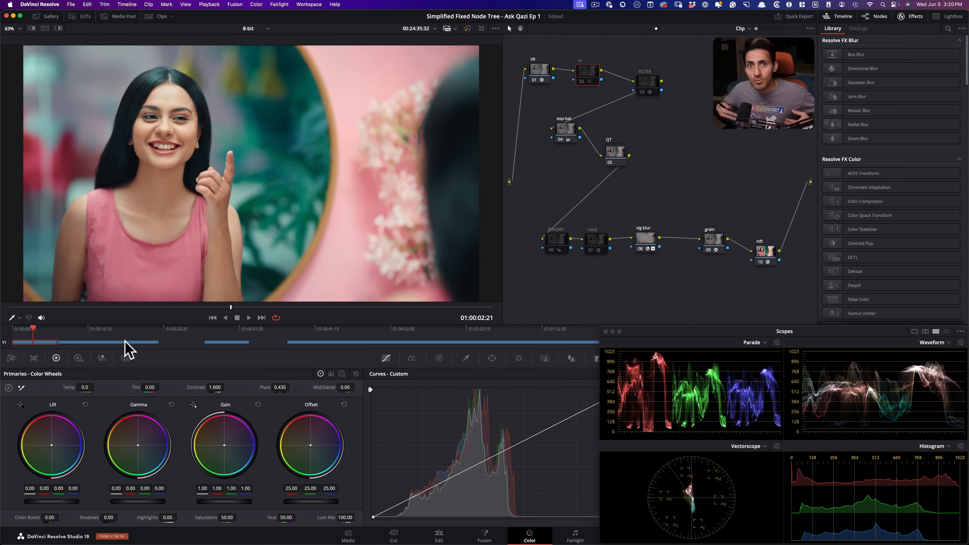
# Ripple the node changes to the selected clips.
pyautogui.click(255, 4)
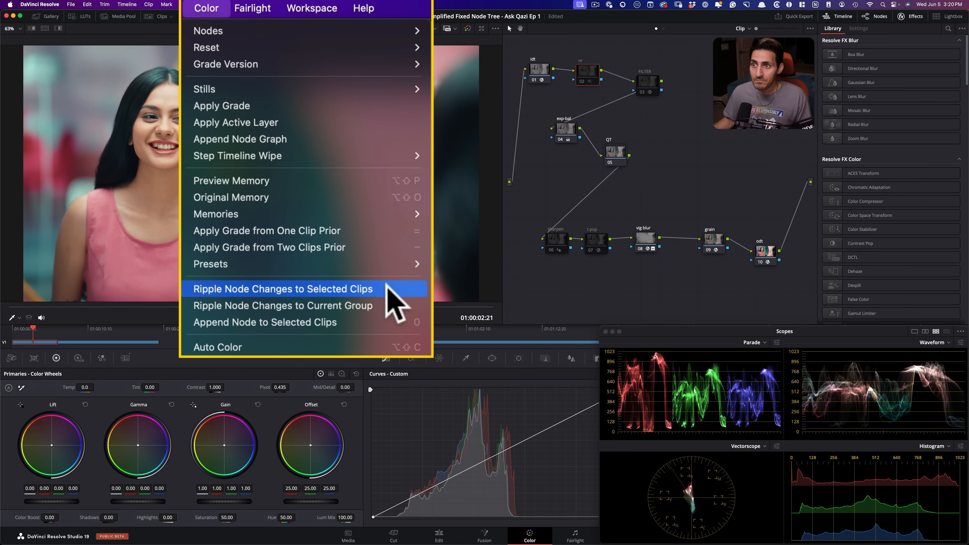
pyautogui.click(393, 289)
pyautogui.click(718, 170)
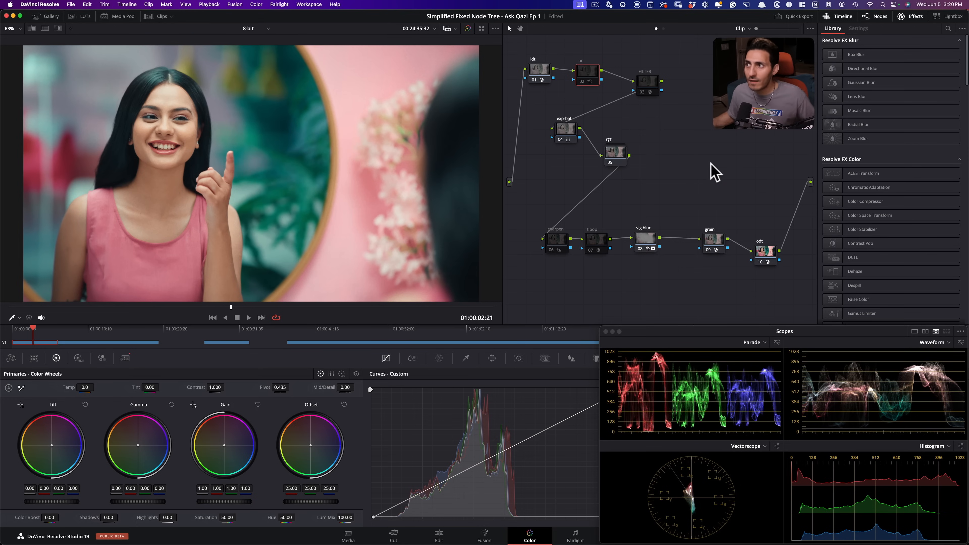
# Play the looped clip with the nr node disabled to check the playback speed.
pyautogui.moveTo(586, 77); pyautogui.dragTo(587, 74)
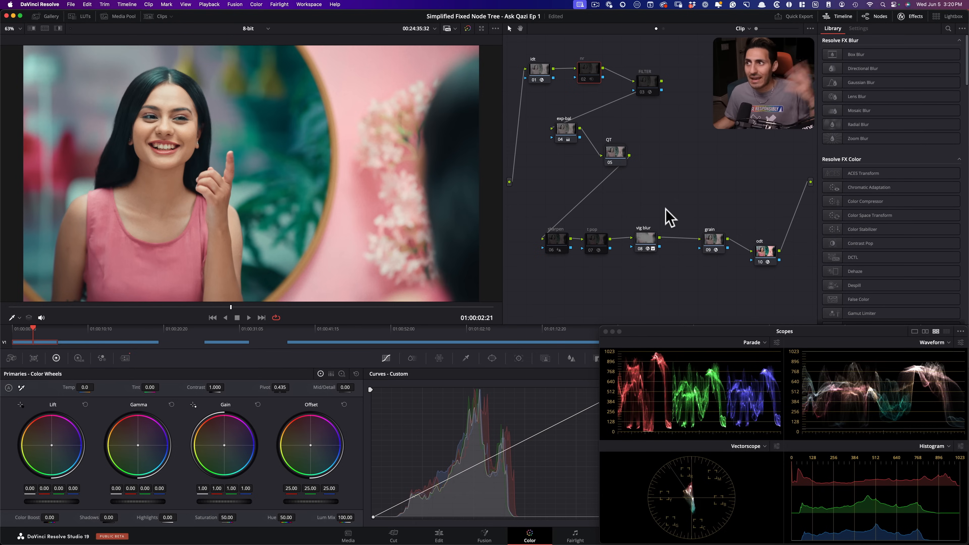
pyautogui.press('space')
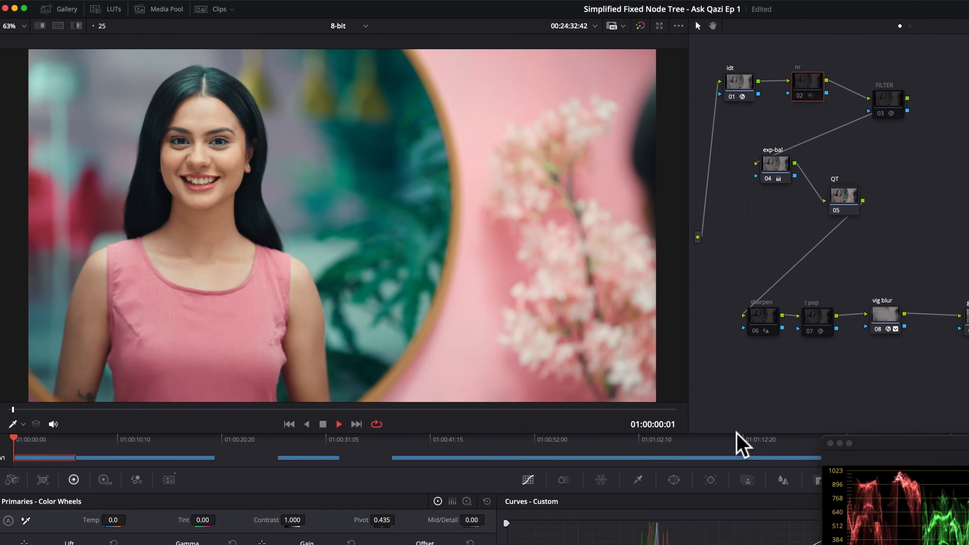
pyautogui.press('space')
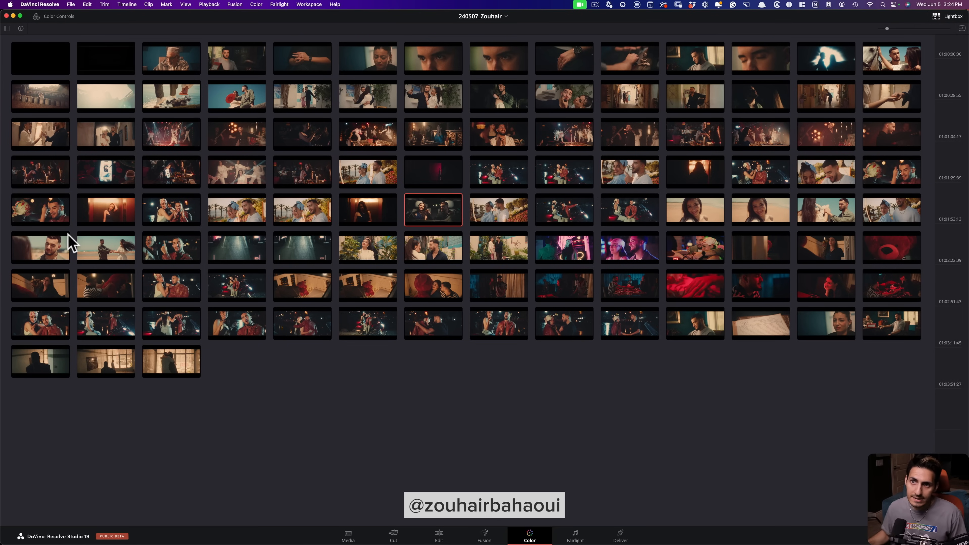
# Toggle the Lightbox clip information on and off, and enlarge the thumbnails slightly.
pyautogui.click(21, 29)
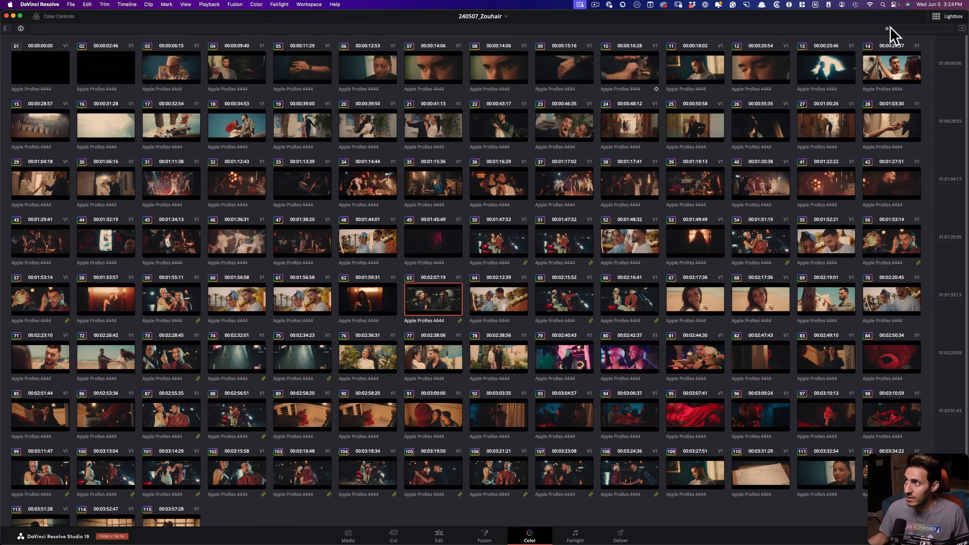
pyautogui.click(20, 29)
pyautogui.moveTo(888, 29); pyautogui.dragTo(892, 28)
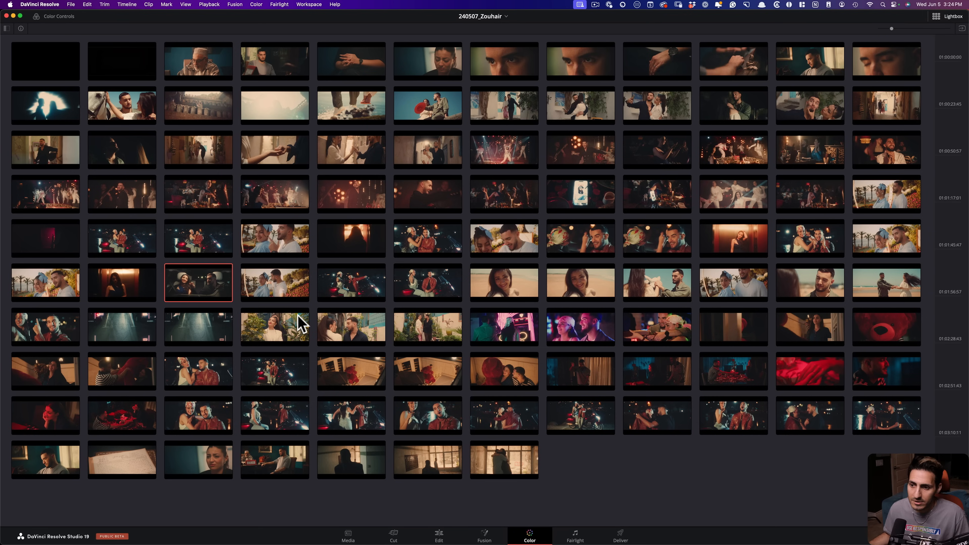
# Compare shots from different scenes in the Lightbox, alternating between the dark interior portrait and the outdoor couple against the blue sky.
pyautogui.click(273, 337)
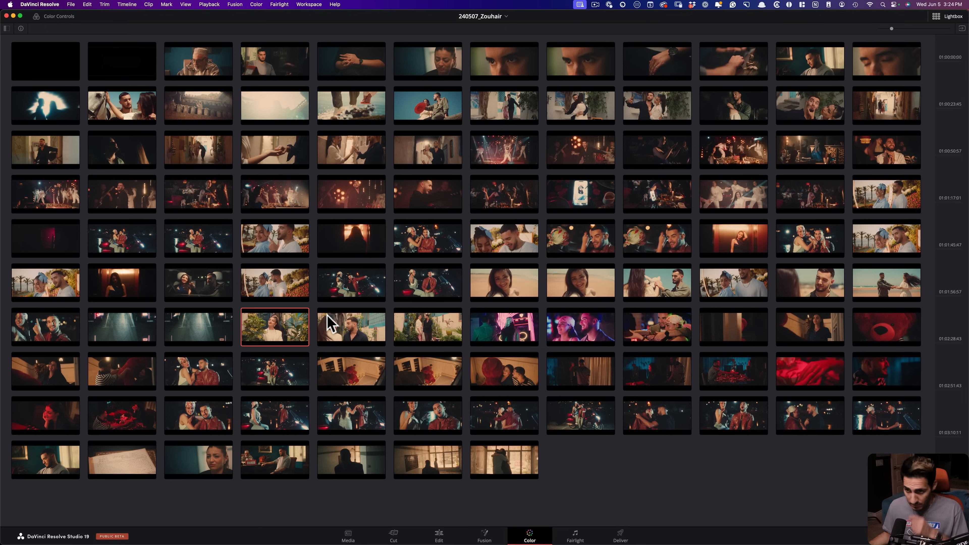
pyautogui.click(224, 69)
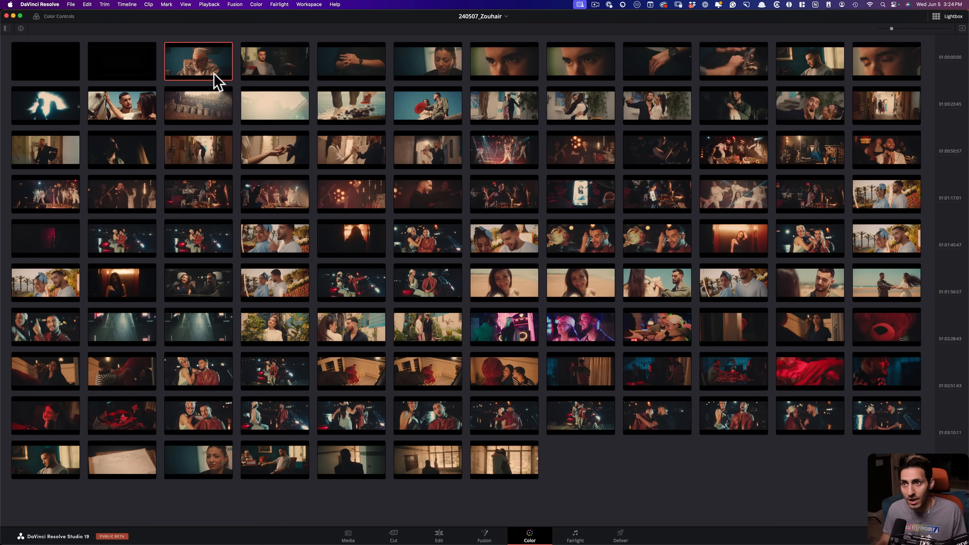
pyautogui.click(417, 117)
pyautogui.click(181, 71)
pyautogui.click(407, 97)
pyautogui.click(193, 57)
pyautogui.click(435, 109)
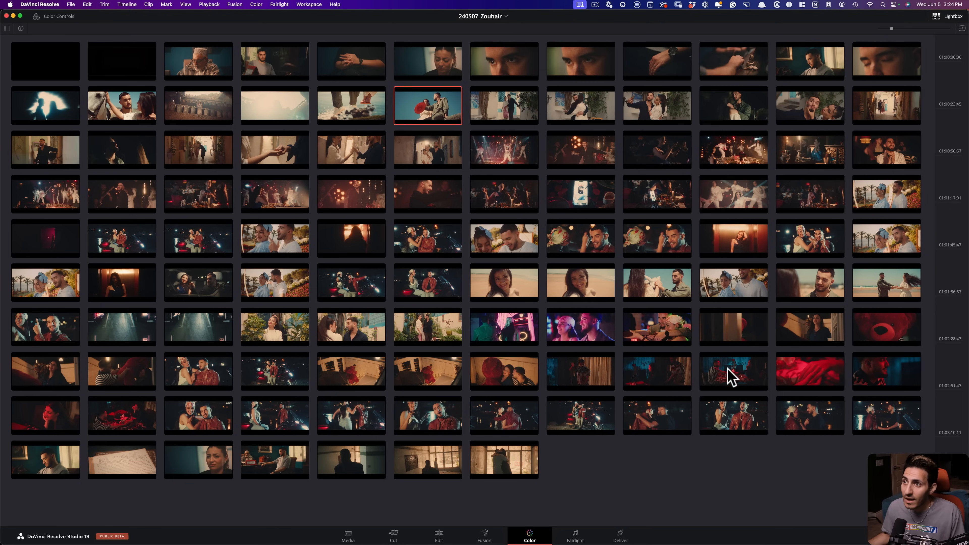
# Filter the Lightbox to the first entry under Grouped clips, then hide the filter list.
pyautogui.click(7, 28)
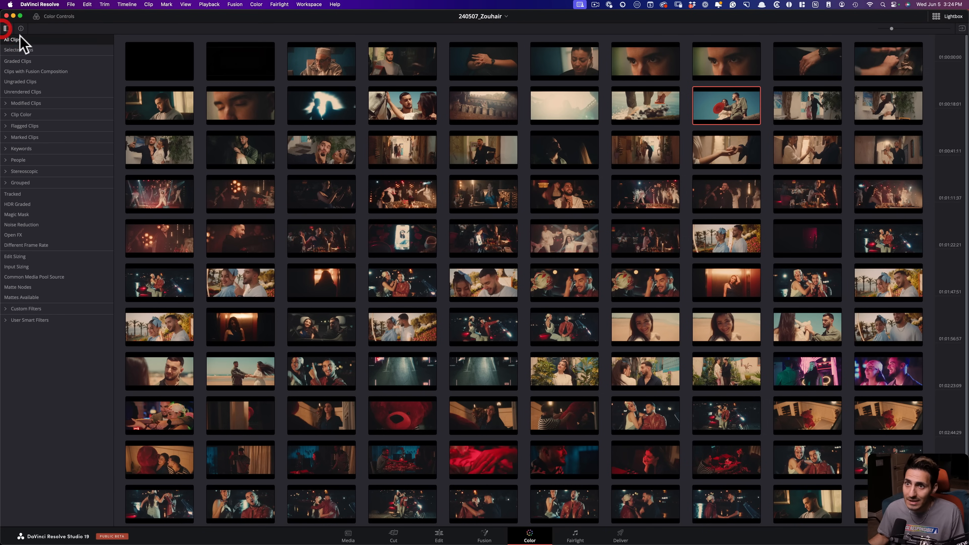
pyautogui.click(7, 29)
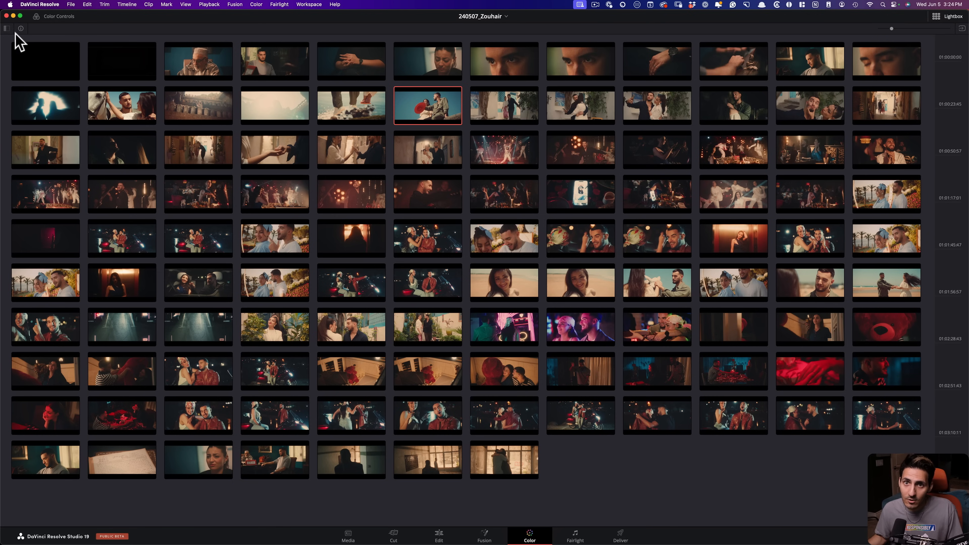
pyautogui.click(7, 29)
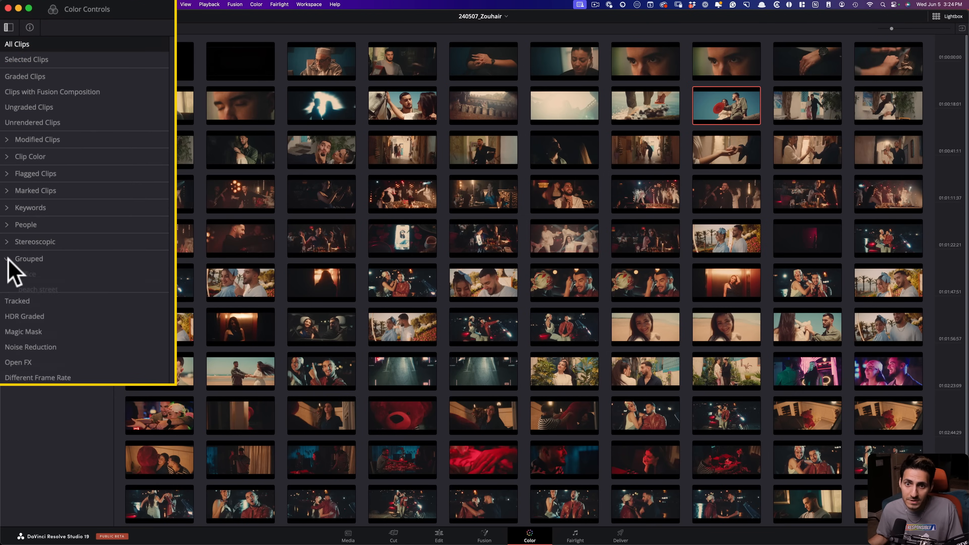
pyautogui.click(44, 272)
pyautogui.click(9, 28)
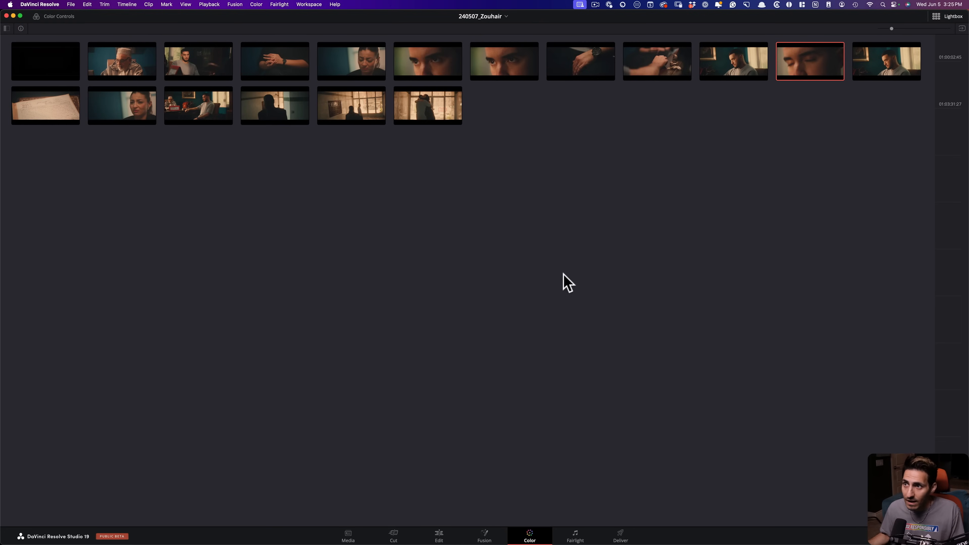
# Select the first close-up of the eyes and enlarge the Lightbox thumbnails to compare the group's shots.
pyautogui.click(418, 66)
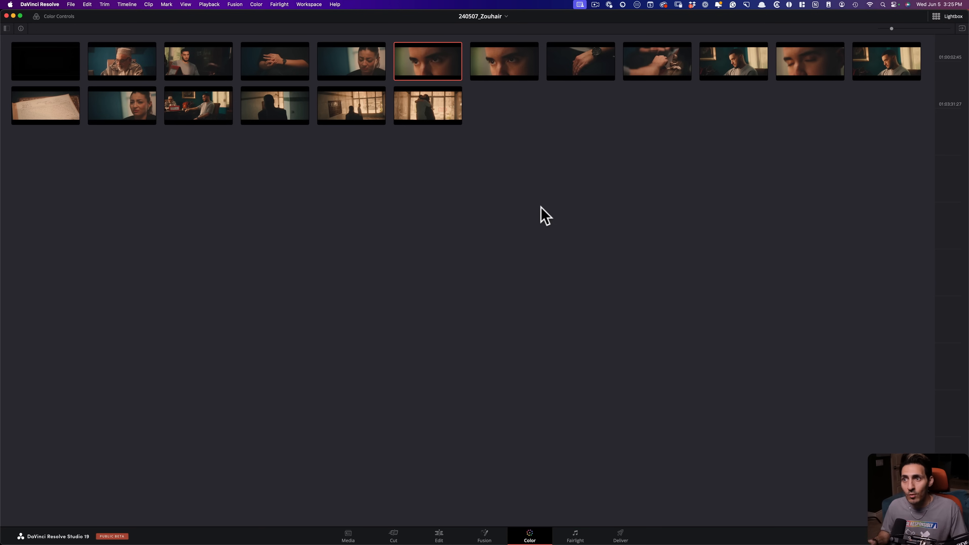
pyautogui.moveTo(905, 30); pyautogui.dragTo(930, 28)
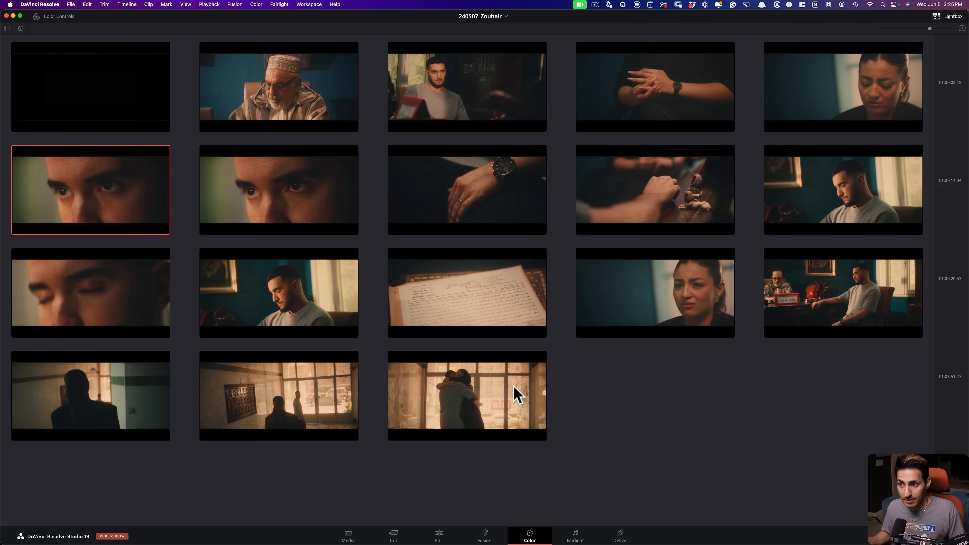
pyautogui.press('super+Tab')
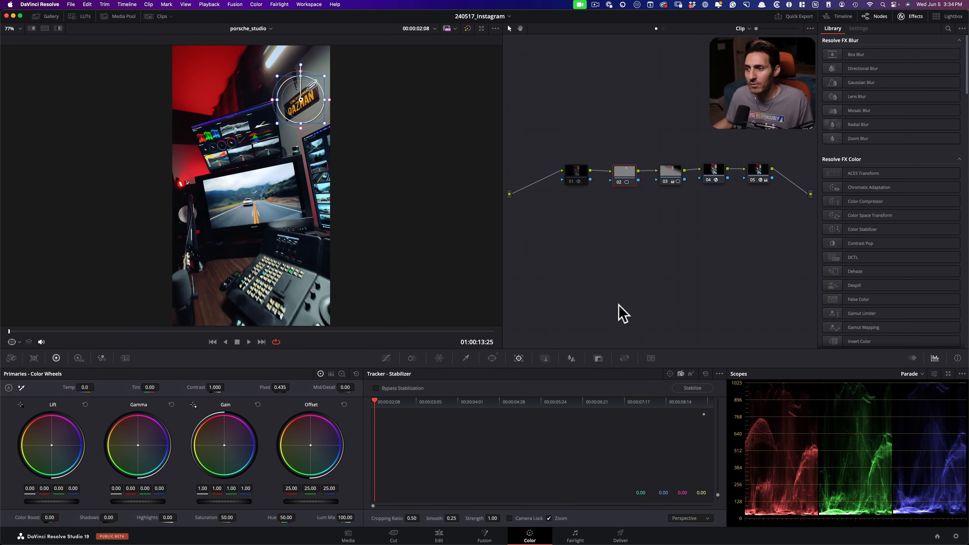
# Look through the Tracker's Window, Stabilizer and FX modes, ending in Window mode.
pyautogui.click(670, 374)
pyautogui.click(681, 374)
pyautogui.click(691, 374)
pyautogui.click(817, 233)
pyautogui.click(795, 234)
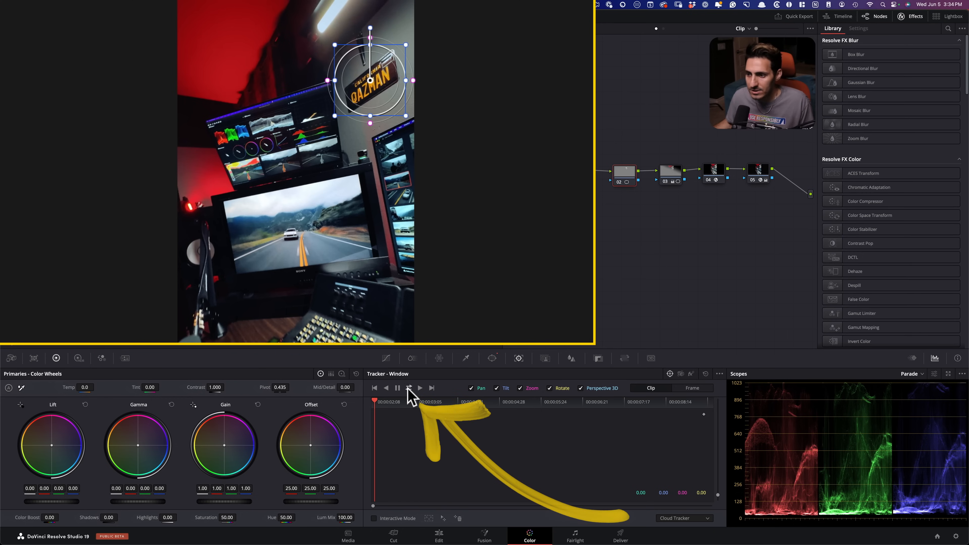
# Track the circular window on the license plate forward and reverse, and scrub back to the clip's start.
pyautogui.click(409, 388)
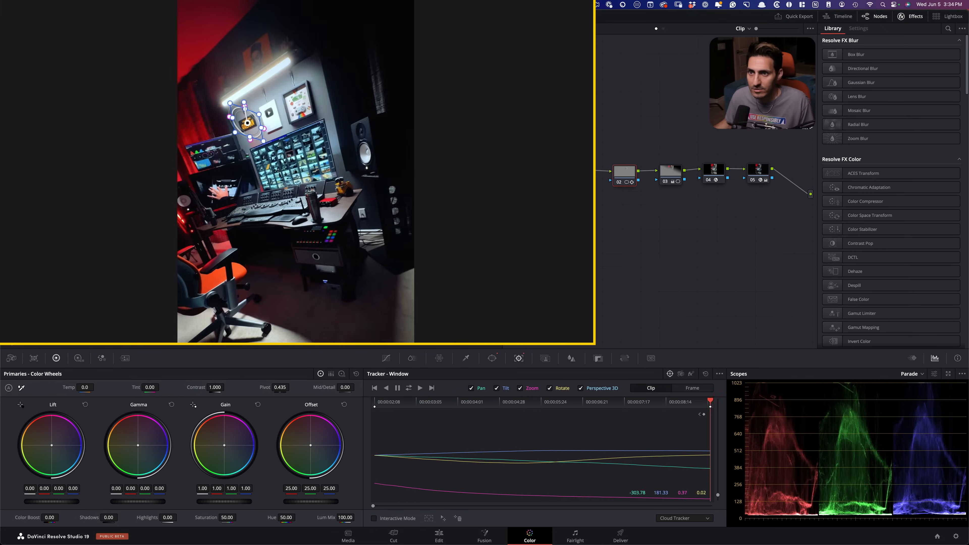
pyautogui.moveTo(346, 345); pyautogui.dragTo(42, 343)
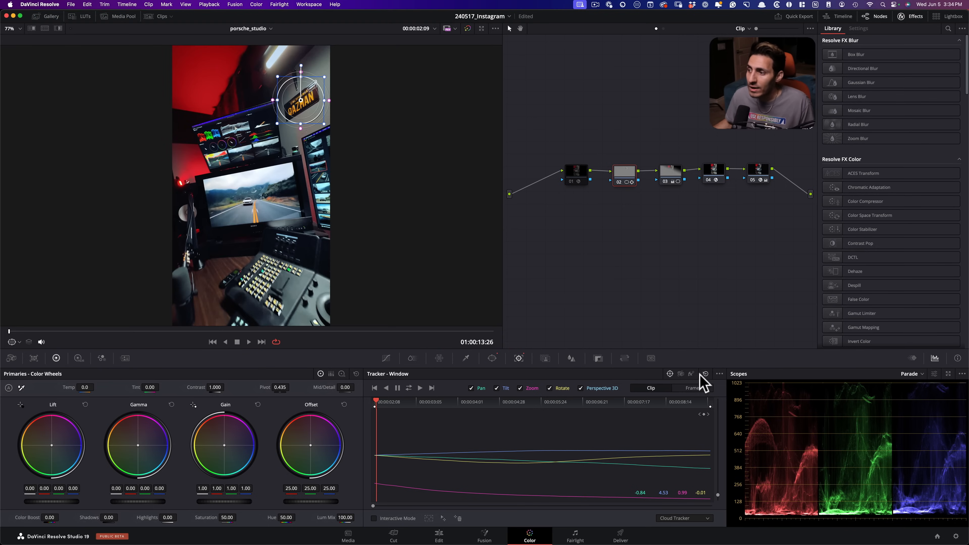
# Stabilize the porsche_studio clip in Perspective mode and inspect the result up close.
pyautogui.click(681, 373)
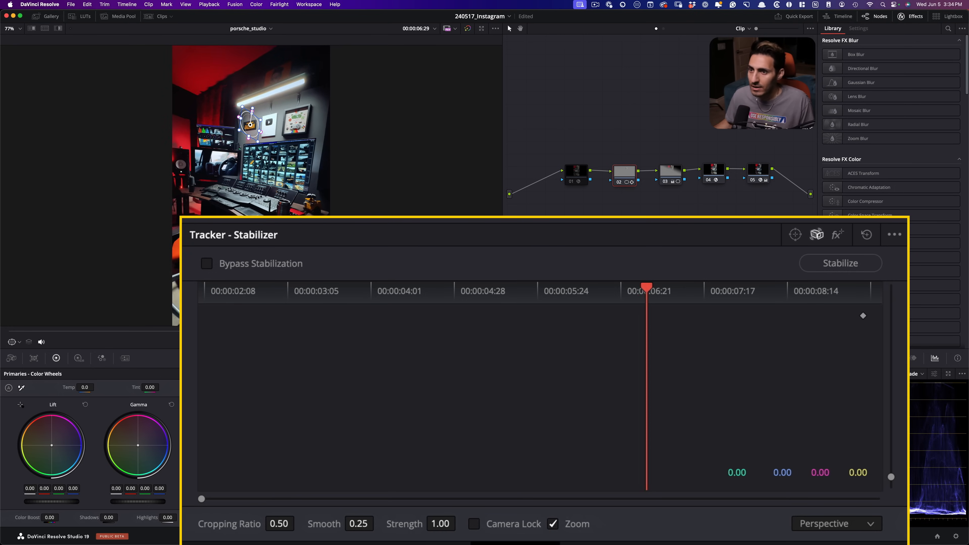
pyautogui.click(851, 264)
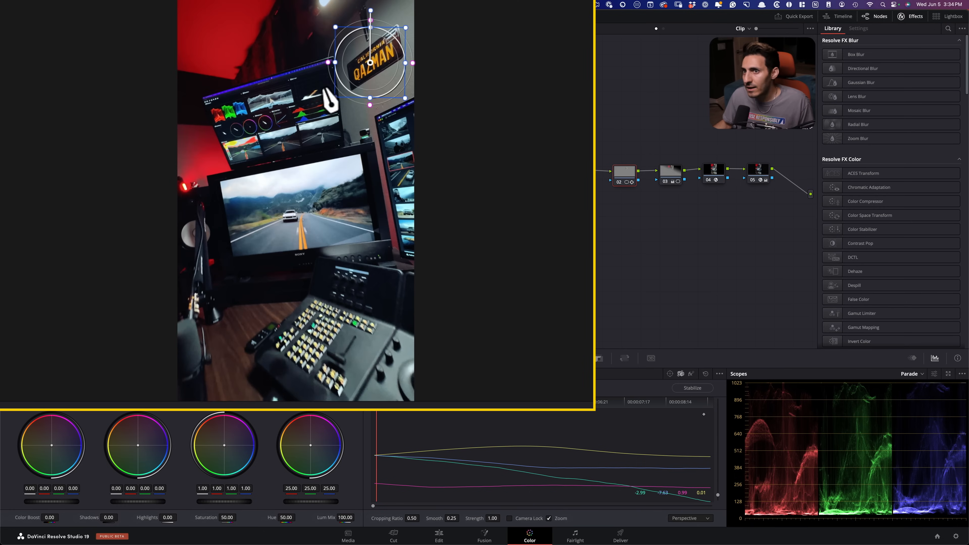
pyautogui.scroll(4, 397, 378)
pyautogui.moveTo(492, 184); pyautogui.dragTo(482, 368)
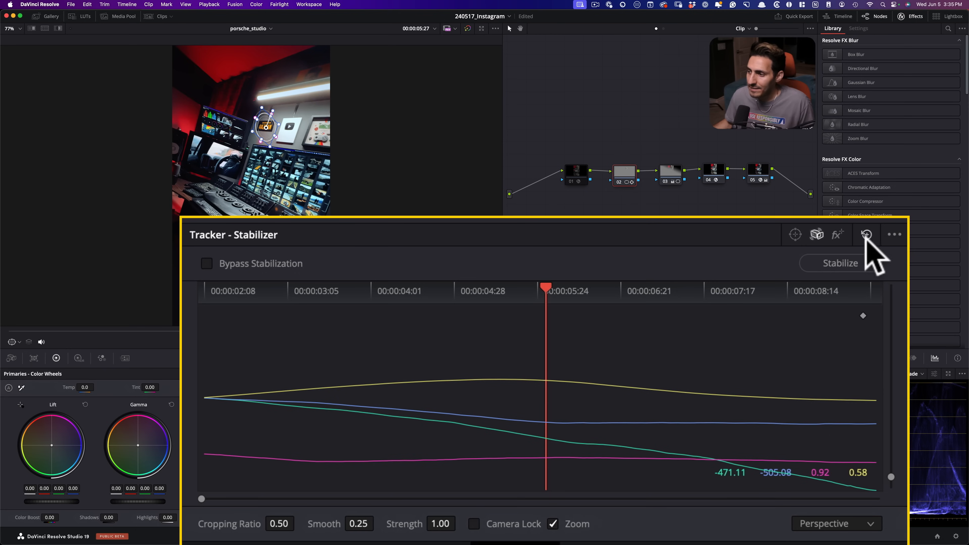
# Clear the tracking data in both the Stabilizer and Window modes of the Tracker.
pyautogui.click(706, 374)
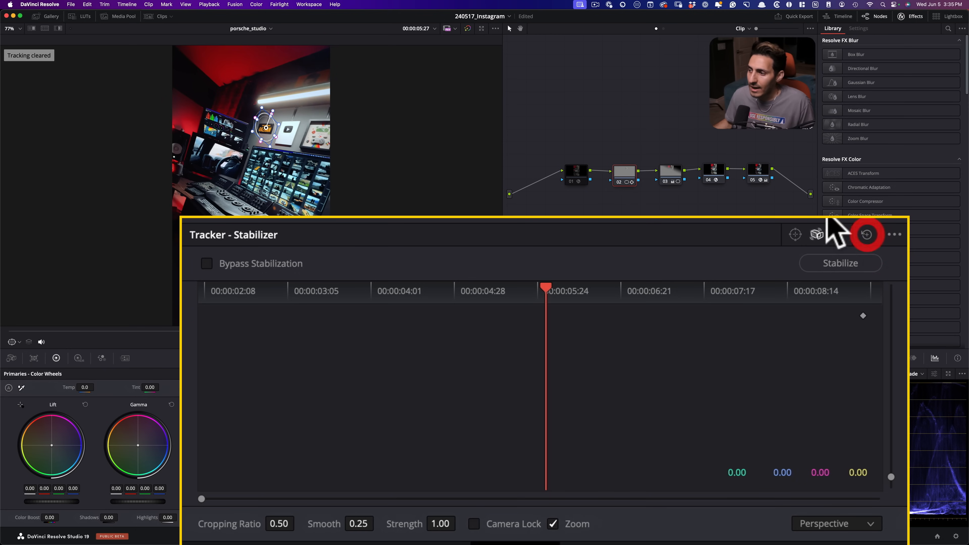
pyautogui.click(796, 235)
pyautogui.click(866, 234)
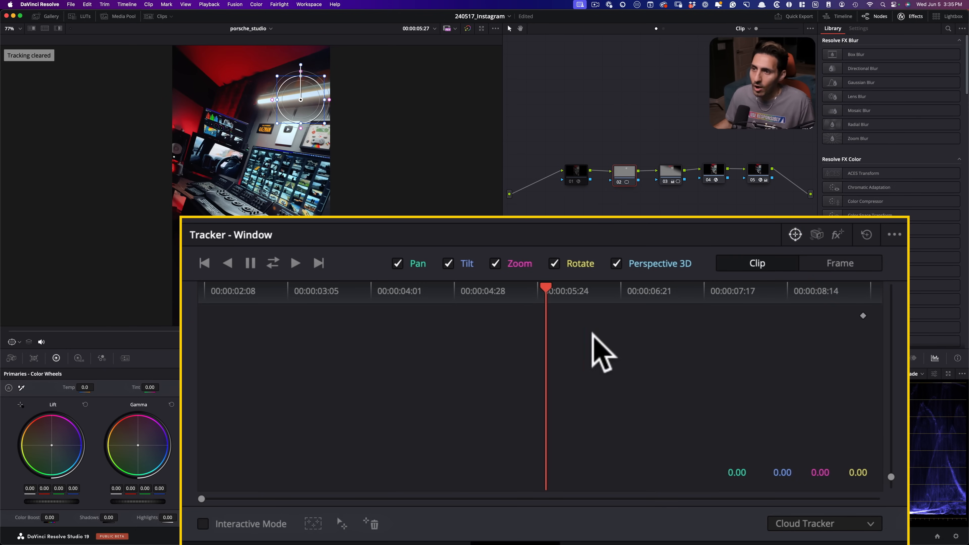
# Reposition the circular window so it surrounds the license plate near the clip's start.
pyautogui.scroll(4, 283, 150)
pyautogui.scroll(2, 282, 150)
pyautogui.moveTo(283, 150); pyautogui.dragTo(312, 343)
pyautogui.moveTo(345, 206); pyautogui.dragTo(286, 258)
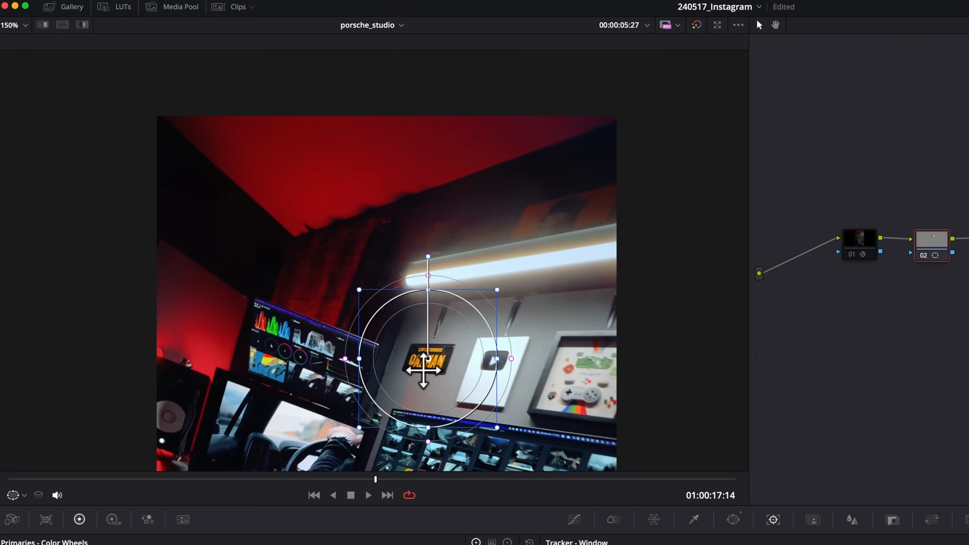
pyautogui.moveTo(217, 479); pyautogui.dragTo(8, 479)
pyautogui.moveTo(419, 374); pyautogui.dragTo(517, 306)
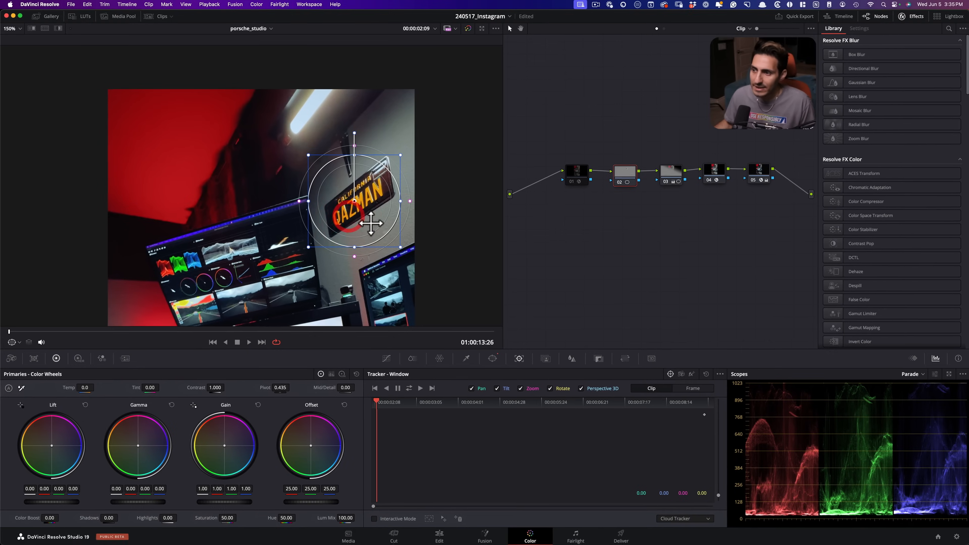
# Stabilize the clip in Perspective mode and play it from the start.
pyautogui.click(681, 374)
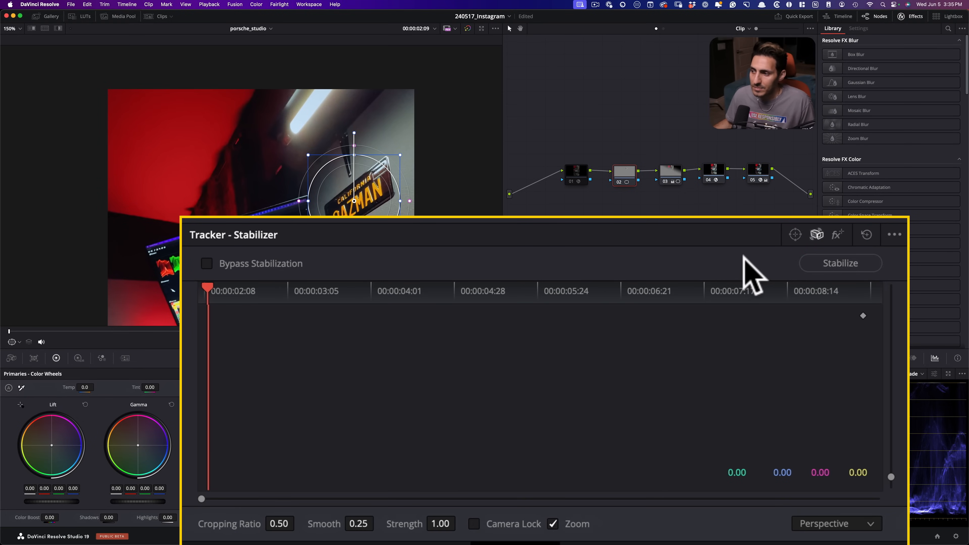
pyautogui.hotkey('shift', 'z')
pyautogui.click(830, 264)
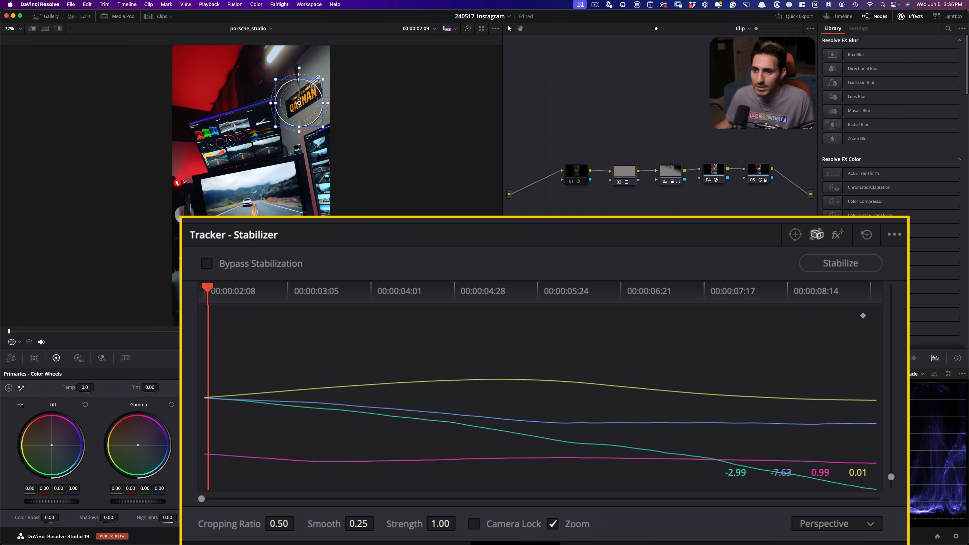
pyautogui.moveTo(283, 331); pyautogui.dragTo(9, 333)
pyautogui.press('space')
# Check the window over the license plate on the first frame and track it forward and reverse.
pyautogui.scroll(2, 297, 124)
pyautogui.moveTo(251, 243); pyautogui.dragTo(229, 368)
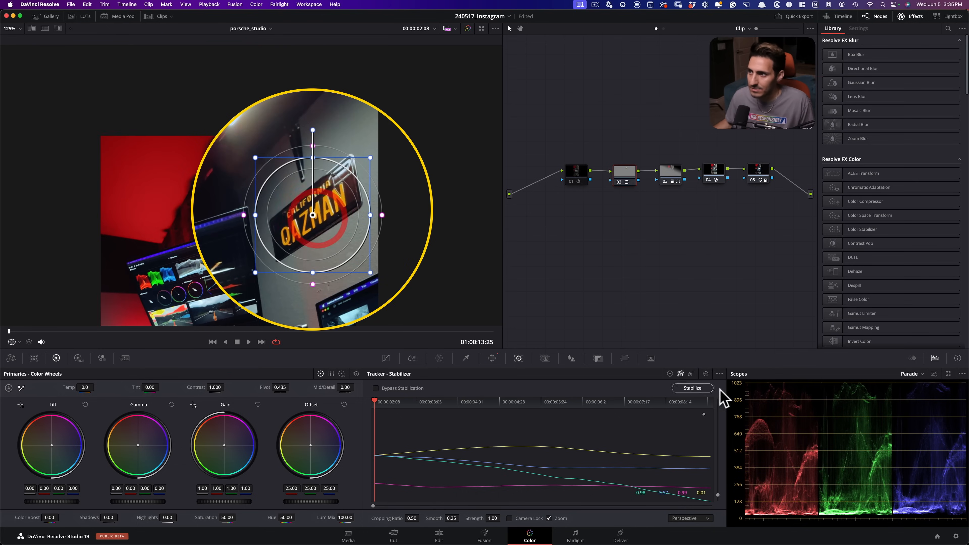
pyautogui.click(796, 234)
pyautogui.click(272, 263)
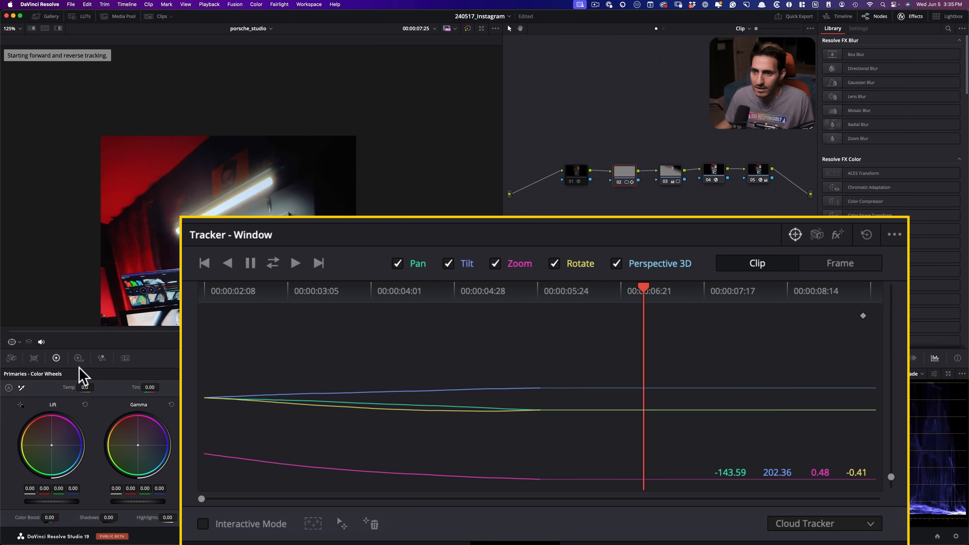
pyautogui.hotkey('shift', 'z')
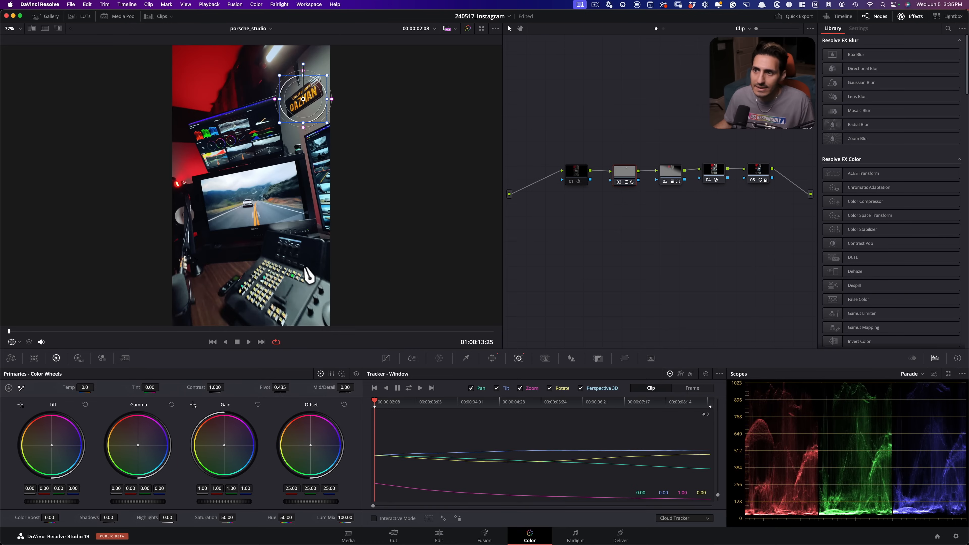
# Play the clip enlarged around the license plate to check the window's track.
pyautogui.scroll(10, 312, 269)
pyautogui.moveTo(276, 303); pyautogui.dragTo(282, 305)
pyautogui.press('space')
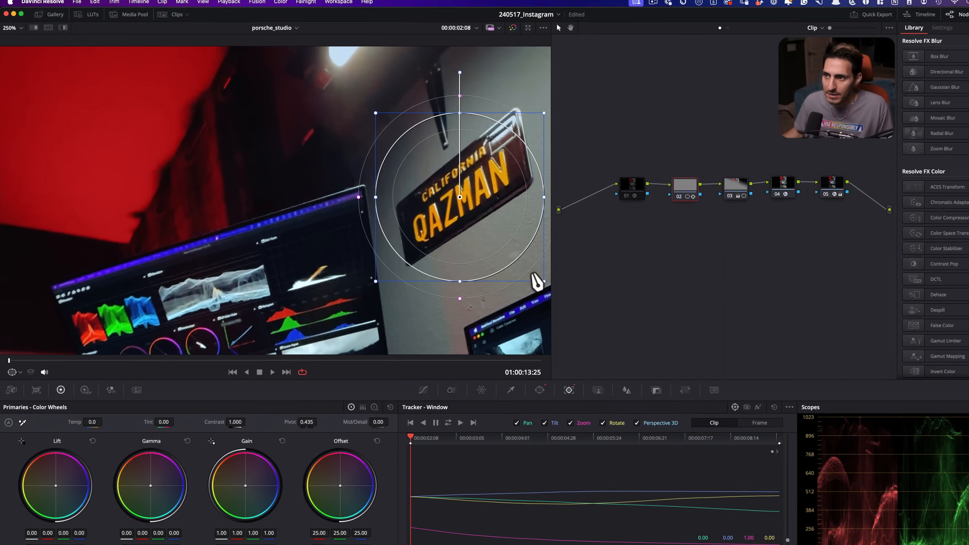
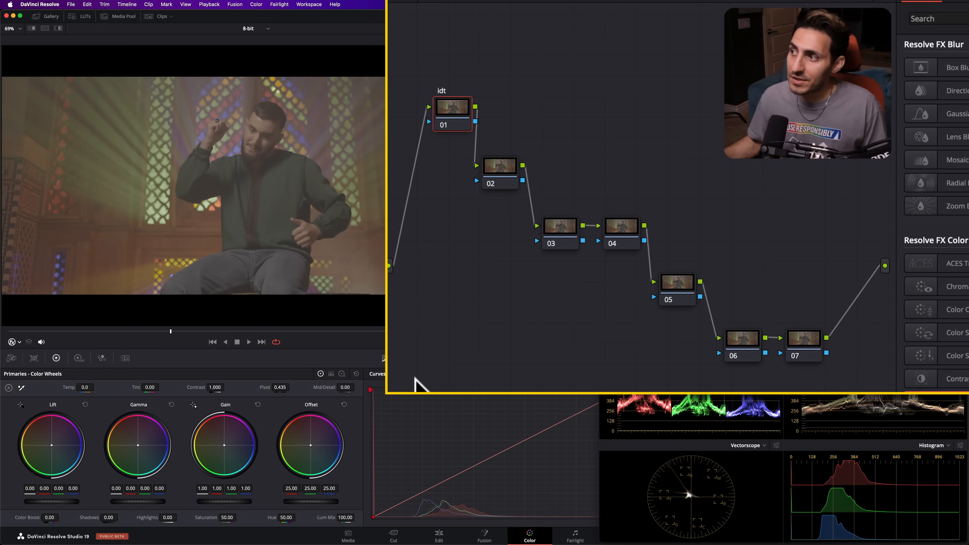
# Label node 07 odt, node 02 bal/exp, node 03 win and node 04 outside.
pyautogui.click(802, 343)
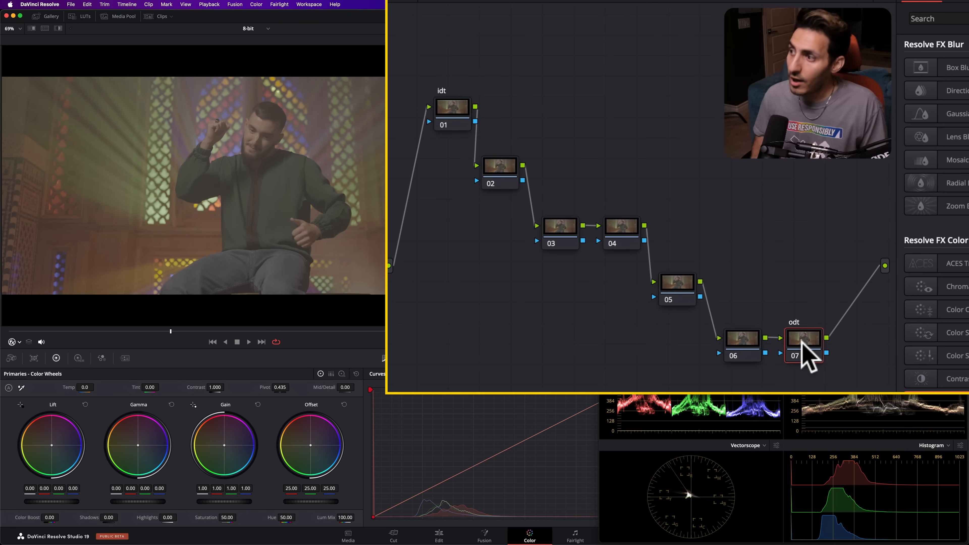
pyautogui.click(497, 167)
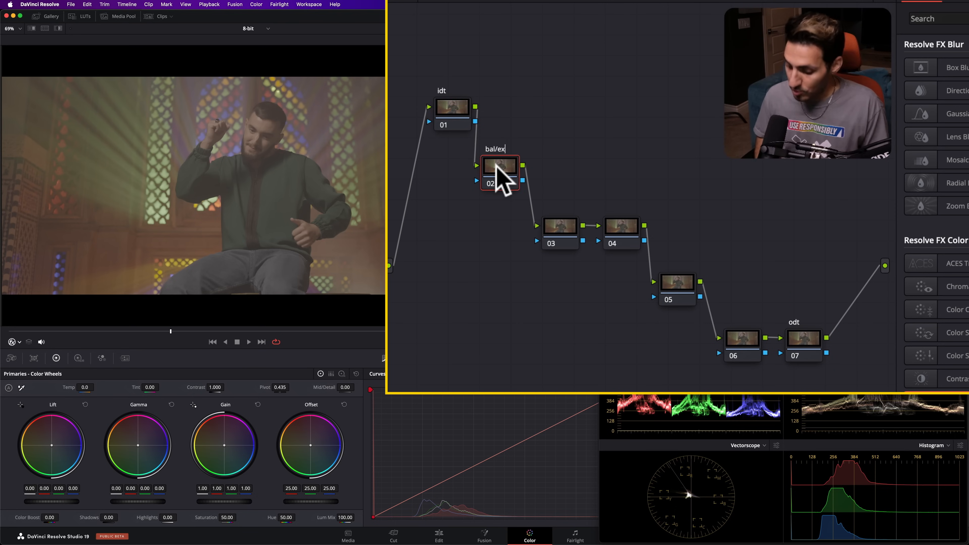
pyautogui.click(555, 226)
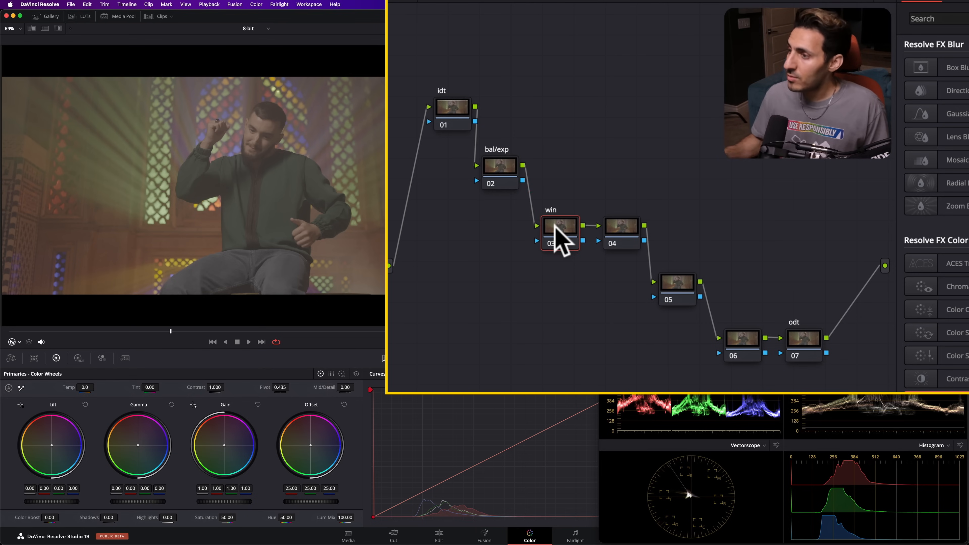
pyautogui.click(698, 222)
pyautogui.click(629, 228)
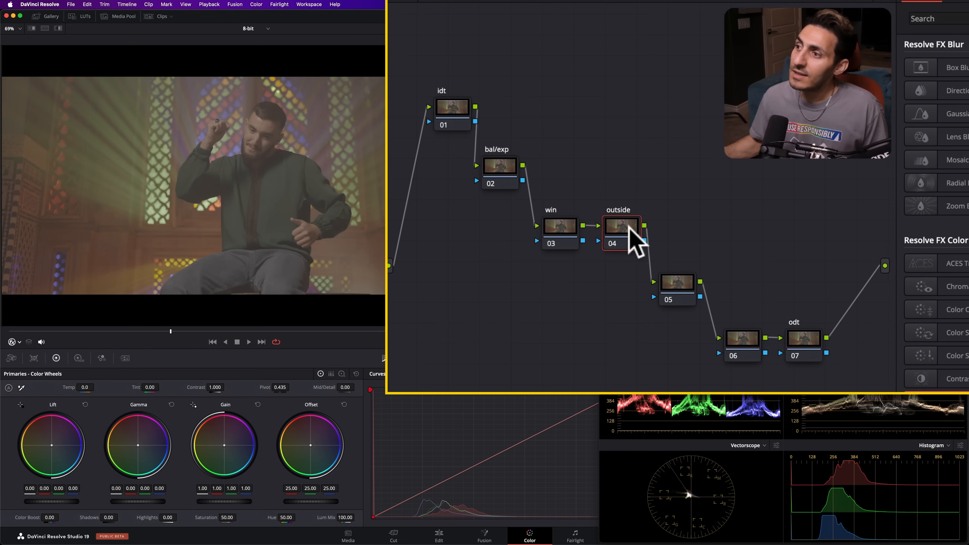
# Label node 05 look and node 06 grain.
pyautogui.click(688, 286)
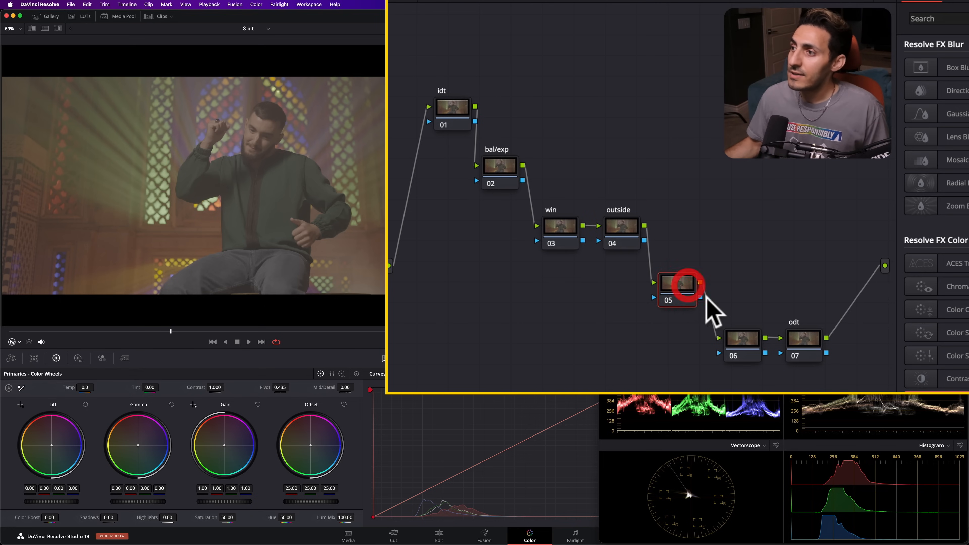
pyautogui.write('look')
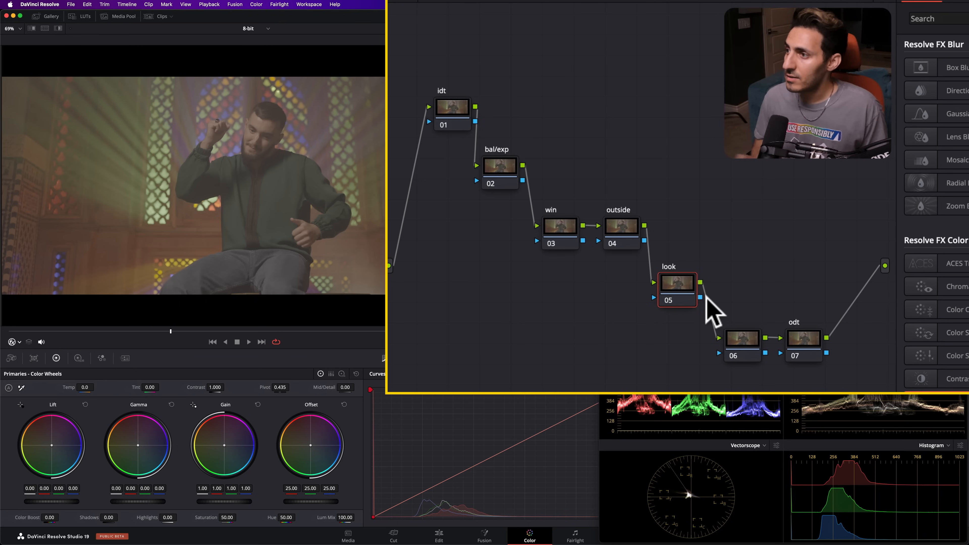
pyautogui.press('Return')
pyautogui.press(';')
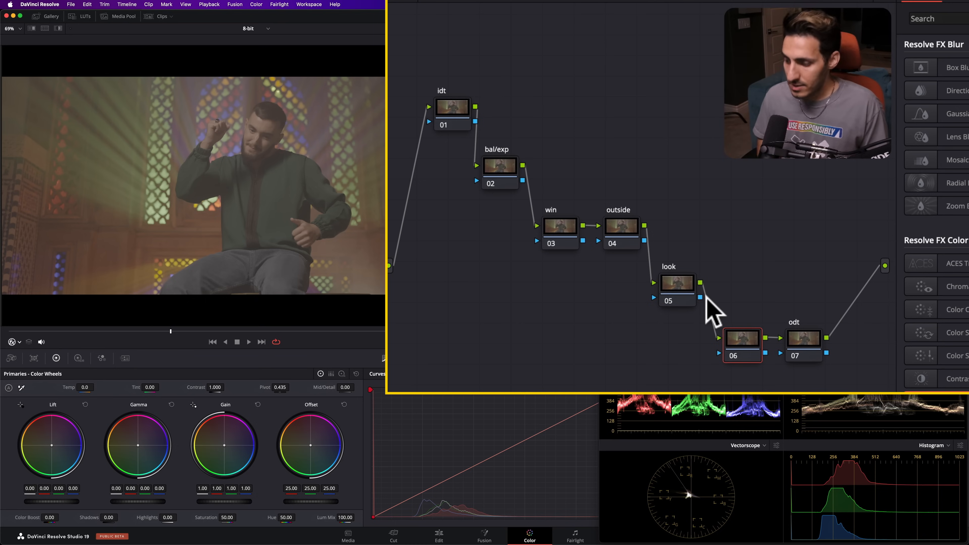
pyautogui.write('grain')
pyautogui.press('Return')
pyautogui.click(725, 169)
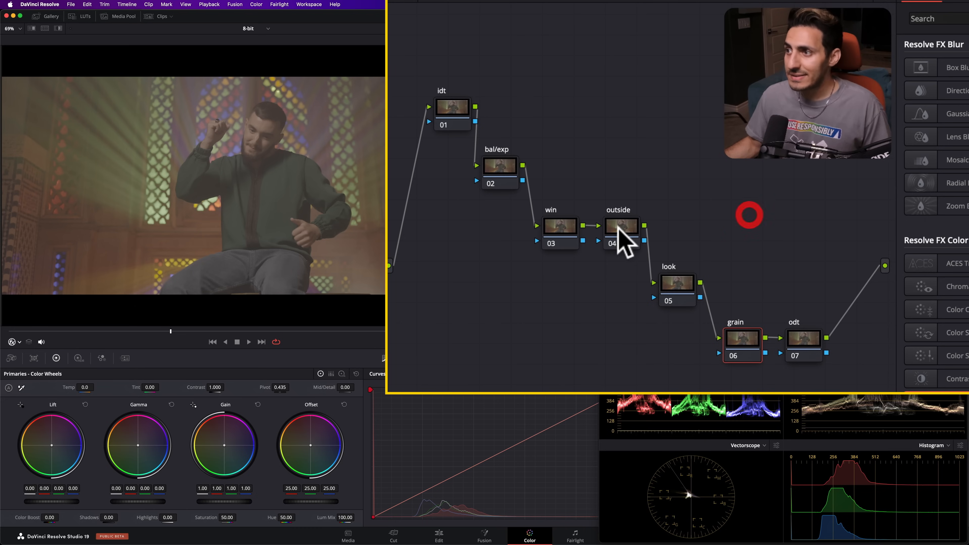
# Delete the node labelled outside and add a true outside node fed by the win node.
pyautogui.click(649, 173)
pyautogui.click(621, 235)
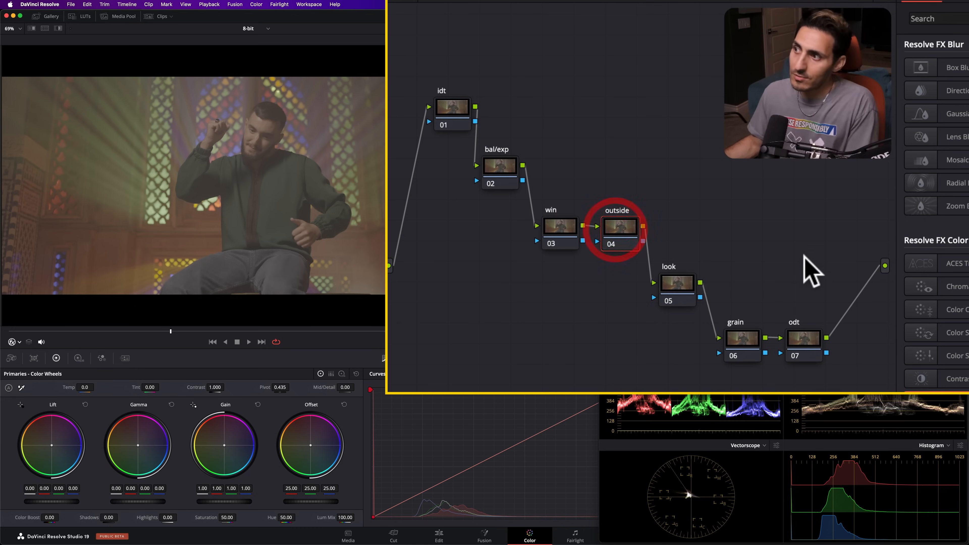
pyautogui.press('Delete')
pyautogui.rightClick(561, 235)
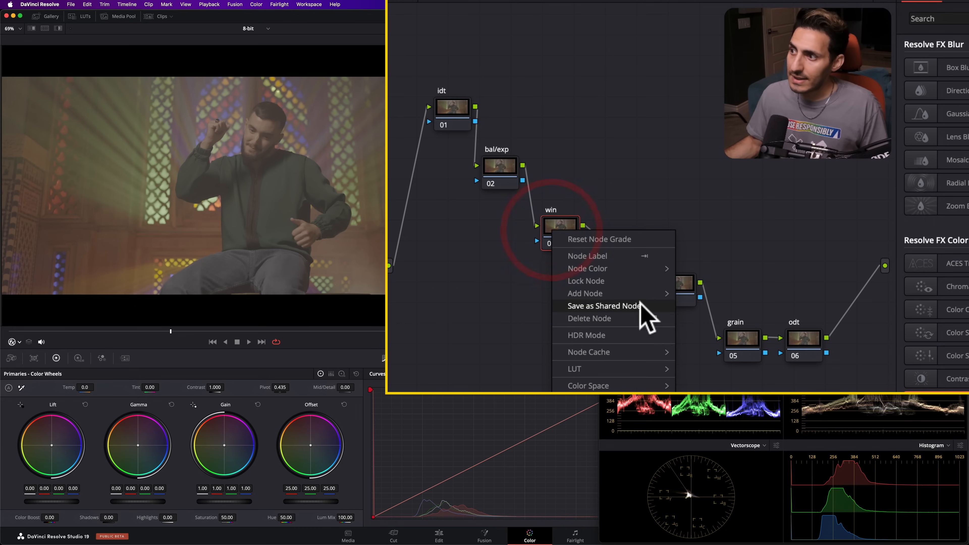
pyautogui.moveTo(648, 294)
pyautogui.click(738, 343)
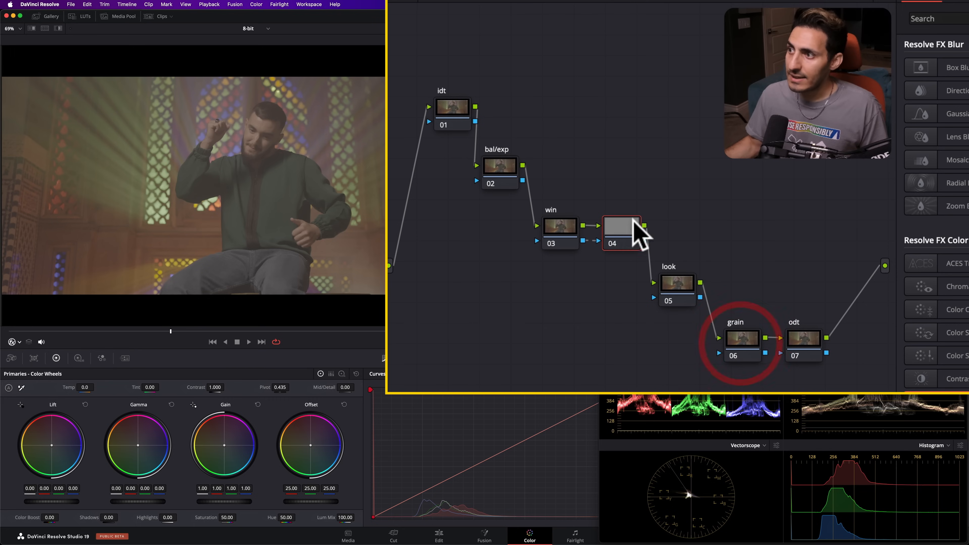
# Label node 04, the unlabelled node after win, outside.
pyautogui.click(622, 229)
pyautogui.click(621, 229)
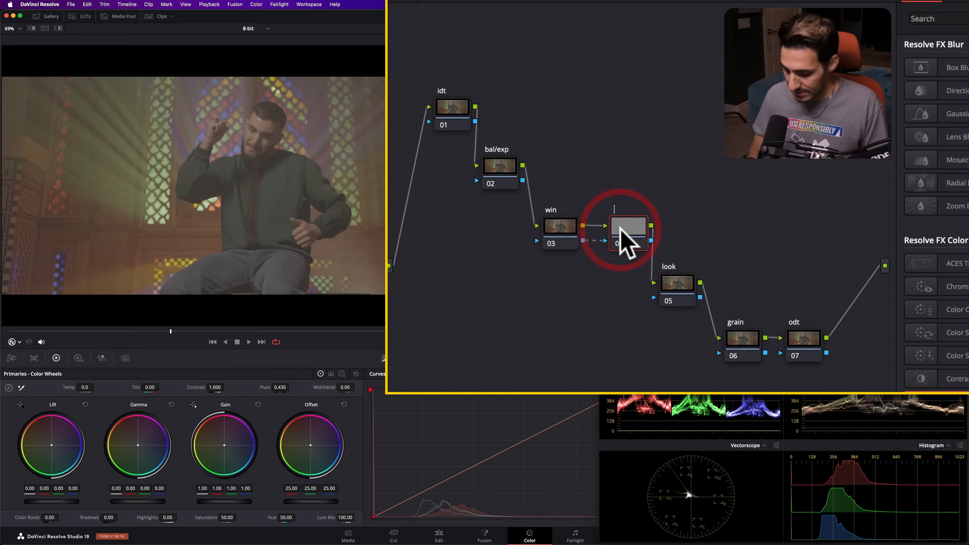
pyautogui.write('outside')
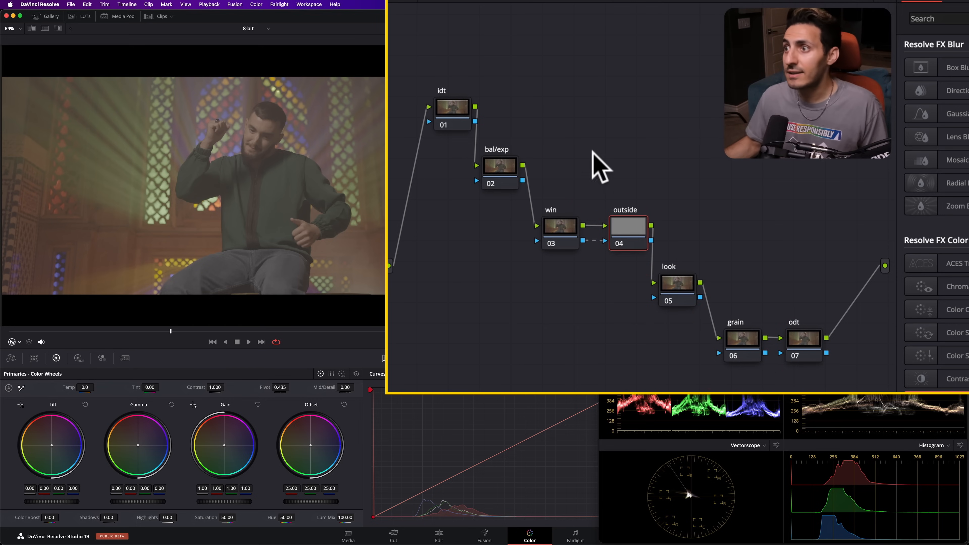
# Apply a Color Space Transform to the idt node with input color space Sony S-Gamut3.Cine and input gamma Sony S-Log3.
pyautogui.click(453, 108)
pyautogui.moveTo(840, 332); pyautogui.dragTo(548, 100)
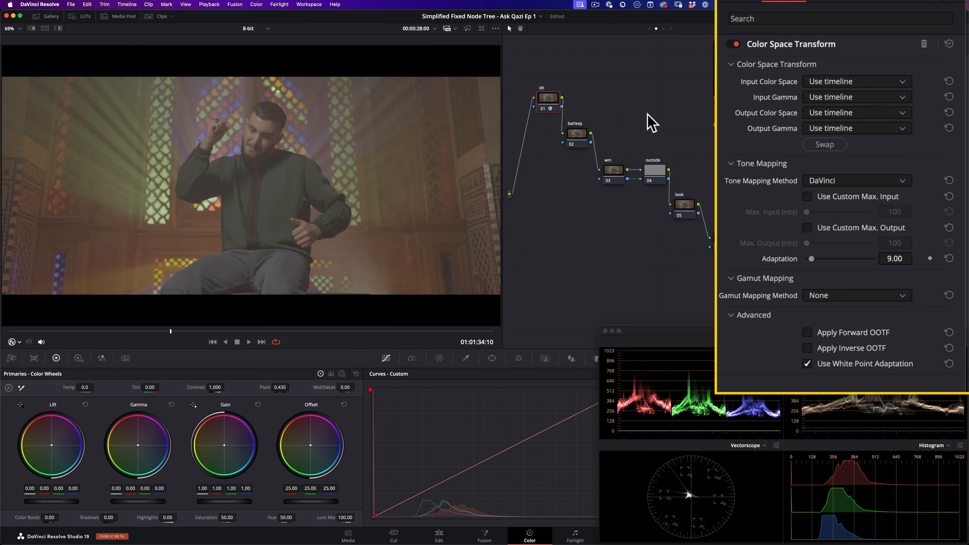
pyautogui.click(876, 81)
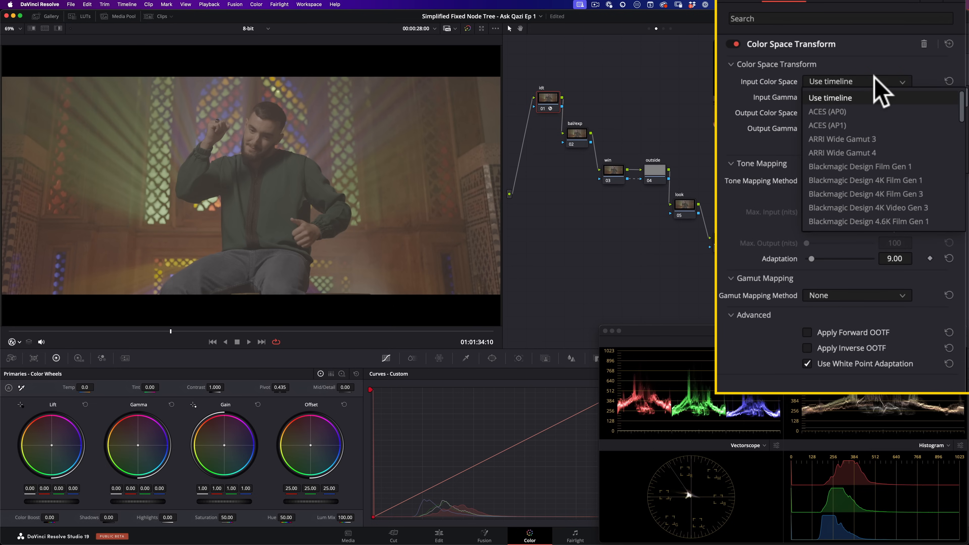
pyautogui.scroll(-10, 880, 178)
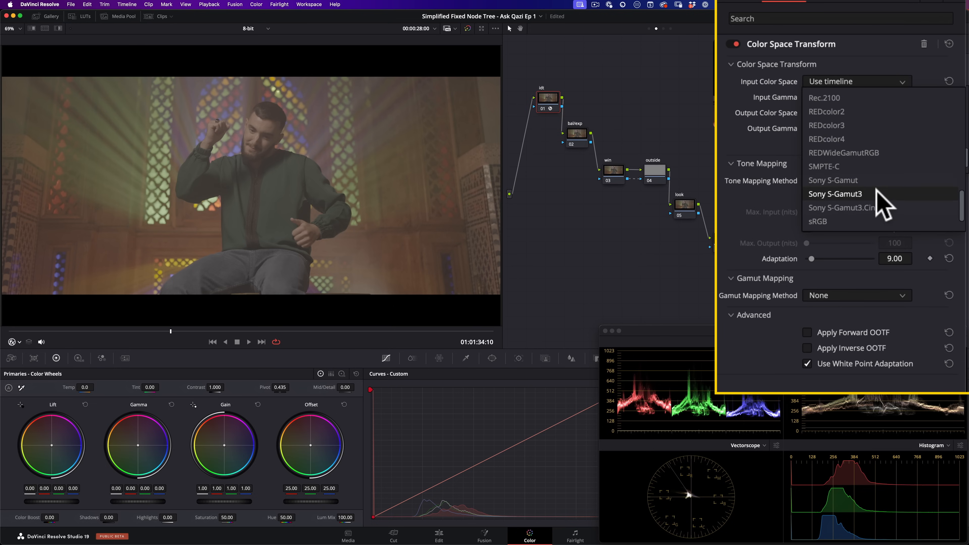
pyautogui.click(851, 208)
pyautogui.click(855, 97)
pyautogui.scroll(-10, 893, 229)
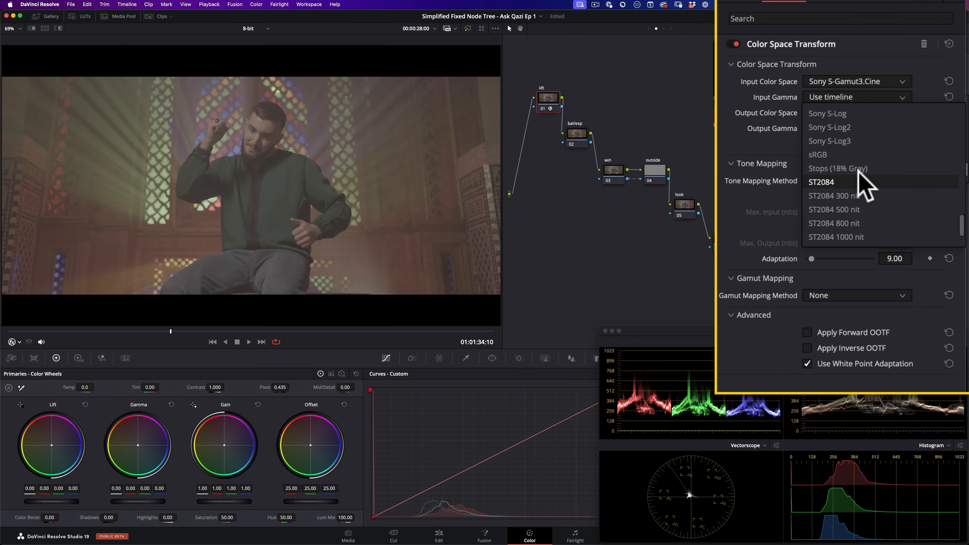
pyautogui.click(874, 141)
# Set the idt transform's output color space to DaVinci Wide Gamut and output gamma to DaVinci Intermediate.
pyautogui.click(866, 113)
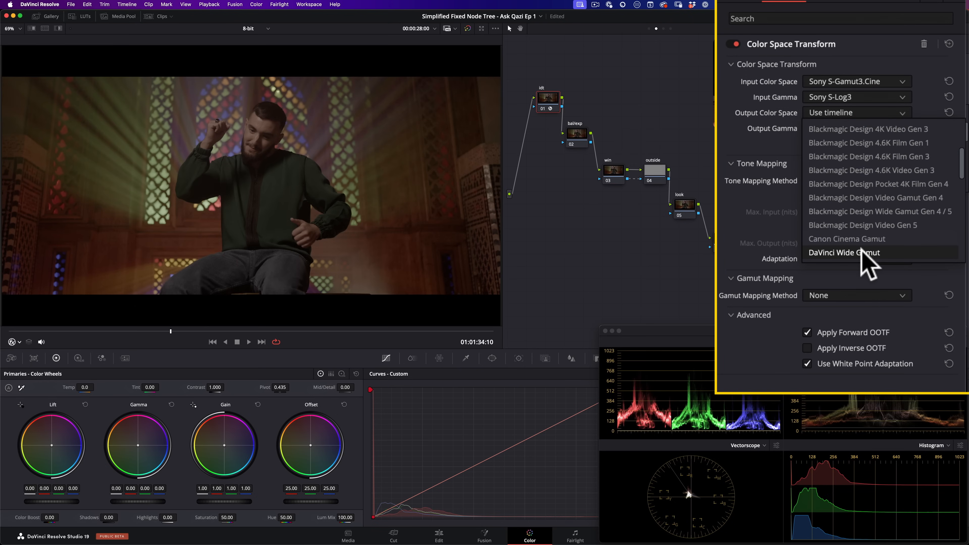
pyautogui.click(865, 252)
pyautogui.click(889, 130)
pyautogui.scroll(-5, 886, 230)
pyautogui.click(870, 269)
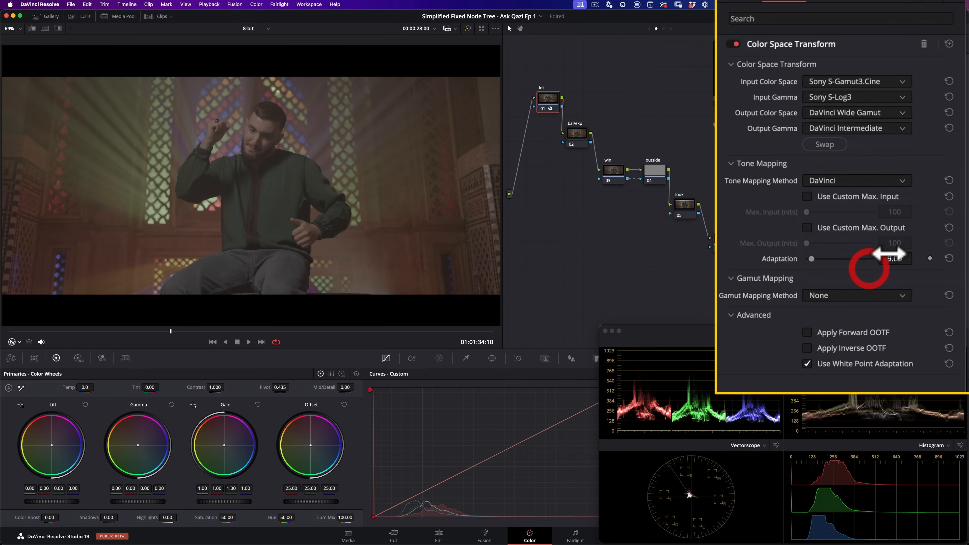
# Copy the idt transform to the odt node, swap its input and output, and output it as Rec.709 with Gamma 2.4.
pyautogui.moveTo(549, 100); pyautogui.dragTo(772, 241)
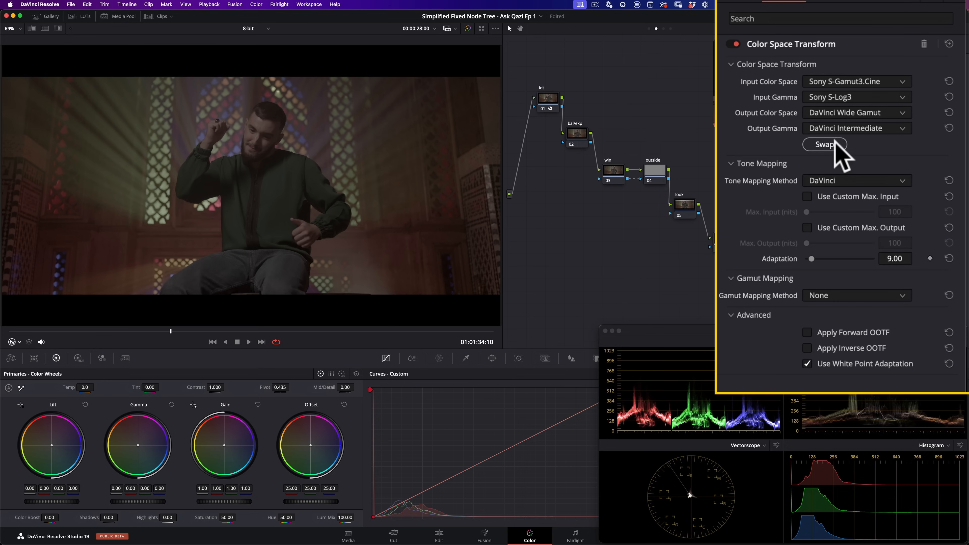
pyautogui.click(821, 145)
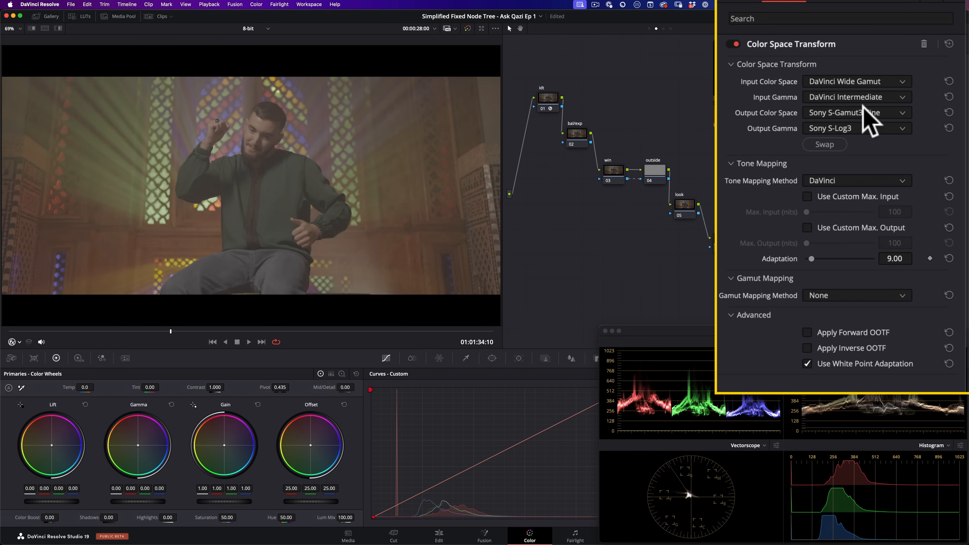
pyautogui.click(845, 113)
pyautogui.click(828, 132)
pyautogui.click(864, 128)
pyautogui.click(854, 158)
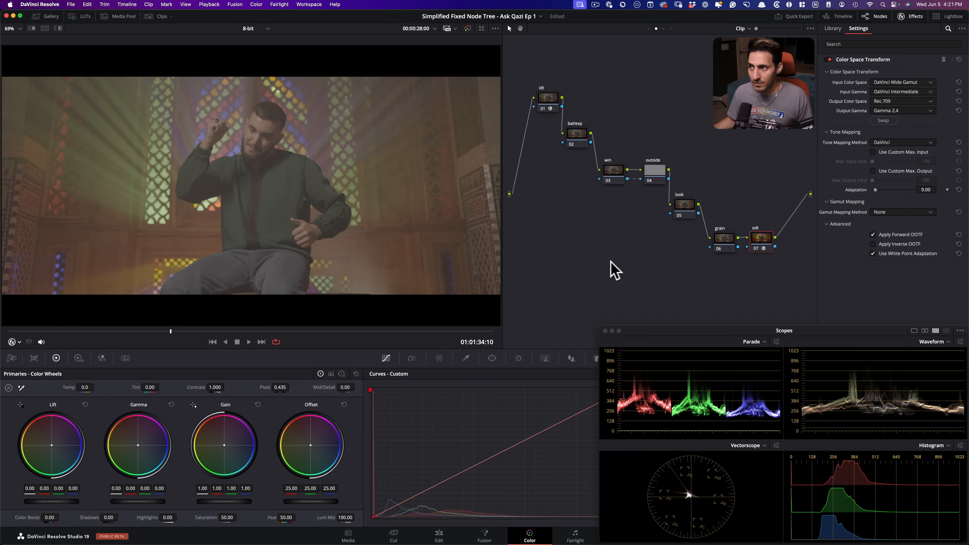
# Select the bal/exp node and look over its node options and the HDR color wheels.
pyautogui.click(576, 133)
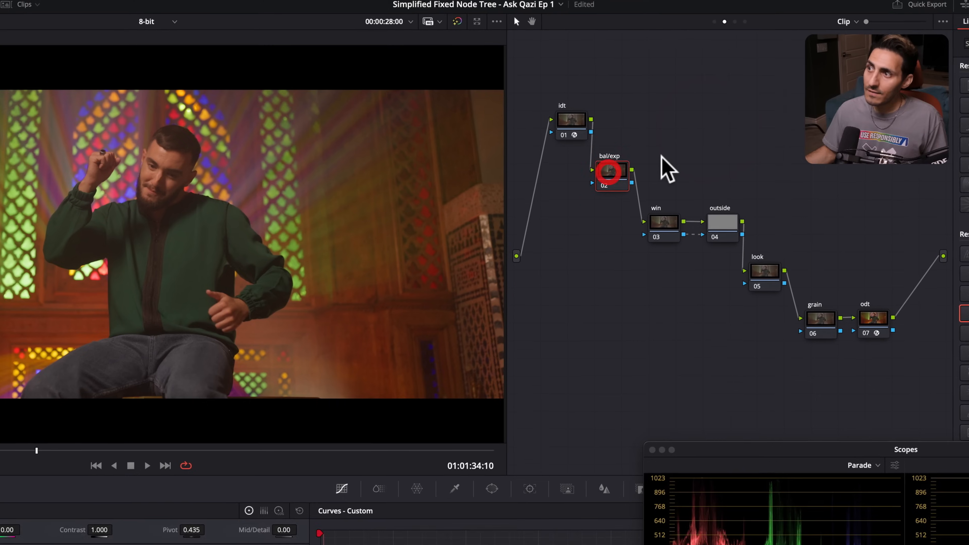
pyautogui.rightClick(620, 185)
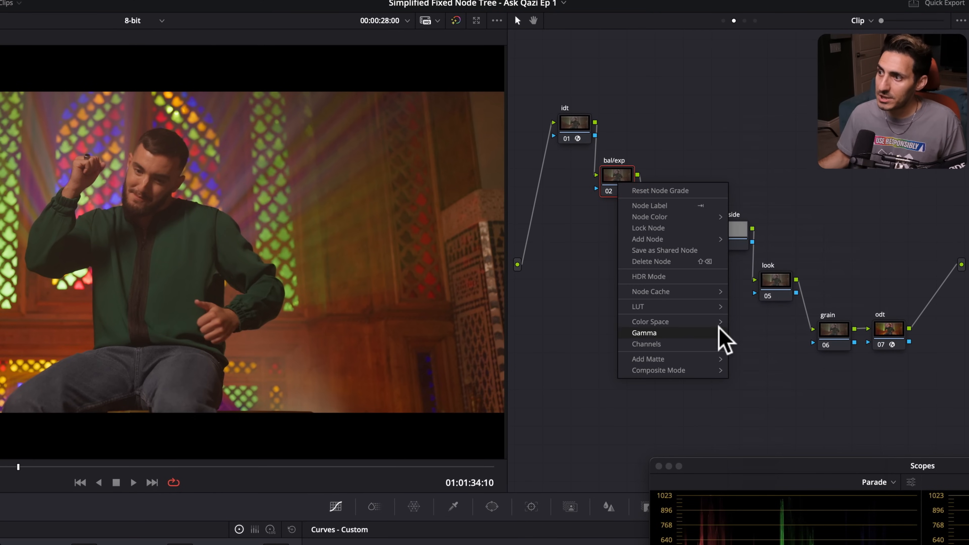
pyautogui.click(715, 142)
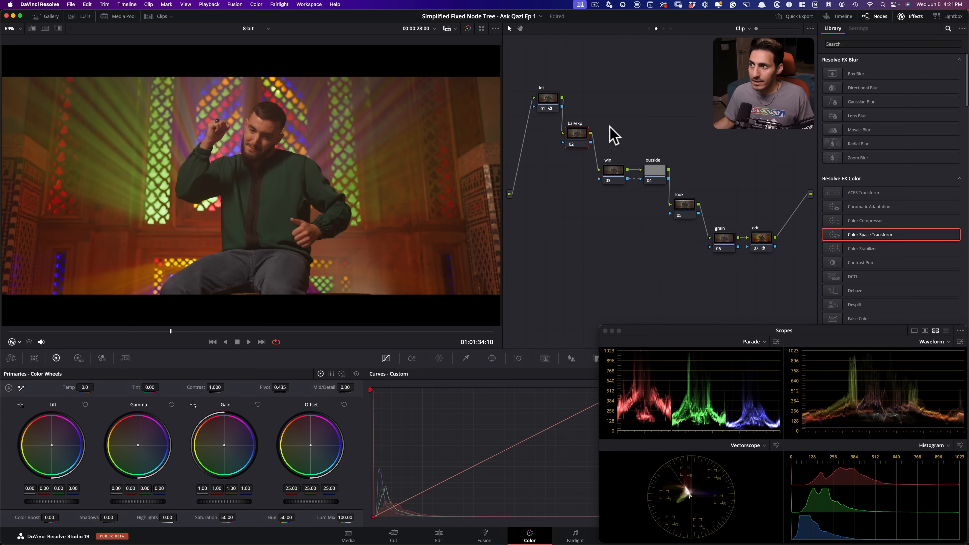
pyautogui.click(78, 358)
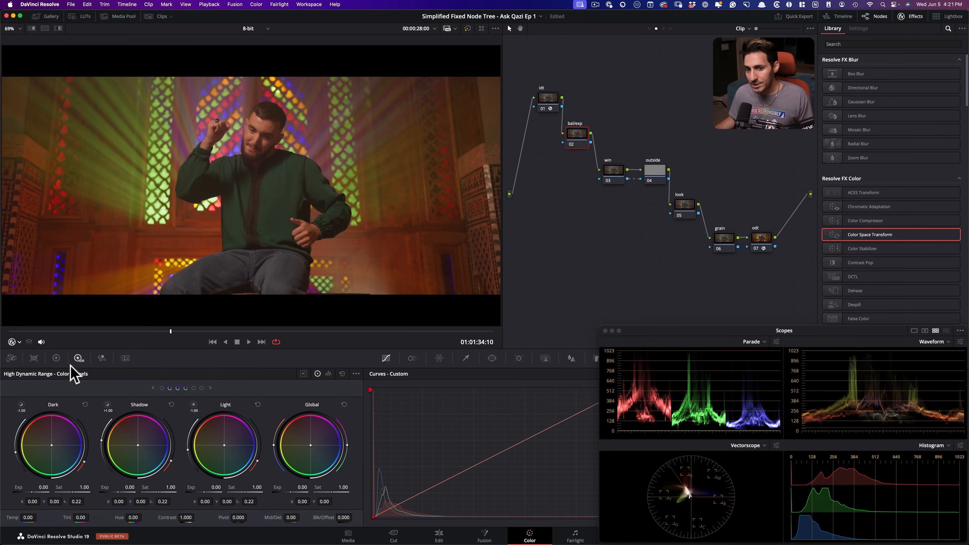
pyautogui.click(56, 358)
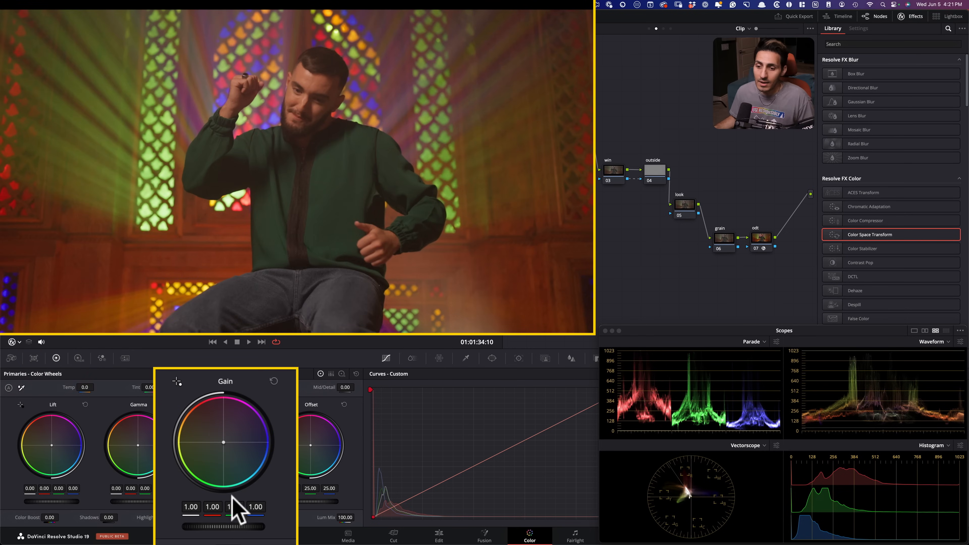
# Raise the bal/exp node's primary gain to 1.40 and lower its gamma to -0.02.
pyautogui.moveTo(208, 529); pyautogui.dragTo(248, 458)
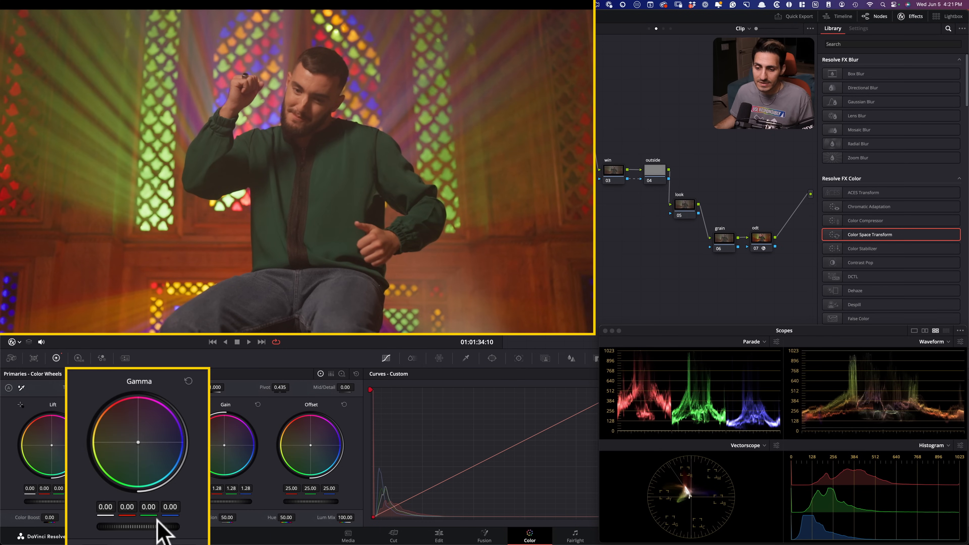
pyautogui.moveTo(138, 526)
pyautogui.mouseDown()
pyautogui.moveTo(122, 526)
pyautogui.moveTo(143, 527)
pyautogui.mouseUp()
pyautogui.moveTo(224, 502)
pyautogui.mouseDown()
pyautogui.moveTo(242, 503)
pyautogui.moveTo(221, 502)
pyautogui.mouseUp()
pyautogui.moveTo(152, 501); pyautogui.dragTo(149, 527)
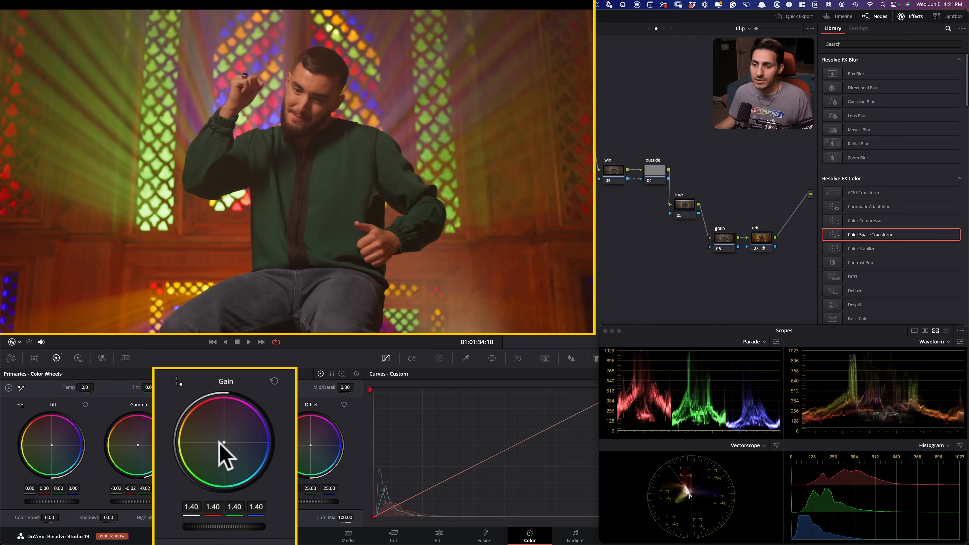
# Cool the bal/exp gain to red 1.20, green 1.45 and blue 1.52, and lower gamma to -0.04.
pyautogui.moveTo(224, 443); pyautogui.dragTo(228, 446)
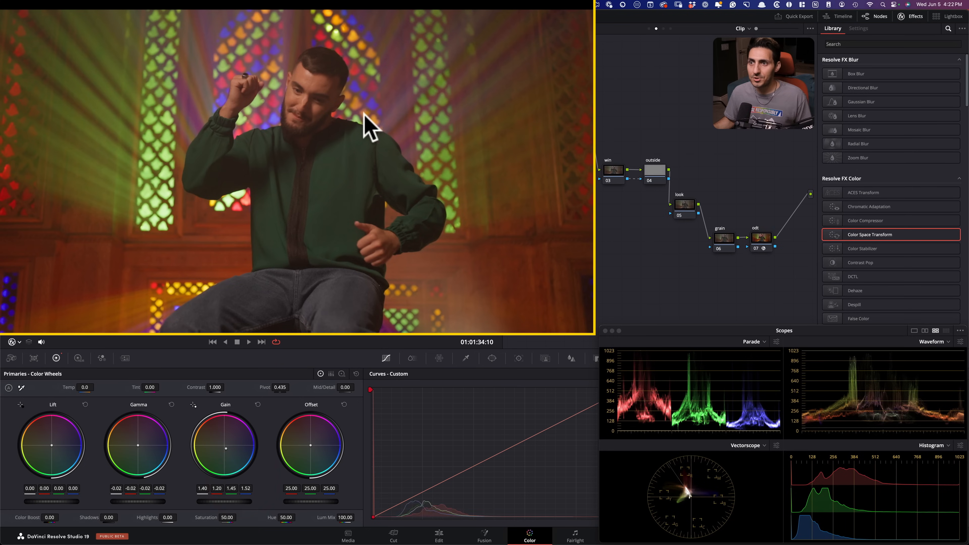
pyautogui.hotkey('alt', 'f')
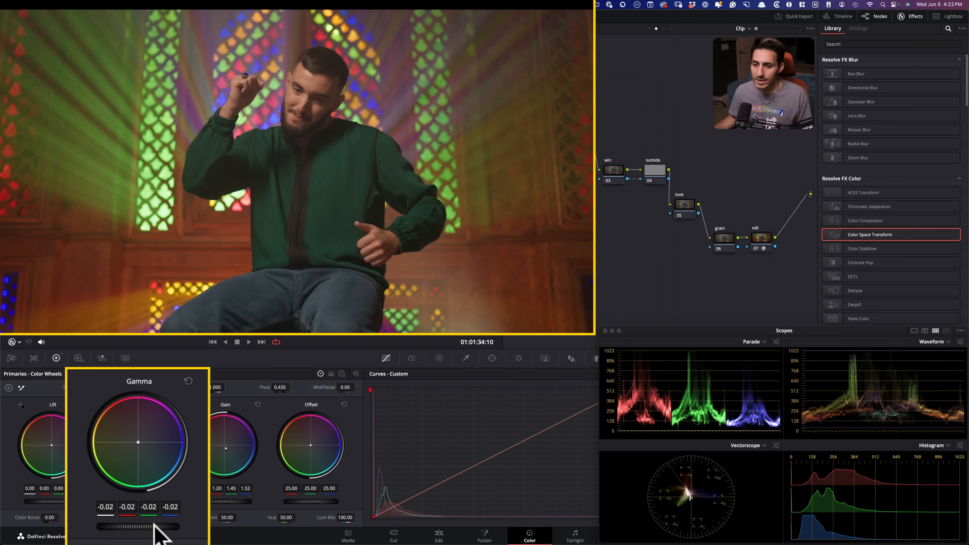
pyautogui.moveTo(156, 531); pyautogui.dragTo(140, 531)
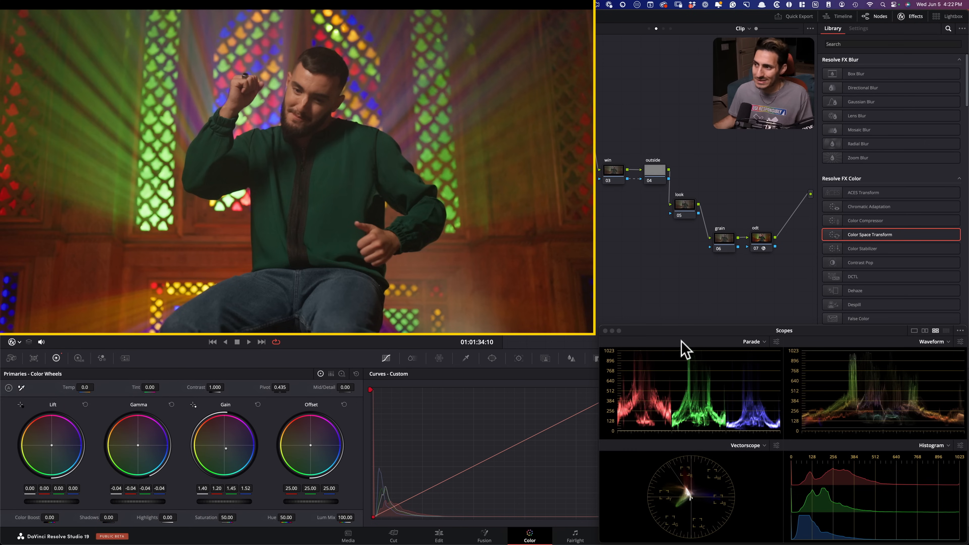
# Move the Scopes window clear of the curve controls and link the custom curve channels for the look node.
pyautogui.click(683, 204)
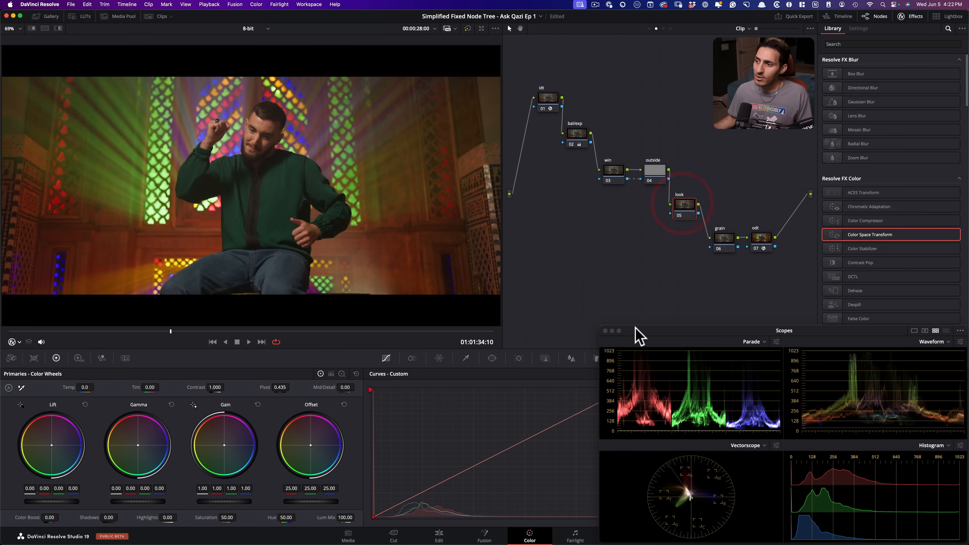
pyautogui.moveTo(682, 329); pyautogui.dragTo(682, 153)
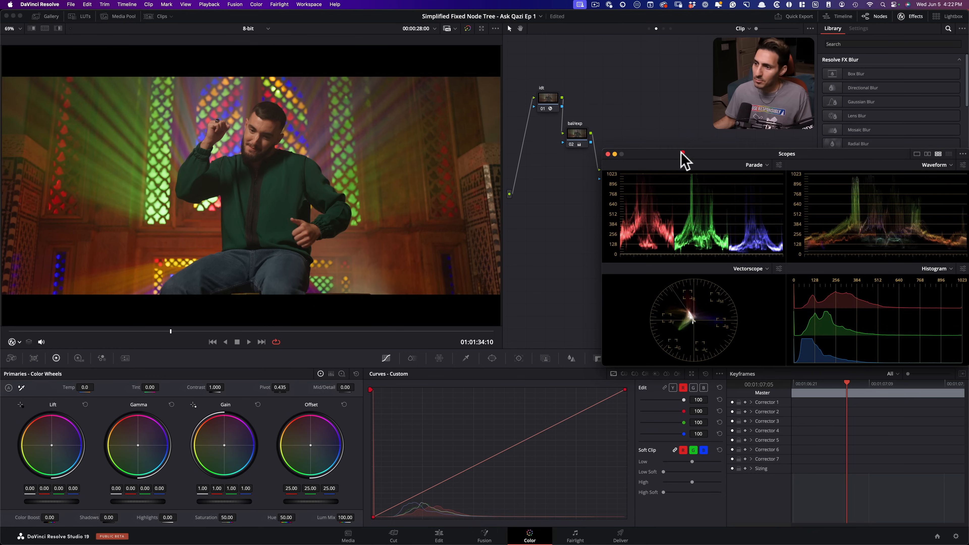
pyautogui.click(665, 389)
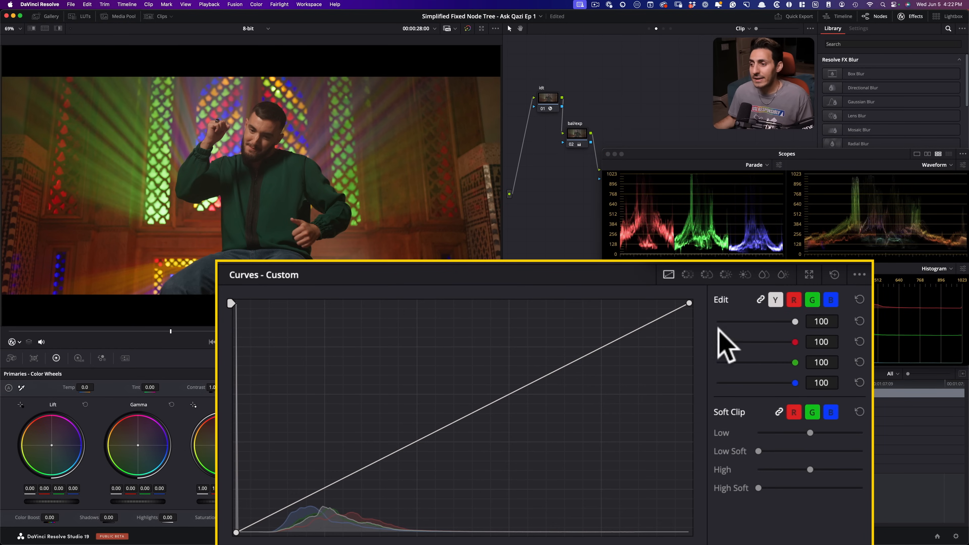
# Shape the look node's custom curve for contrast, lowering the white point, lifting the black point and adding midtone and highlight points.
pyautogui.moveTo(690, 303); pyautogui.dragTo(689, 327)
pyautogui.moveTo(236, 533); pyautogui.dragTo(252, 528)
pyautogui.moveTo(349, 517); pyautogui.dragTo(349, 486)
pyautogui.moveTo(420, 453); pyautogui.dragTo(419, 440)
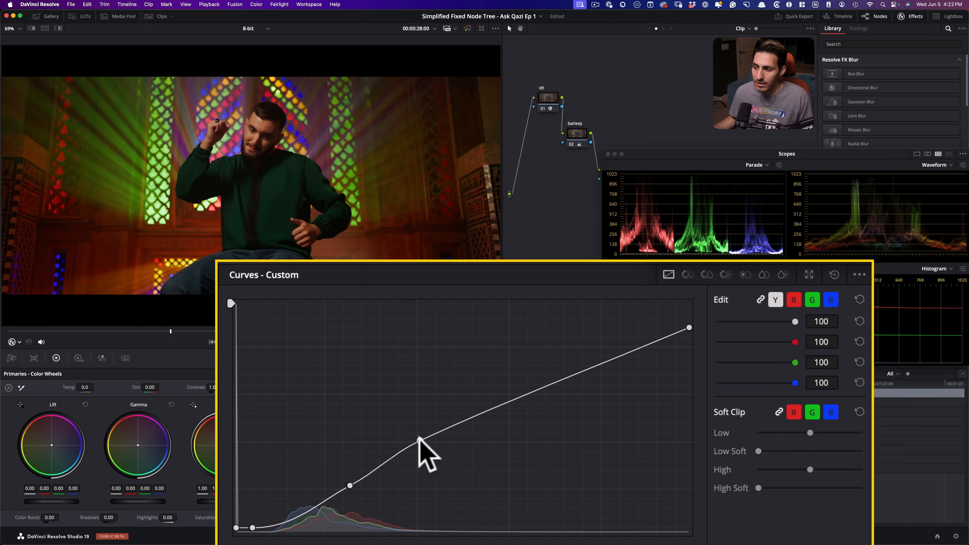
pyautogui.moveTo(350, 485); pyautogui.dragTo(331, 491)
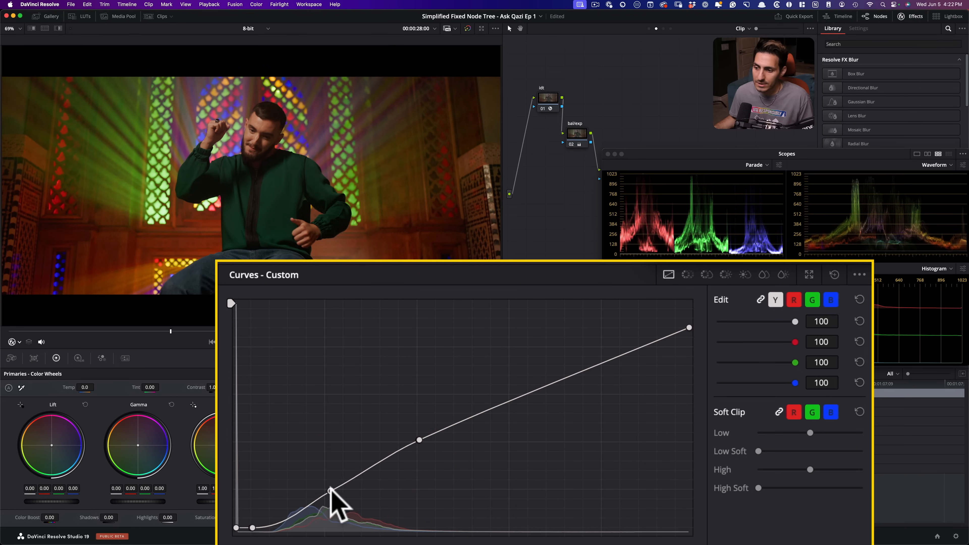
pyautogui.moveTo(593, 369)
pyautogui.mouseDown()
pyautogui.moveTo(612, 330)
pyautogui.moveTo(549, 345)
pyautogui.moveTo(594, 351)
pyautogui.moveTo(604, 332)
pyautogui.moveTo(577, 353)
pyautogui.moveTo(604, 353)
pyautogui.moveTo(546, 360)
pyautogui.moveTo(593, 351)
pyautogui.moveTo(572, 351)
pyautogui.mouseUp()
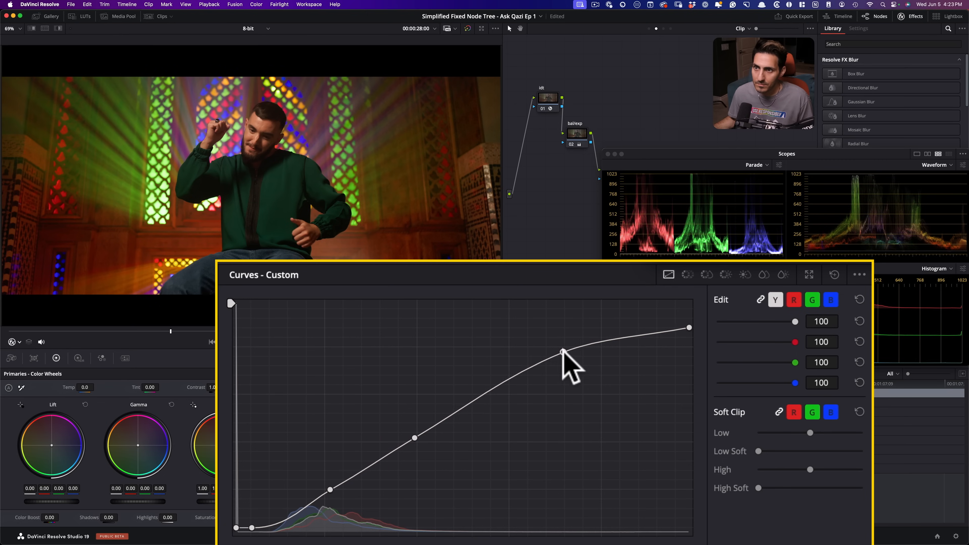
pyautogui.click(555, 418)
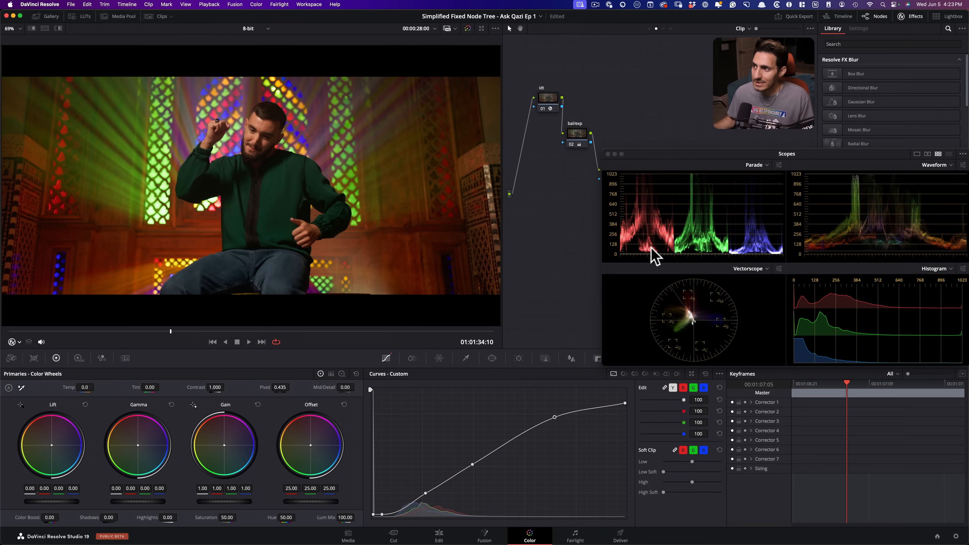
# Raise the black end and the lowest shadow point of the look curve to lift the blacks further.
pyautogui.moveTo(251, 528); pyautogui.dragTo(271, 518)
pyautogui.click(277, 519)
pyautogui.moveTo(227, 517); pyautogui.dragTo(277, 517)
# Compare the image with the look node switched off and on several times.
pyautogui.press('super+d')
pyautogui.press('super+d')
pyautogui.press('super+d')
pyautogui.press('super+d')
pyautogui.press('super+d')
pyautogui.press('super+d')
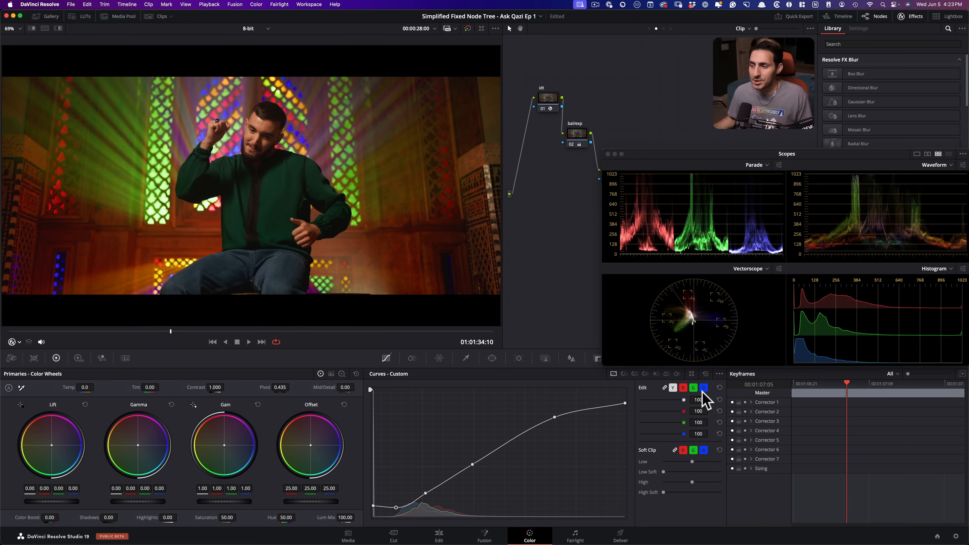
# Unlink the look node's curve channels, then lower the green curve's shadow point and raise the blue curve's shadow point.
pyautogui.click(648, 332)
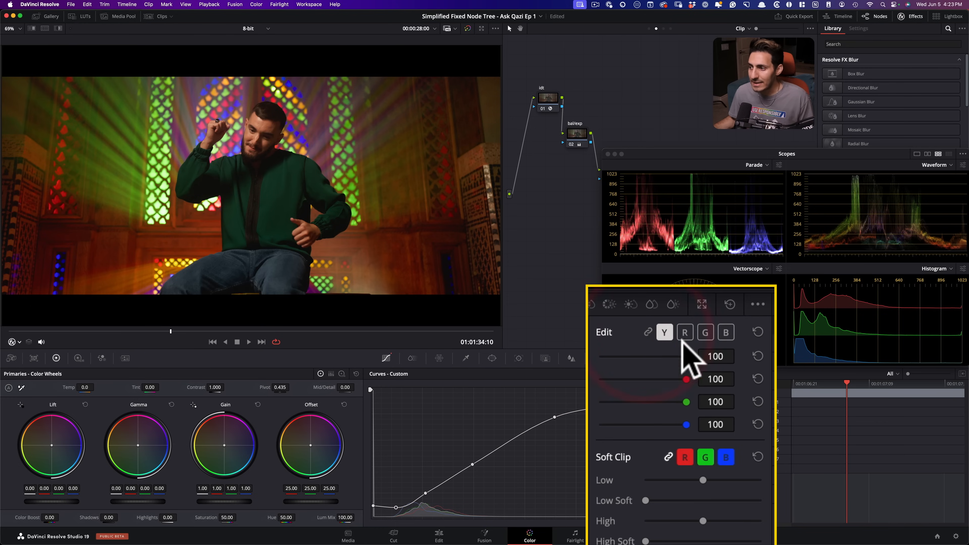
pyautogui.click(685, 332)
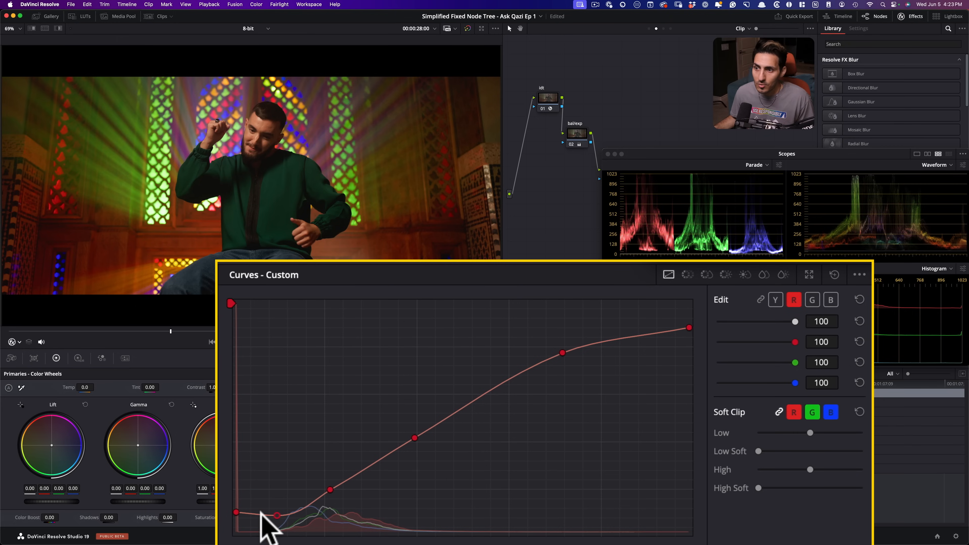
pyautogui.click(812, 301)
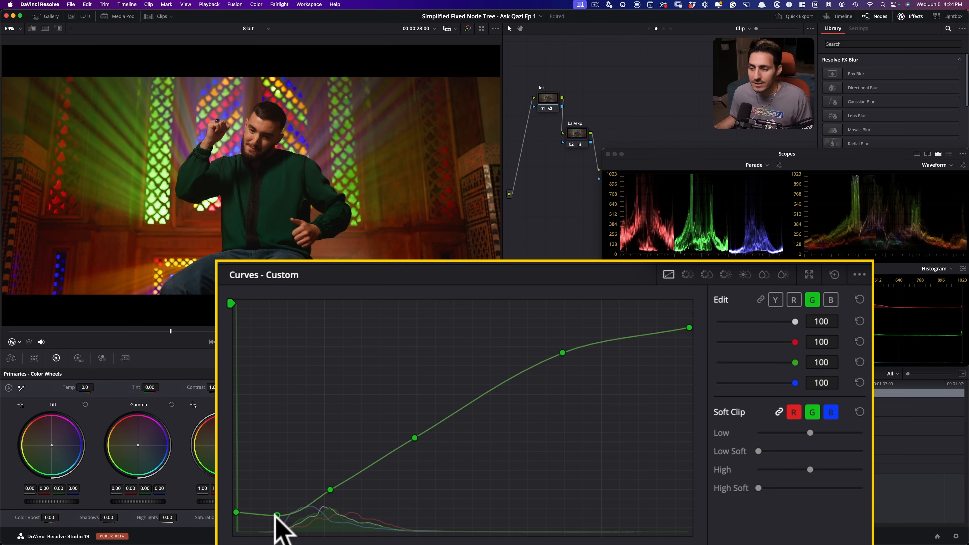
pyautogui.moveTo(277, 515); pyautogui.dragTo(277, 521)
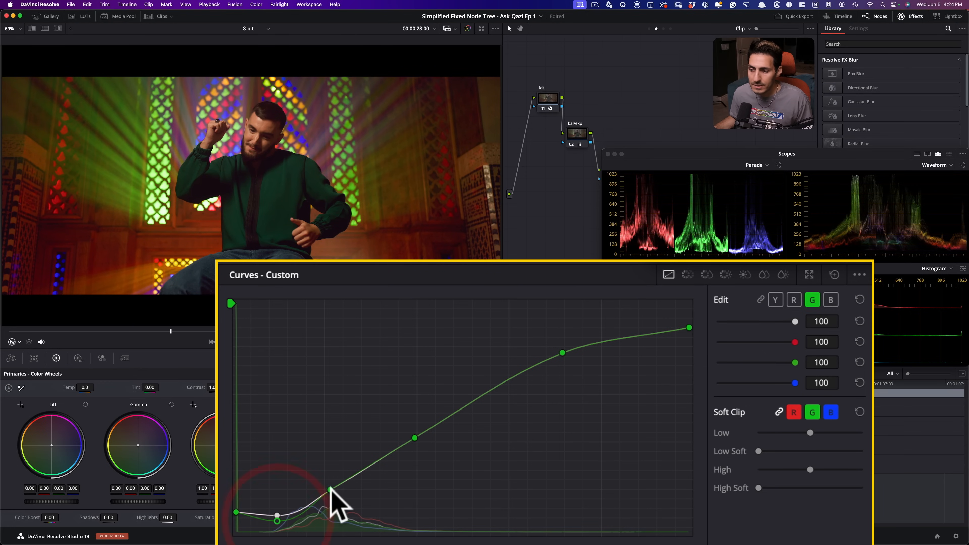
pyautogui.moveTo(331, 490); pyautogui.dragTo(330, 491)
pyautogui.click(278, 520)
pyautogui.click(831, 300)
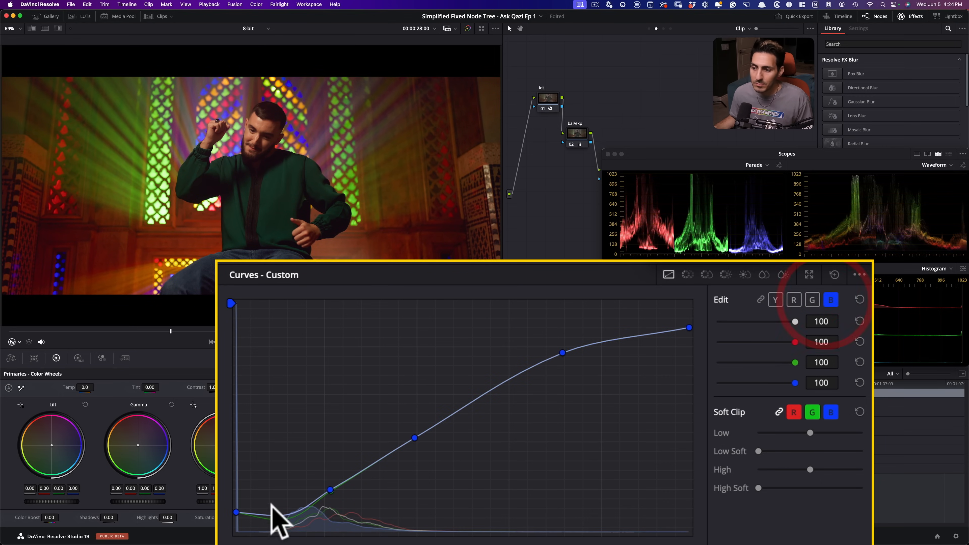
pyautogui.moveTo(277, 514); pyautogui.dragTo(280, 508)
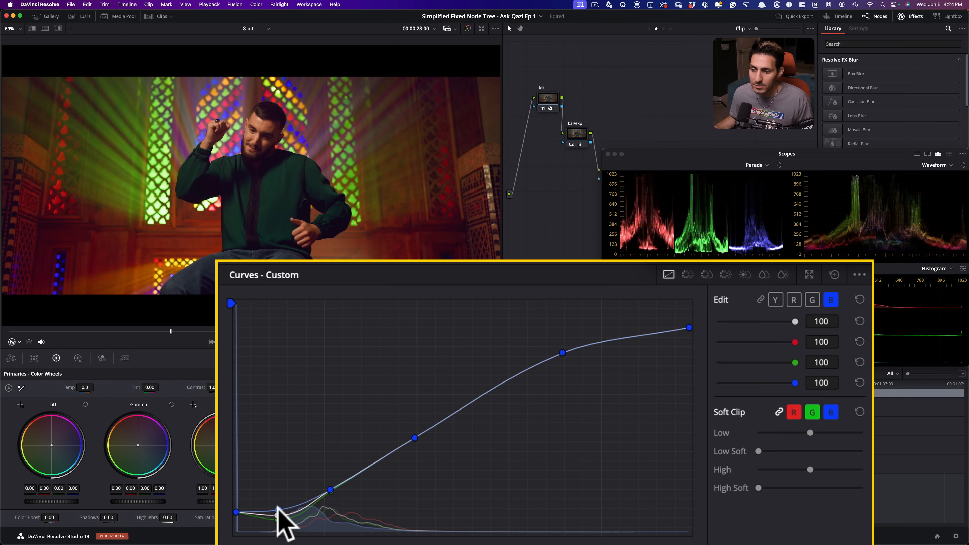
# Raise the blue curve's upper shadow point slightly, then compare the image with the look node off and on several times.
pyautogui.moveTo(330, 490); pyautogui.dragTo(328, 485)
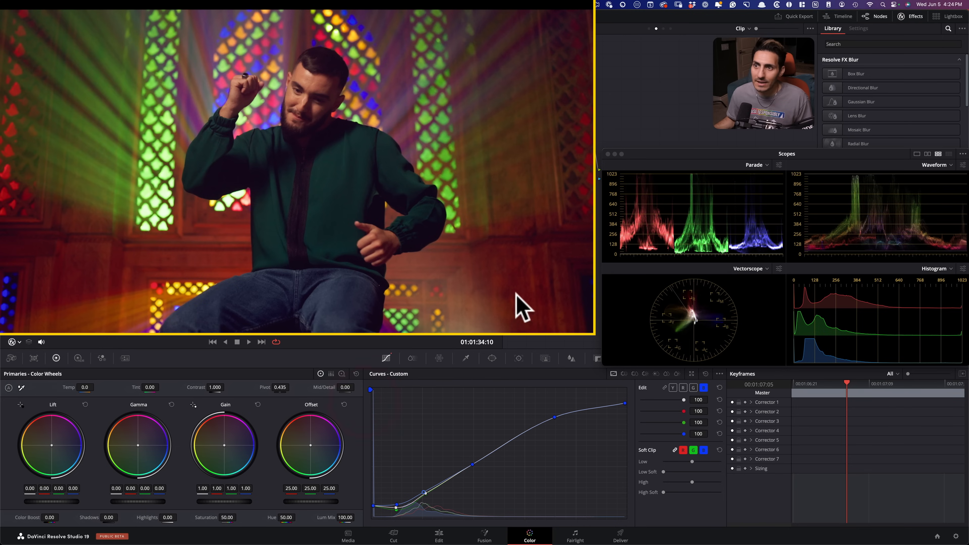
pyautogui.press('super+d')
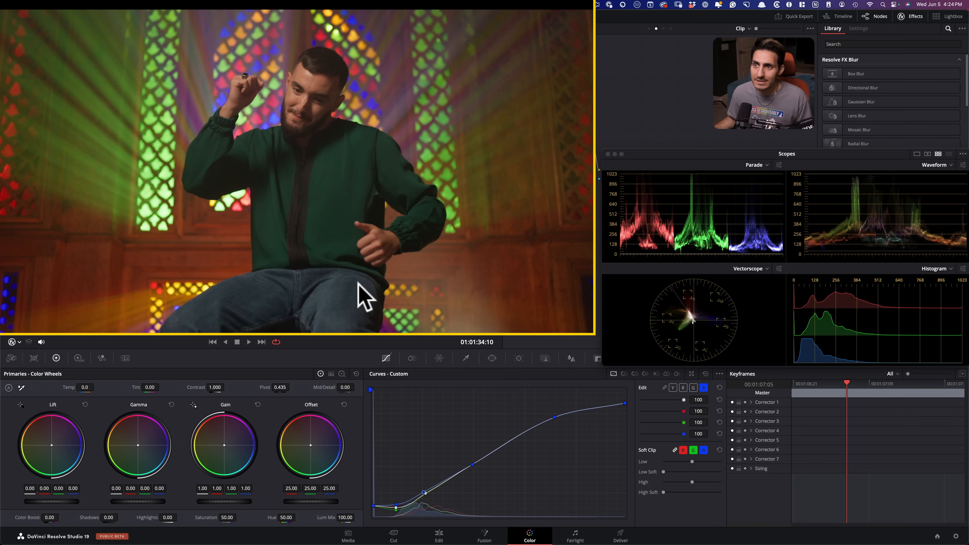
pyautogui.press('super+d')
pyautogui.press('super+d')
pyautogui.press('super+d')
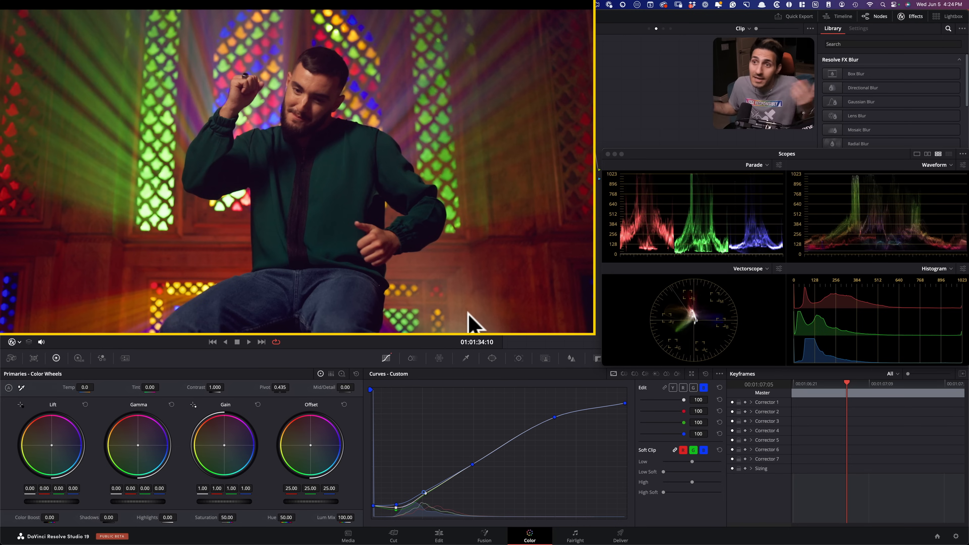
pyautogui.press('super+d')
pyautogui.press('super+d')
pyautogui.press('super+d')
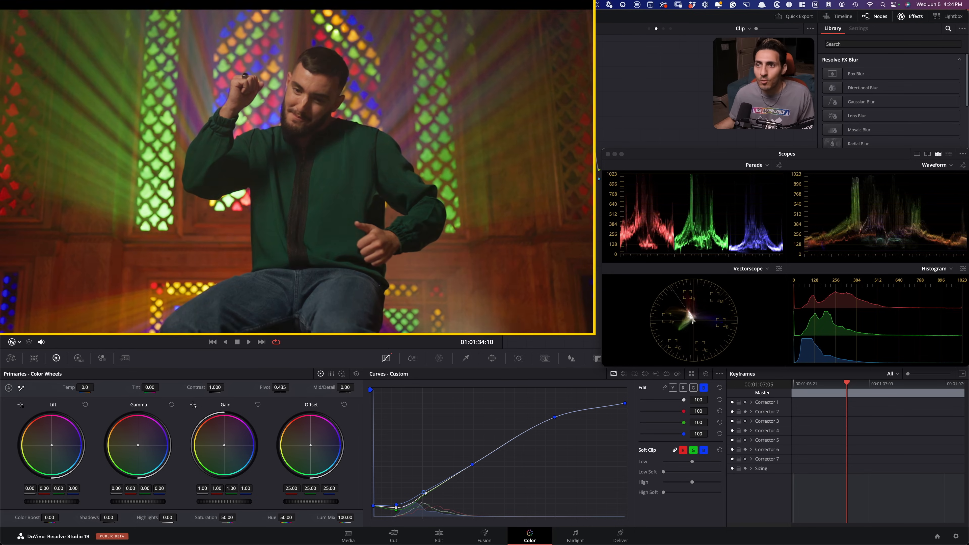
pyautogui.press('super+d')
pyautogui.press('super+d')
pyautogui.press('super+d')
pyautogui.press('super+d')
pyautogui.press('super+d')
pyautogui.press('super+d')
pyautogui.press('super+d')
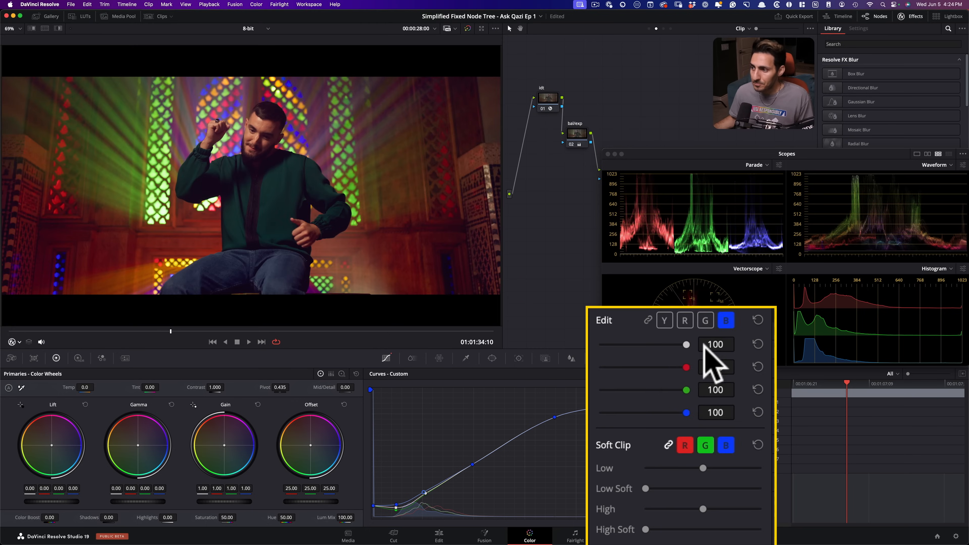
# Raise the green curve's highlight point slightly, then add an upper-midtone point to both the red and green curves.
pyautogui.click(706, 321)
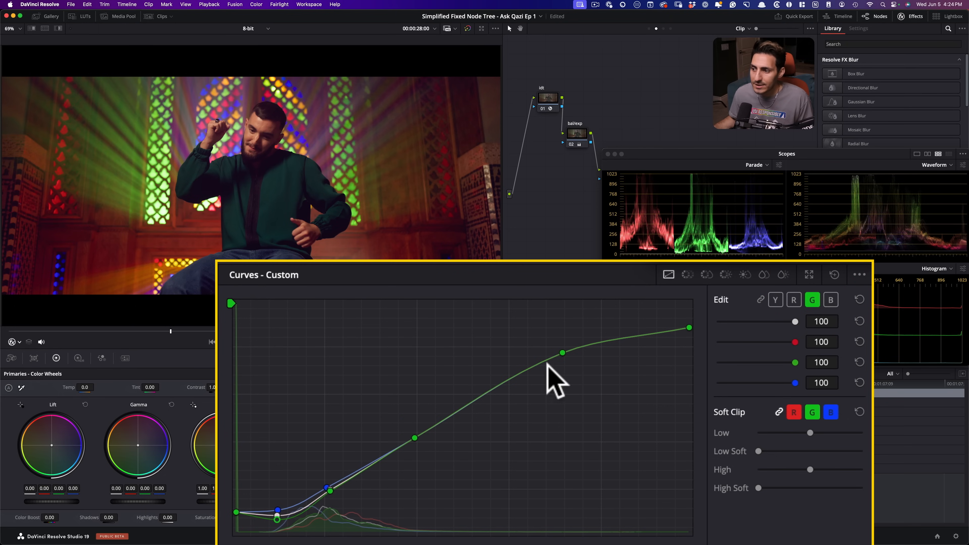
pyautogui.moveTo(118, 225); pyautogui.dragTo(227, 143)
pyautogui.moveTo(563, 353); pyautogui.dragTo(561, 348)
pyautogui.click(794, 299)
pyautogui.moveTo(564, 352)
pyautogui.mouseDown()
pyautogui.moveTo(547, 348)
pyautogui.moveTo(562, 353)
pyautogui.mouseUp()
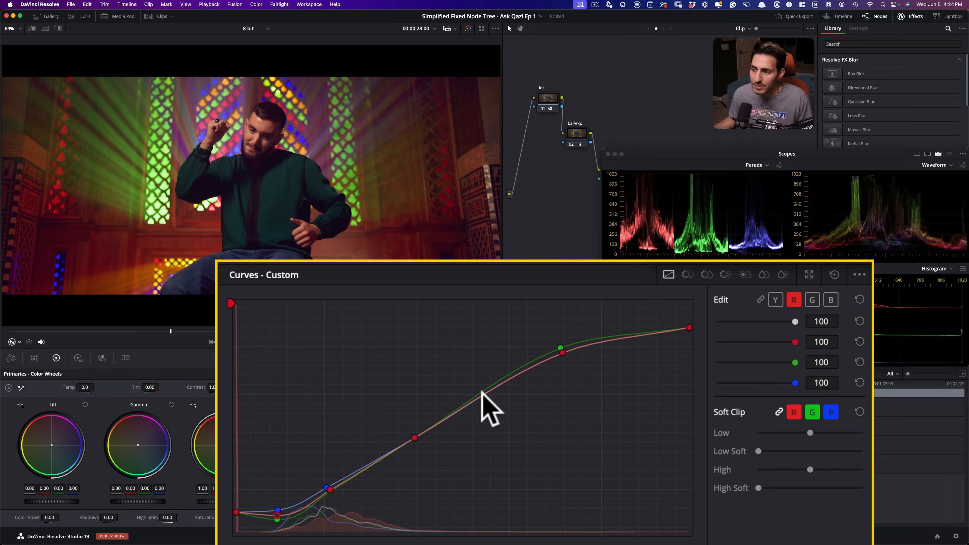
pyautogui.moveTo(481, 392); pyautogui.dragTo(476, 393)
pyautogui.click(812, 299)
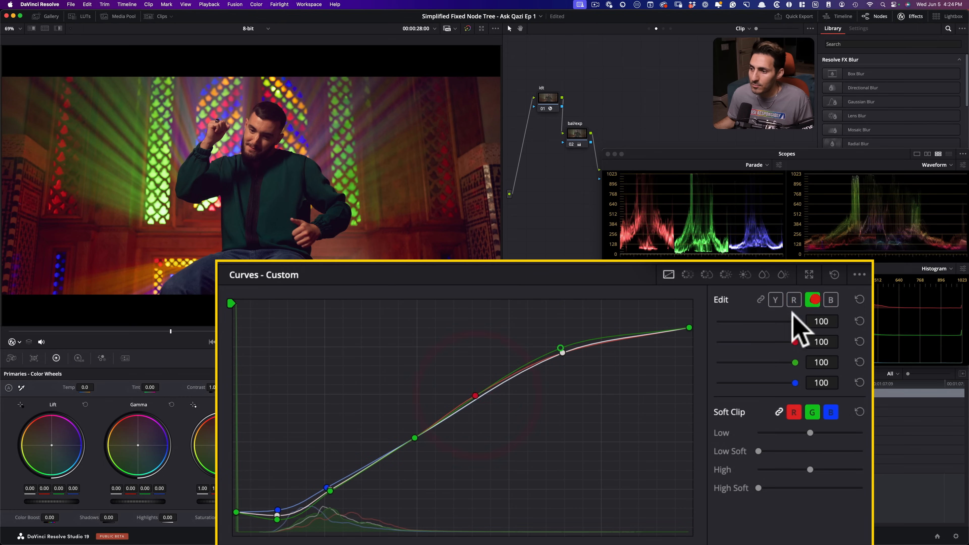
pyautogui.moveTo(472, 389)
pyautogui.mouseDown()
pyautogui.moveTo(456, 383)
pyautogui.moveTo(475, 397)
pyautogui.mouseUp()
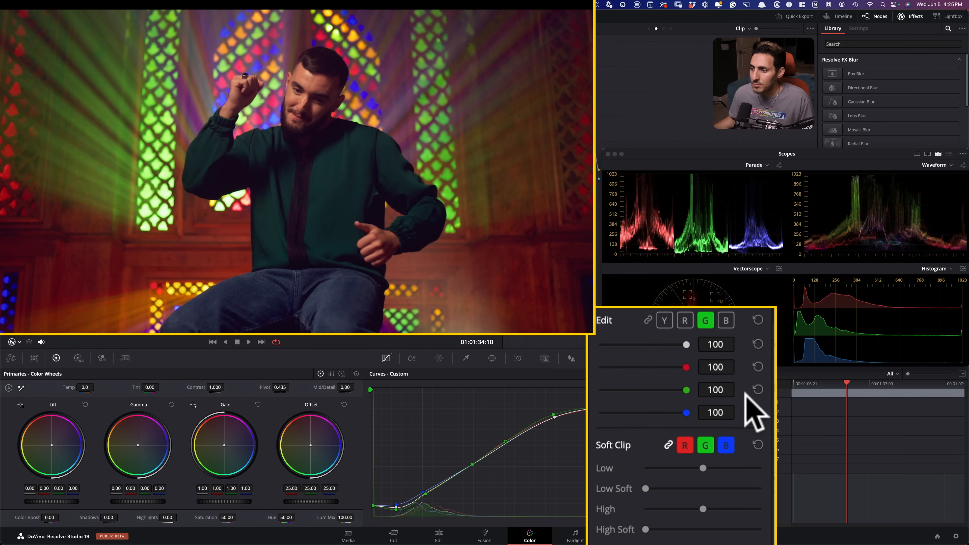
# Try different curve intensities per channel, finishing with red at 100, green at 92 and blue at 95.
pyautogui.moveTo(686, 367); pyautogui.dragTo(660, 368)
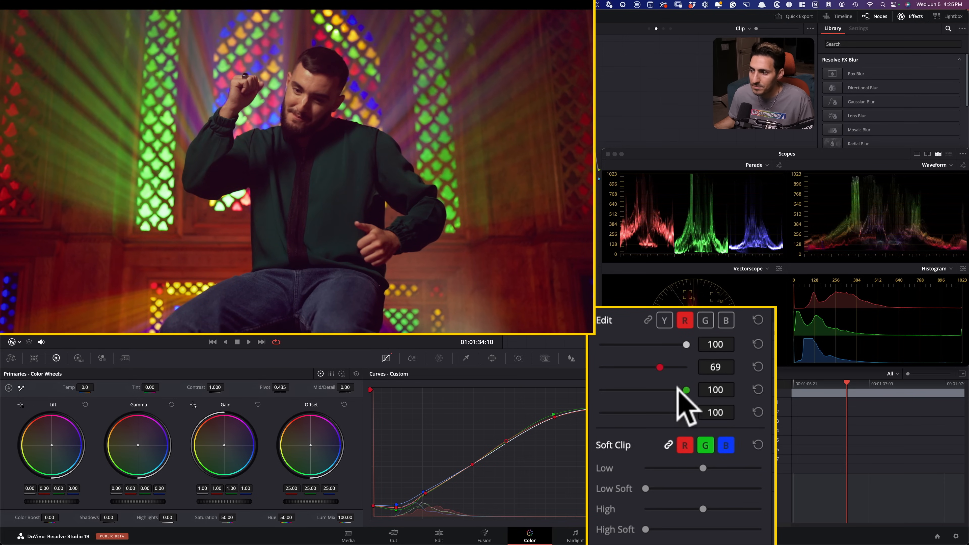
pyautogui.moveTo(686, 390); pyautogui.dragTo(677, 413)
pyautogui.moveTo(660, 367); pyautogui.dragTo(665, 390)
pyautogui.moveTo(677, 413); pyautogui.dragTo(683, 413)
pyautogui.moveTo(682, 368); pyautogui.dragTo(686, 367)
pyautogui.moveTo(665, 390); pyautogui.dragTo(680, 390)
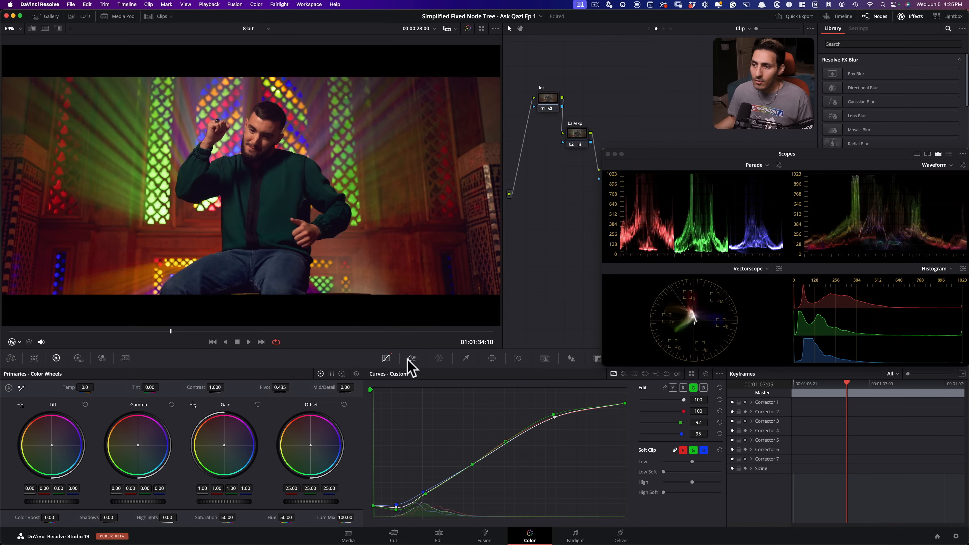
# In ColorSlice, set the Blue slice's density to -1.00 and its saturation to 0.69.
pyautogui.click(413, 358)
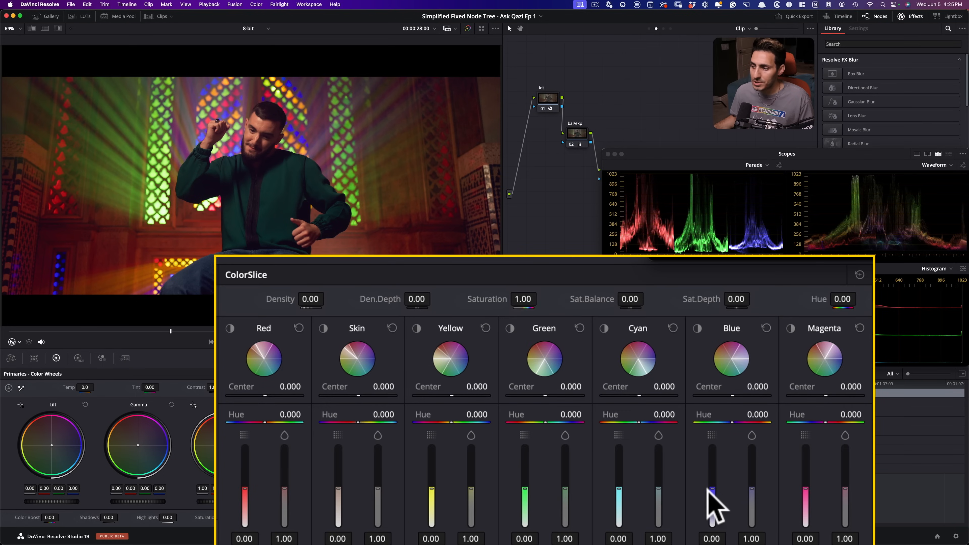
pyautogui.moveTo(712, 459); pyautogui.dragTo(712, 512)
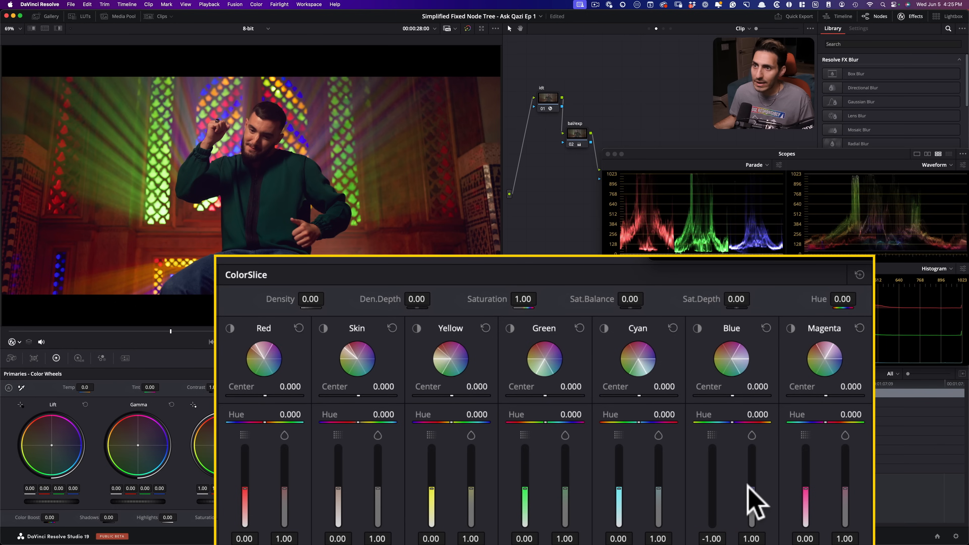
pyautogui.moveTo(752, 489)
pyautogui.mouseDown()
pyautogui.moveTo(751, 480)
pyautogui.moveTo(752, 504)
pyautogui.mouseUp()
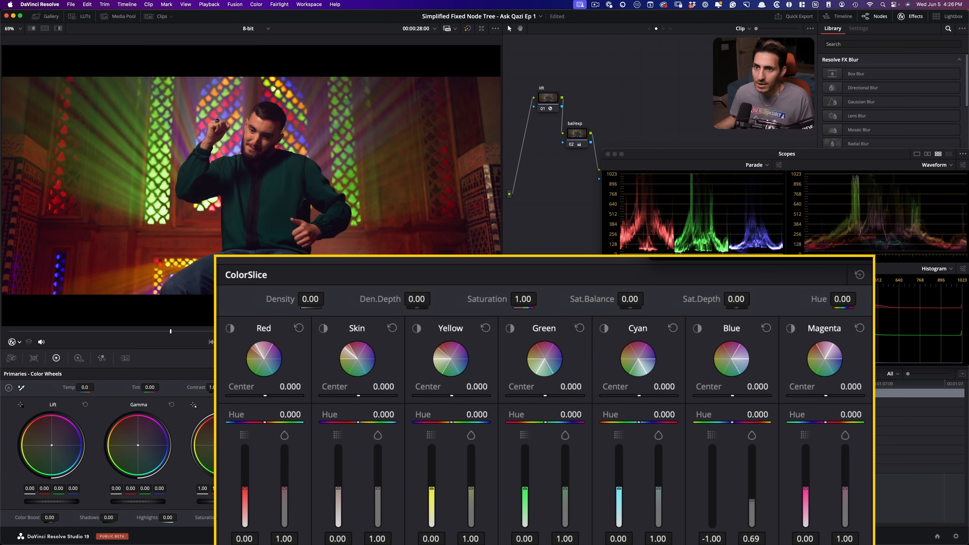
# Set the Green slice to density 0.39 and saturation 1.26, and the Red slice to density 0.03 and saturation 1.13.
pyautogui.moveTo(524, 488)
pyautogui.mouseDown()
pyautogui.moveTo(525, 461)
pyautogui.moveTo(525, 472)
pyautogui.mouseUp()
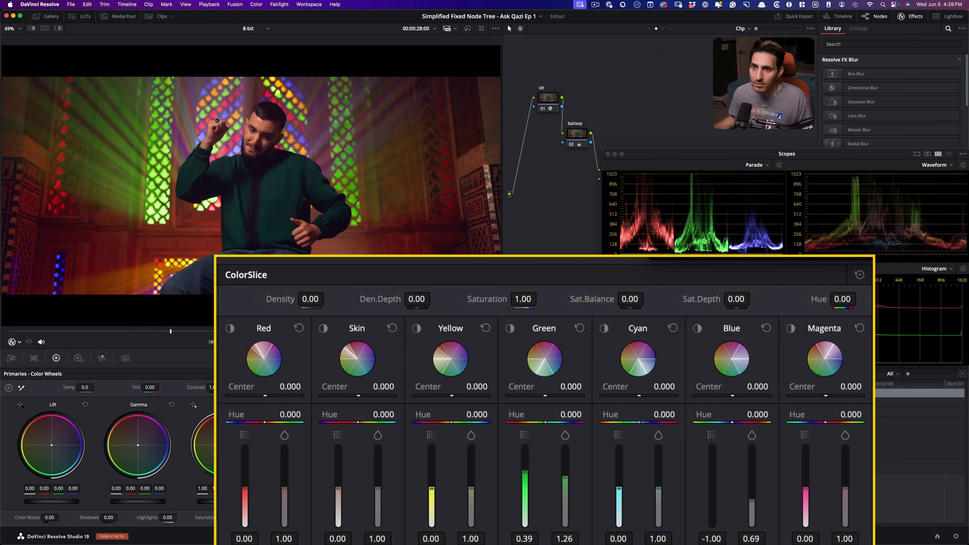
pyautogui.moveTo(379, 493); pyautogui.dragTo(380, 493)
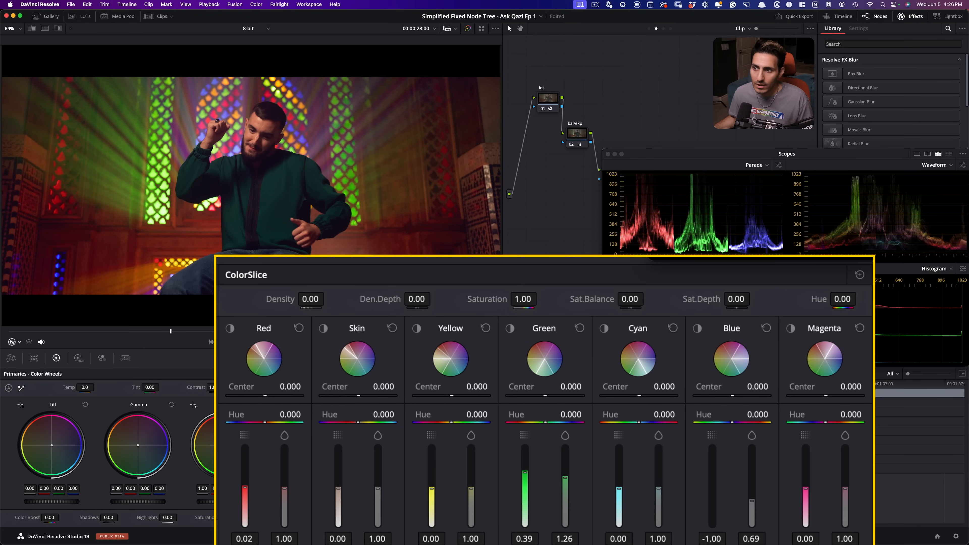
pyautogui.moveTo(284, 488); pyautogui.dragTo(284, 484)
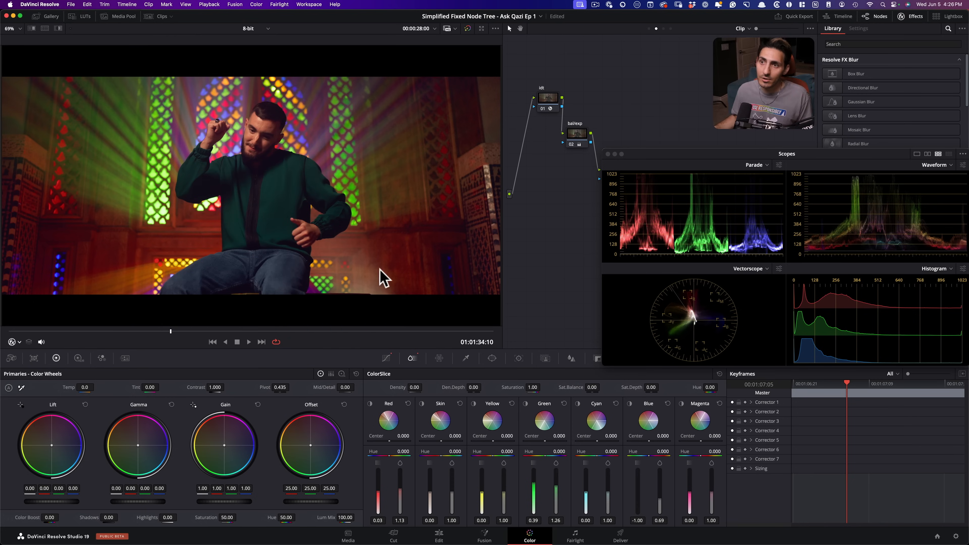
pyautogui.click(387, 358)
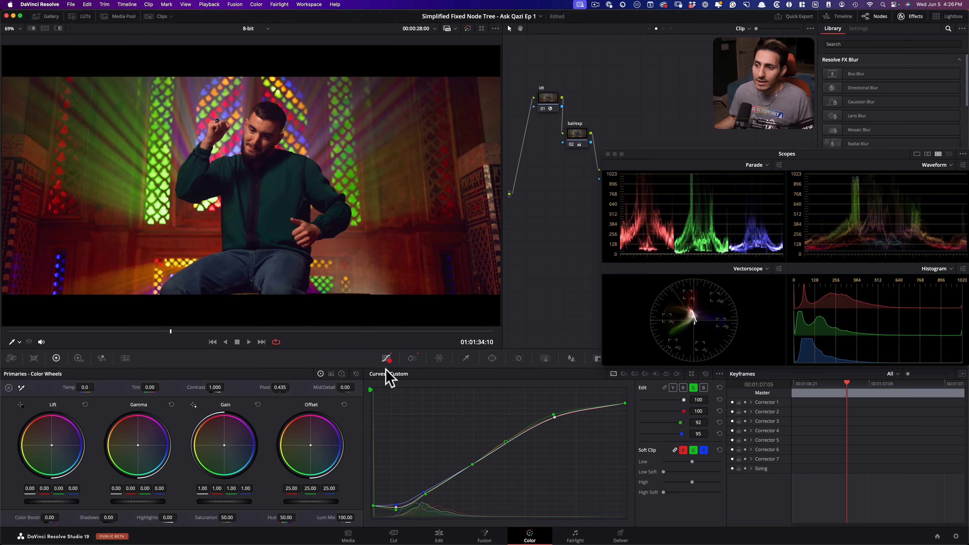
pyautogui.click(414, 359)
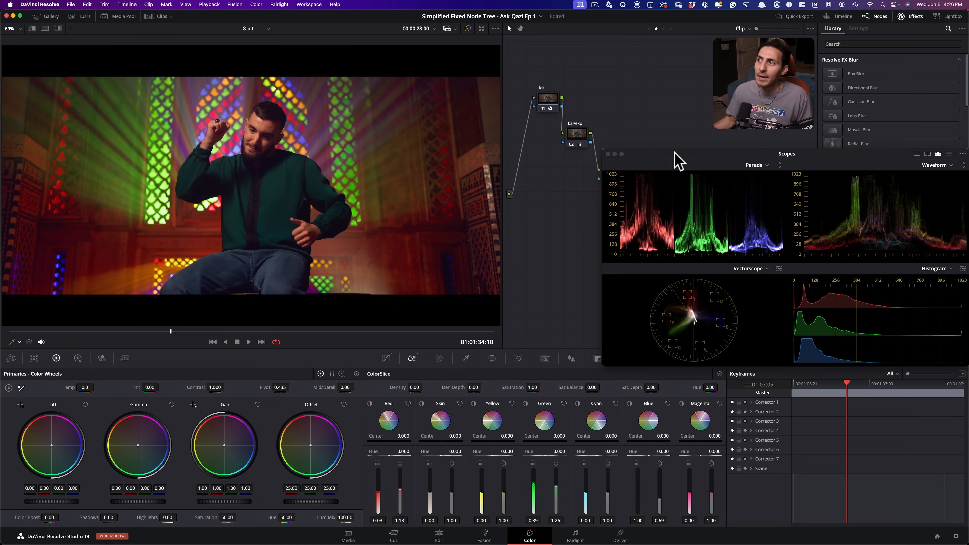
# Move the scopes off the node tree and add a circle window to the win node, widened around the man and rotated about 14 degrees.
pyautogui.moveTo(677, 161); pyautogui.dragTo(669, 331)
pyautogui.click(704, 121)
pyautogui.click(614, 172)
pyautogui.press('super+minus')
pyautogui.press('super+minus')
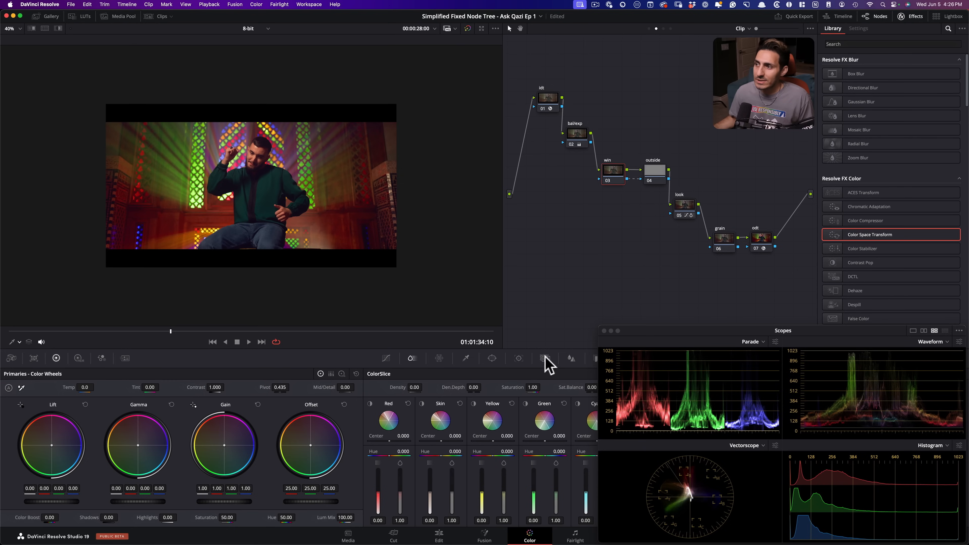
pyautogui.click(493, 358)
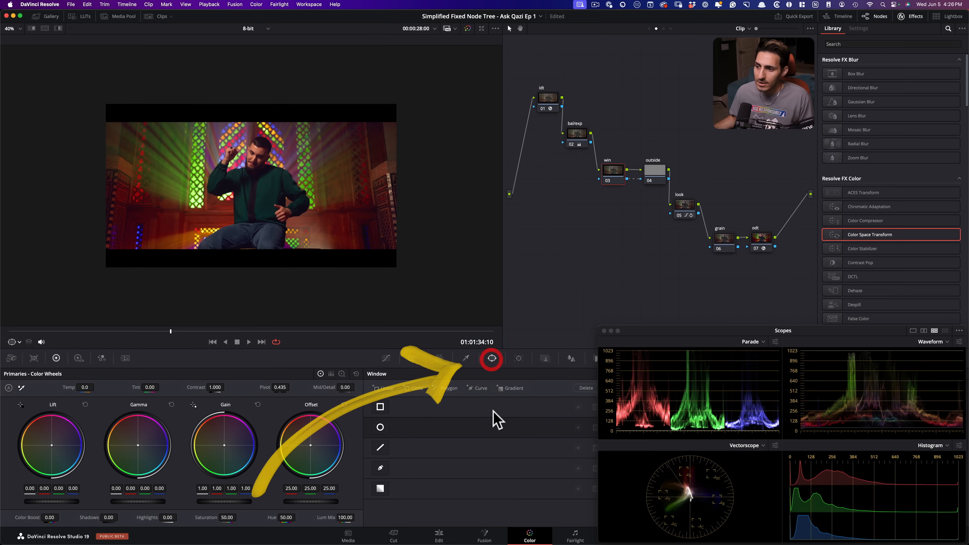
pyautogui.click(380, 428)
pyautogui.moveTo(363, 173); pyautogui.dragTo(486, 173)
pyautogui.moveTo(298, 108); pyautogui.dragTo(297, 92)
pyautogui.moveTo(296, 135); pyautogui.dragTo(315, 138)
pyautogui.moveTo(339, 165); pyautogui.dragTo(342, 153)
pyautogui.moveTo(518, 133); pyautogui.dragTo(522, 123)
pyautogui.moveTo(650, 334); pyautogui.dragTo(626, 126)
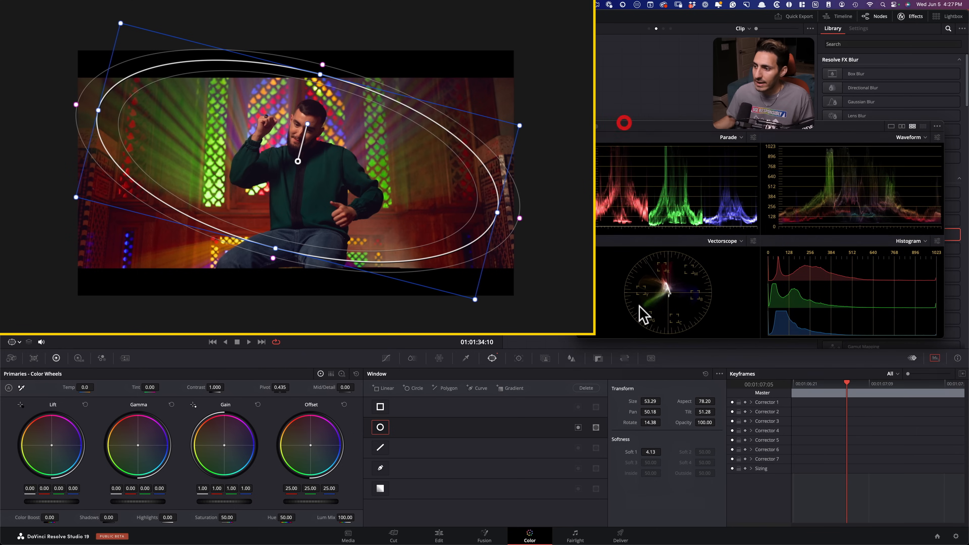
# Set the window's softness to 20.43 using the highlight view, and invert the window to affect the area around the man.
pyautogui.hotkey('shift', 'h')
pyautogui.moveTo(653, 459)
pyautogui.mouseDown()
pyautogui.moveTo(683, 458)
pyautogui.moveTo(655, 451)
pyautogui.moveTo(666, 450)
pyautogui.mouseUp()
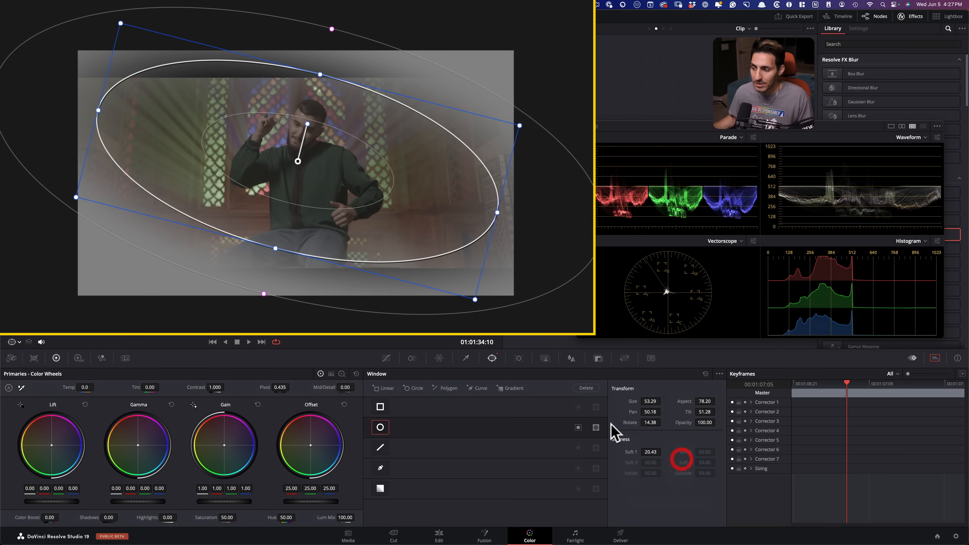
pyautogui.click(578, 427)
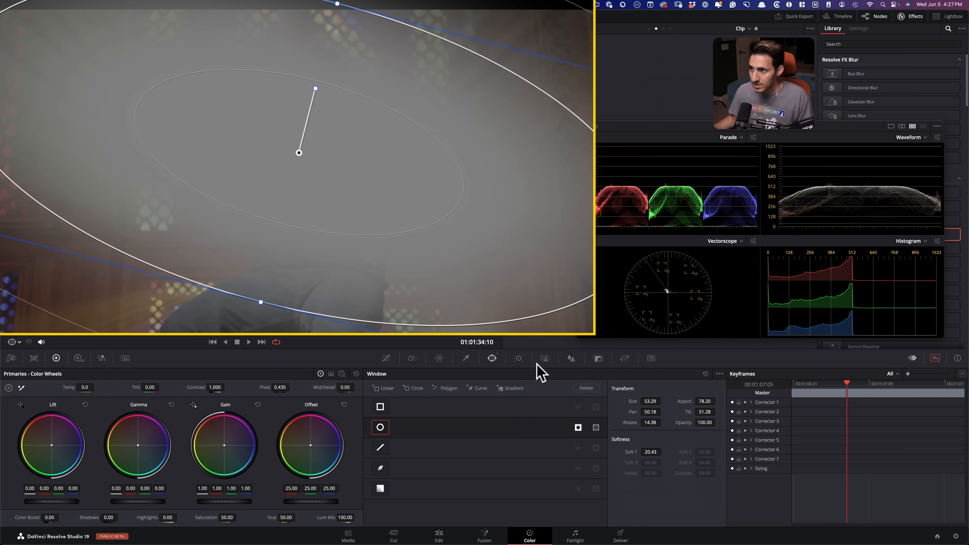
pyautogui.hotkey('shift', 'h')
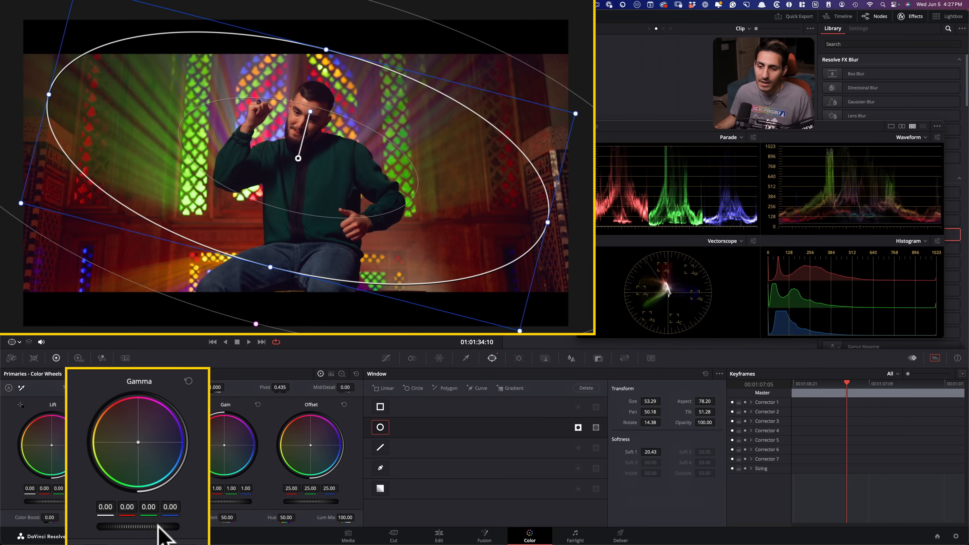
# Lower the win node's gamma to -0.03 and its saturation to 35.20, comparing the result with the node off and on.
pyautogui.moveTo(145, 498); pyautogui.dragTo(143, 499)
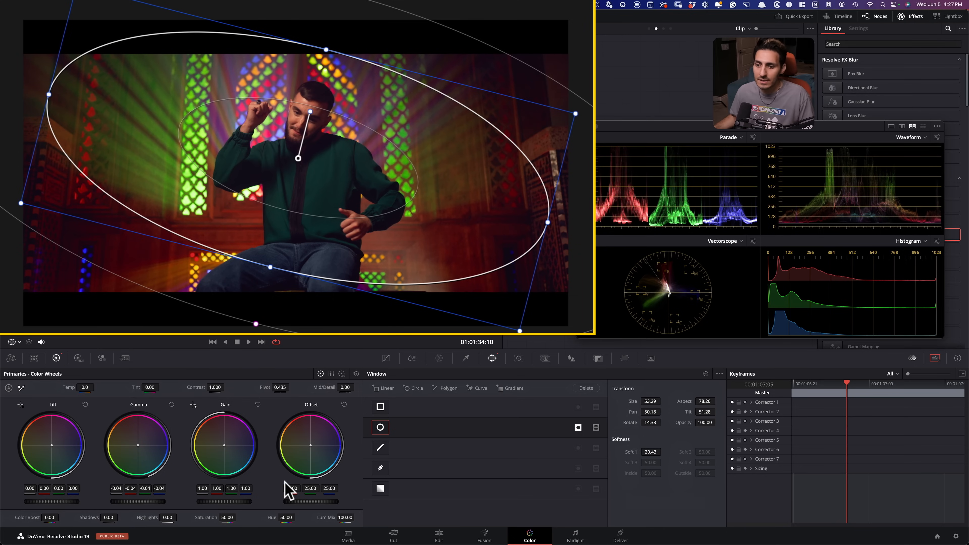
pyautogui.moveTo(228, 518); pyautogui.dragTo(208, 518)
pyautogui.press('super+d')
pyautogui.press('super+d')
pyautogui.press('super+equal')
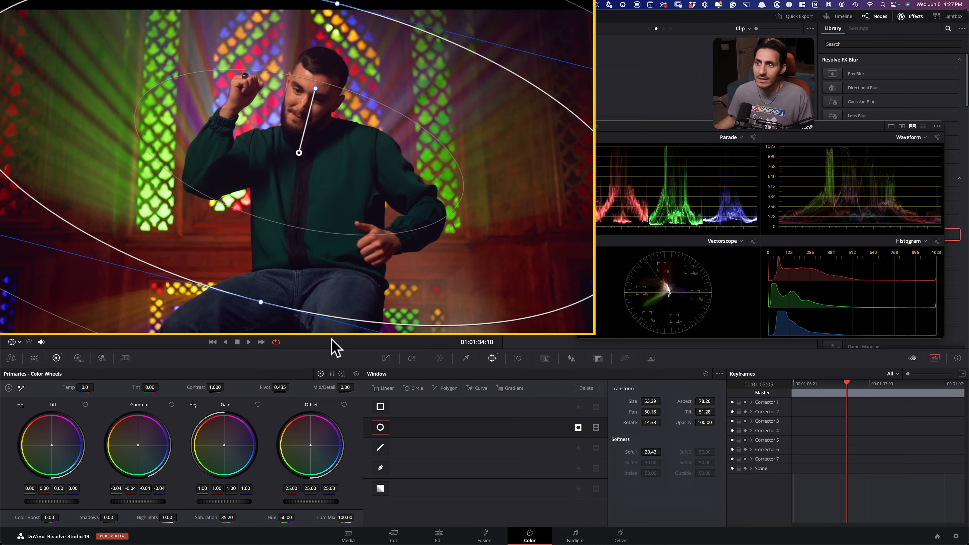
pyautogui.press('super+minus')
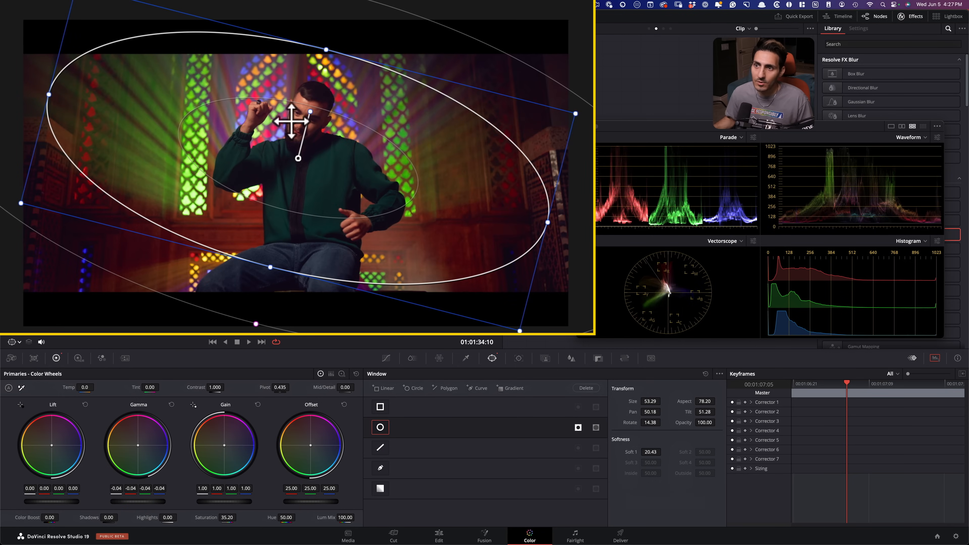
pyautogui.moveTo(138, 502); pyautogui.dragTo(138, 502)
pyautogui.hotkey('shift', 'z')
pyautogui.moveTo(660, 129); pyautogui.dragTo(683, 338)
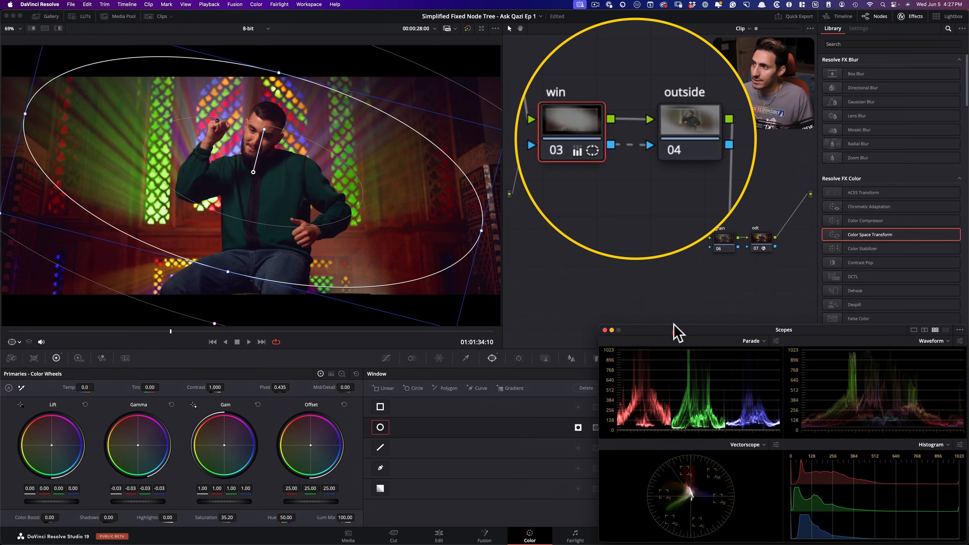
# On the outside node, raise the HDR palette's Global exposure to 0.27.
pyautogui.click(657, 168)
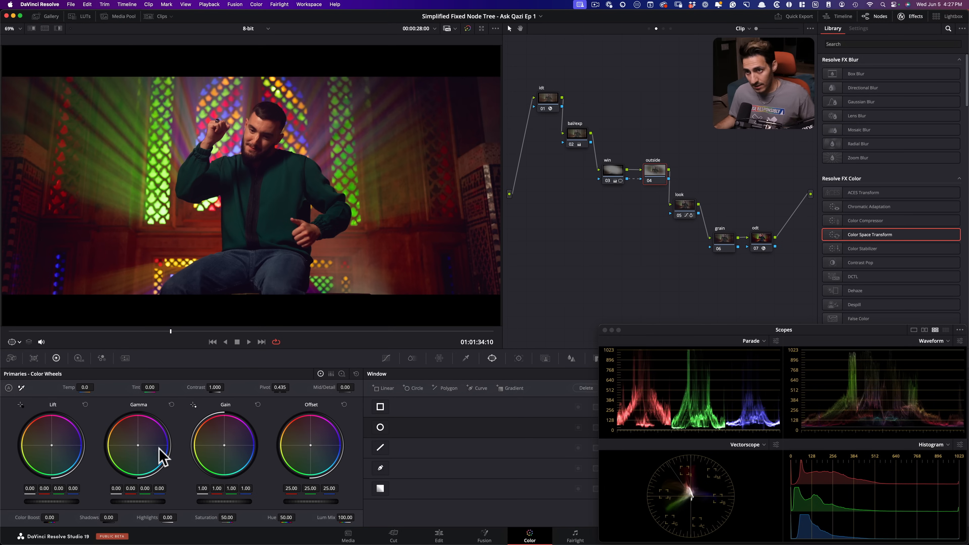
pyautogui.click(78, 359)
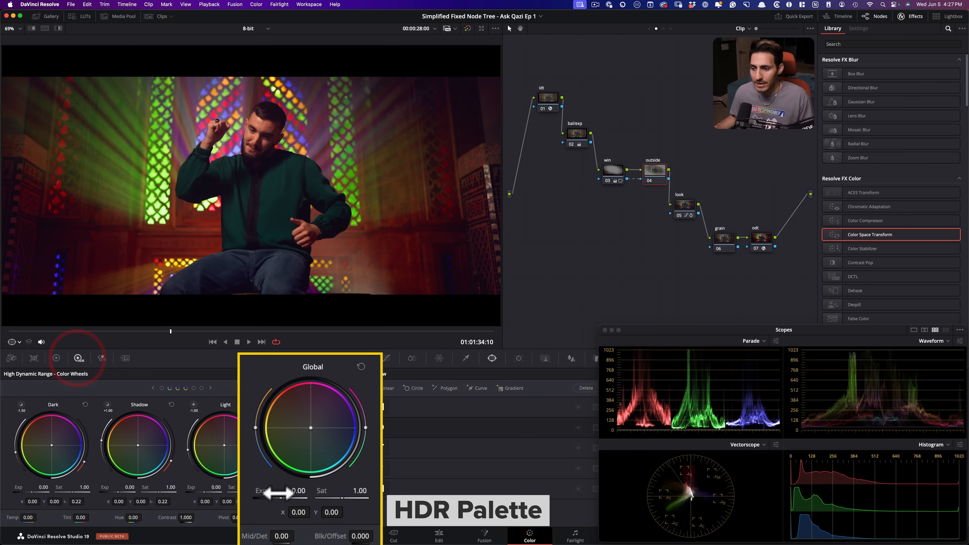
pyautogui.moveTo(298, 491)
pyautogui.mouseDown()
pyautogui.moveTo(318, 491)
pyautogui.moveTo(305, 491)
pyautogui.mouseUp()
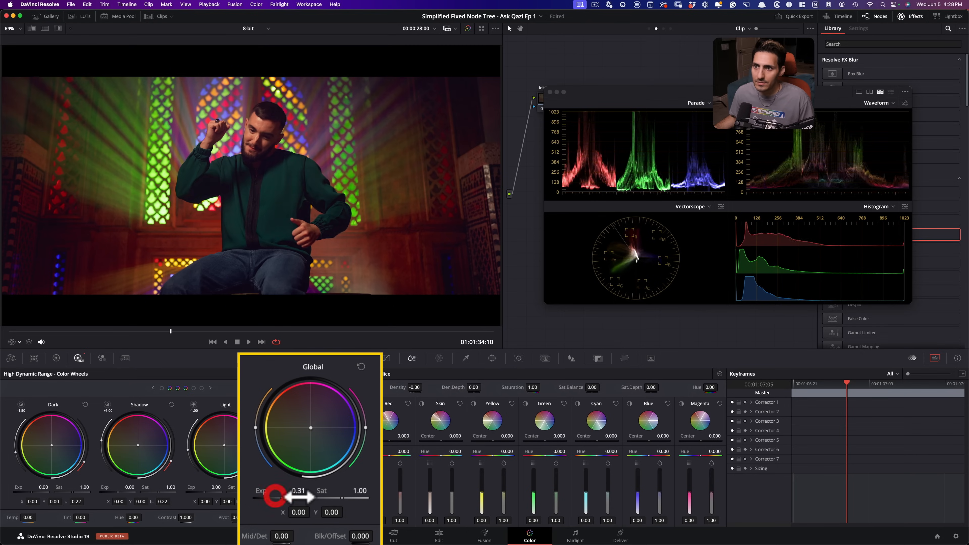
pyautogui.moveTo(290, 494); pyautogui.dragTo(275, 493)
pyautogui.moveTo(544, 83); pyautogui.dragTo(656, 339)
pyautogui.moveTo(721, 217); pyautogui.dragTo(899, 220)
# Compare the image with the outside node switched off and on several times.
pyautogui.press('super+d')
pyautogui.press('super+d')
pyautogui.scroll(-3, 367, 342)
pyautogui.press('super+d')
pyautogui.press('super+d')
pyautogui.press('super+d')
pyautogui.press('super+d')
pyautogui.press('super+d')
pyautogui.press('super+d')
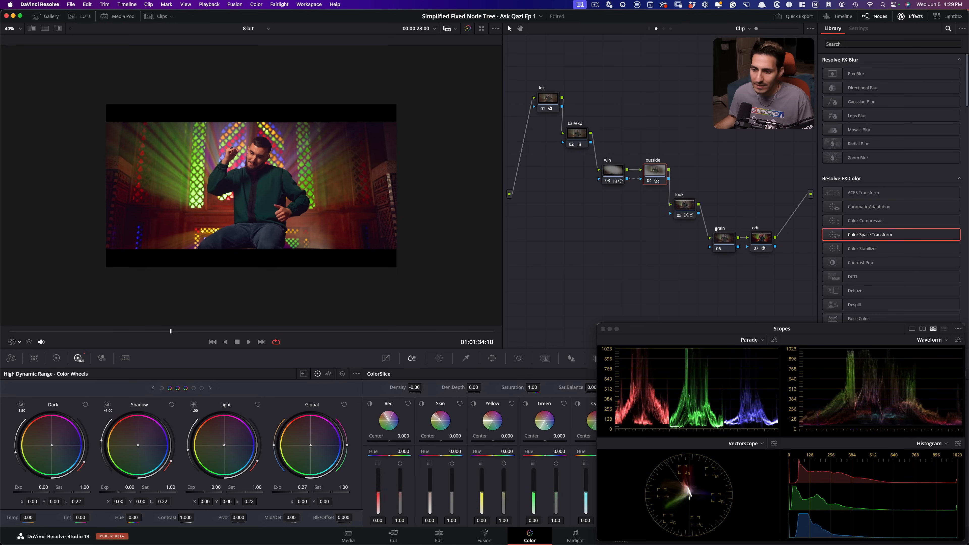
# Set the outside node's Global exposure to 0.25, then compare the image with the win and outside nodes together off and on.
pyautogui.hotkey('shift', 'z')
pyautogui.moveTo(573, 163); pyautogui.dragTo(671, 177)
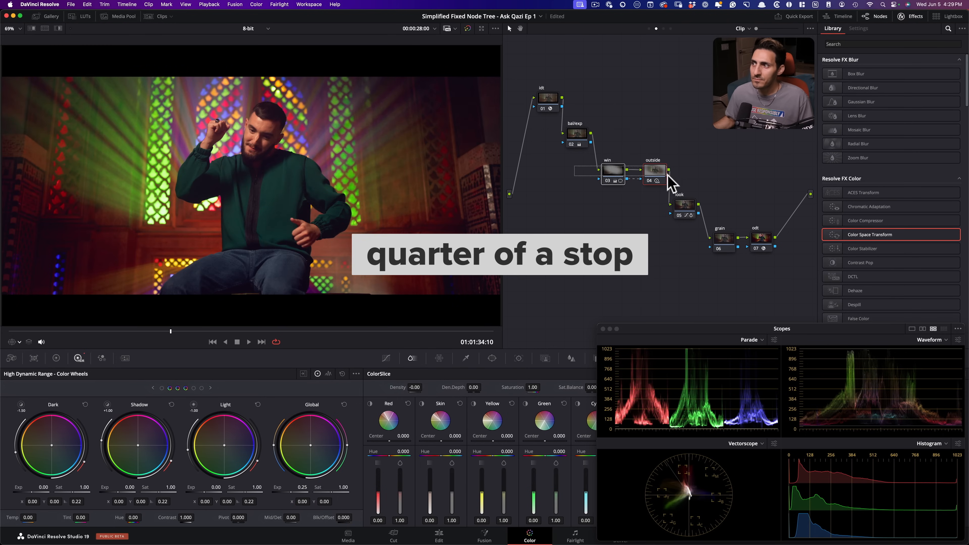
pyautogui.press('super+d')
pyautogui.press('super+d')
pyautogui.press('super+d')
pyautogui.press('super+d')
pyautogui.press('super+minus')
pyautogui.hotkey('shift', 'z')
# Add the Film Grain effect to the grain node and set its preset to 16mm 500T.
pyautogui.click(725, 240)
pyautogui.click(855, 43)
pyautogui.write('gra')
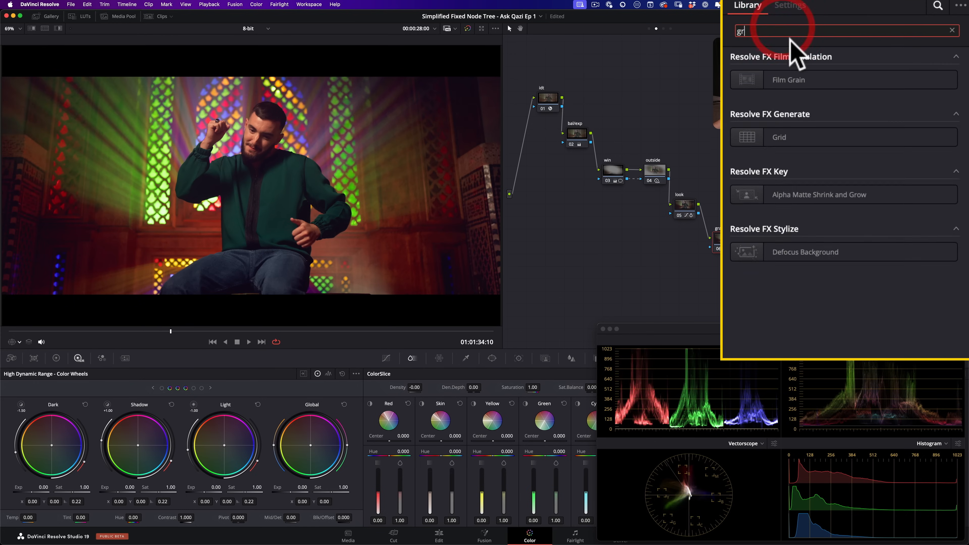
pyautogui.moveTo(844, 80); pyautogui.dragTo(718, 241)
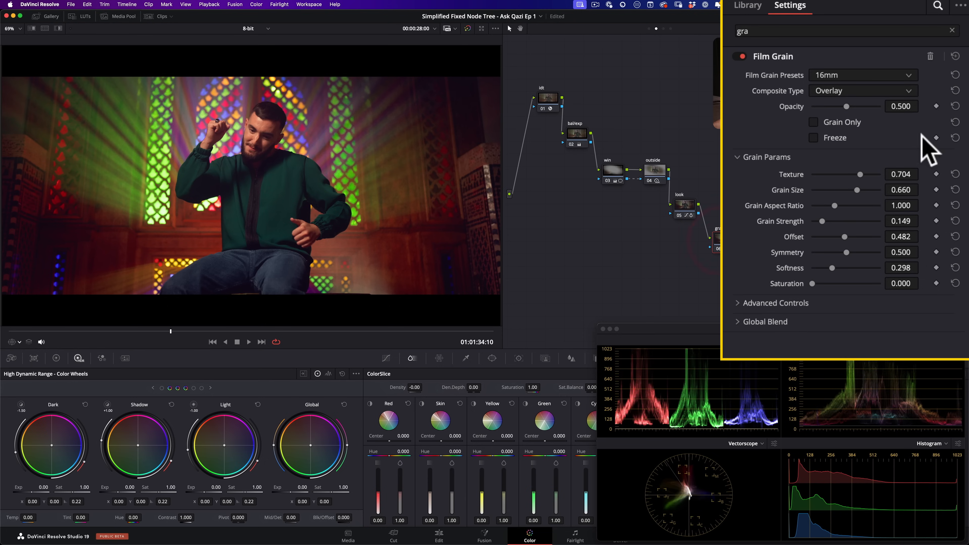
pyautogui.click(880, 73)
pyautogui.scroll(-2, 866, 169)
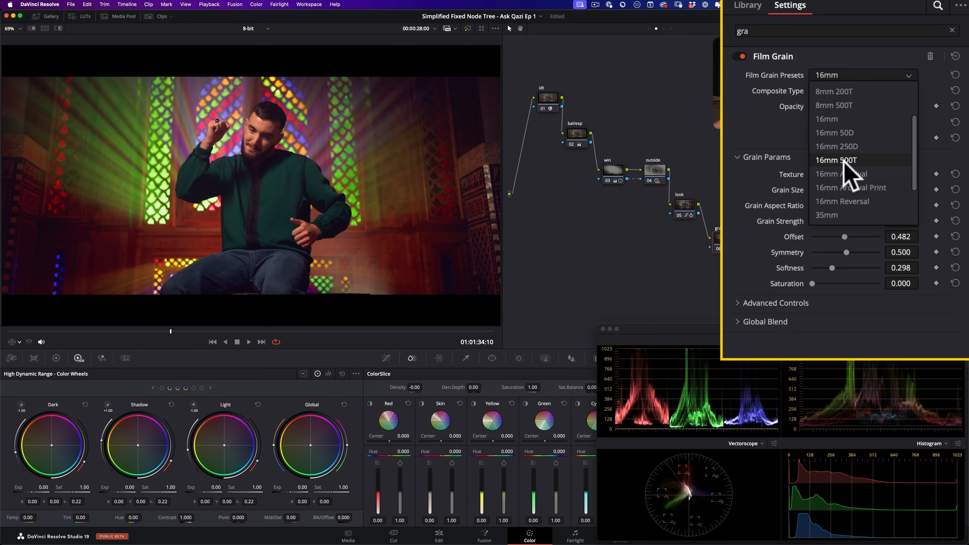
pyautogui.click(863, 166)
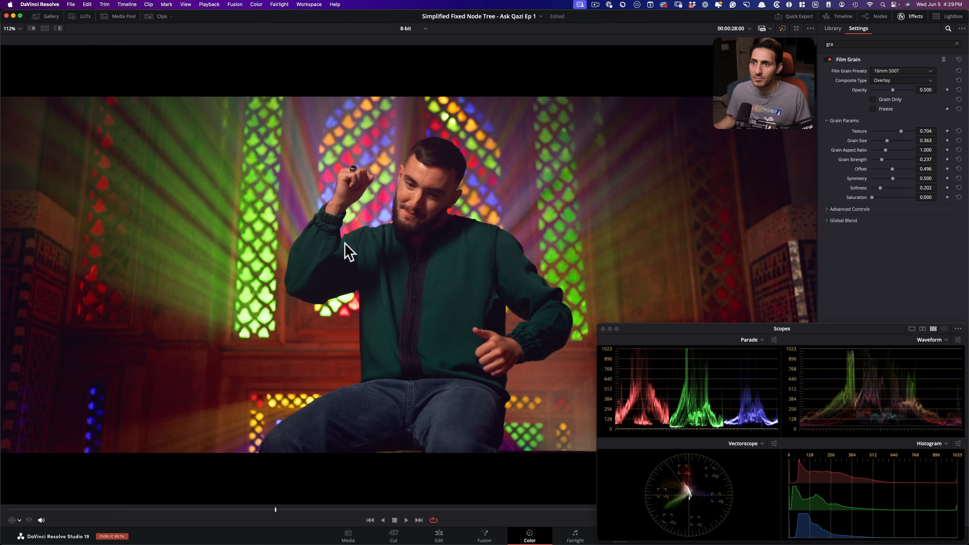
# Examine the grain up close on the stained glass and sleeve, comparing the Film Grain effect off and on.
pyautogui.scroll(8, 346, 249)
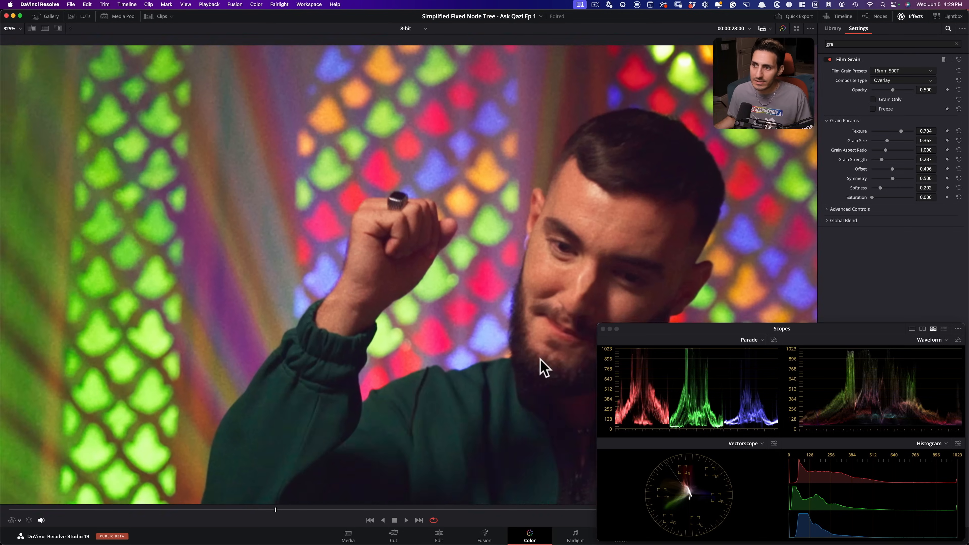
pyautogui.moveTo(540, 359); pyautogui.dragTo(589, 368)
pyautogui.moveTo(417, 353); pyautogui.dragTo(610, 262)
pyautogui.scroll(2, 538, 248)
pyautogui.moveTo(535, 248); pyautogui.dragTo(578, 230)
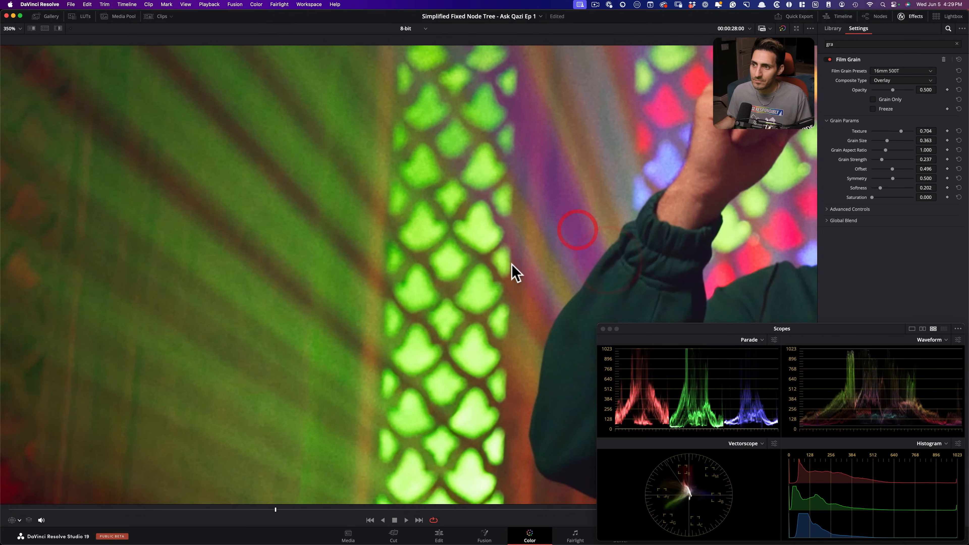
pyautogui.moveTo(511, 268); pyautogui.dragTo(557, 214)
pyautogui.click(829, 59)
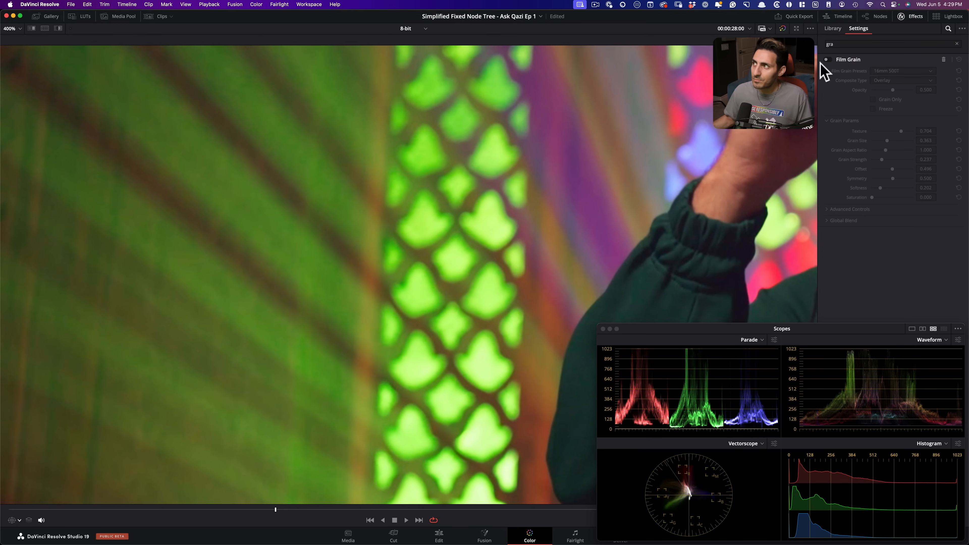
pyautogui.click(827, 60)
pyautogui.hotkey('shift', 'z')
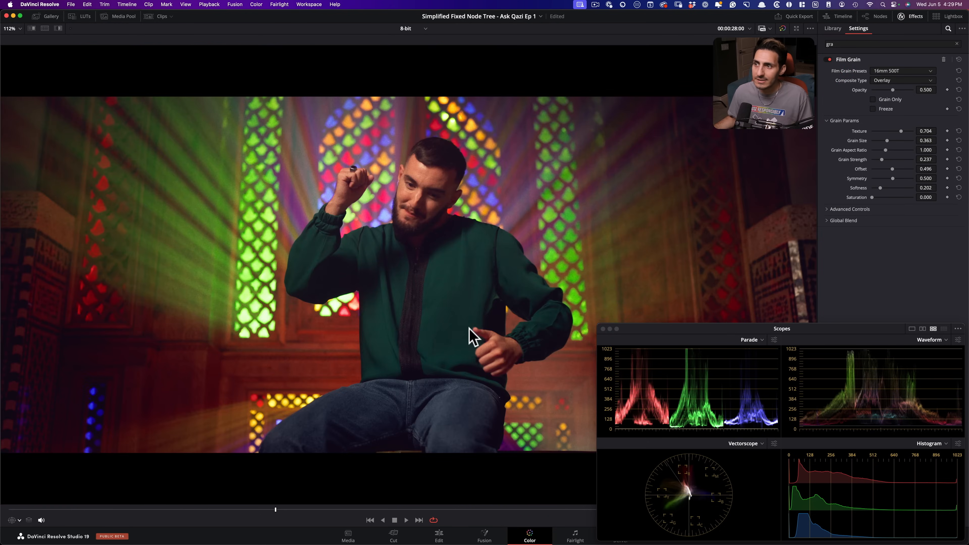
pyautogui.hotkey('alt', 'f')
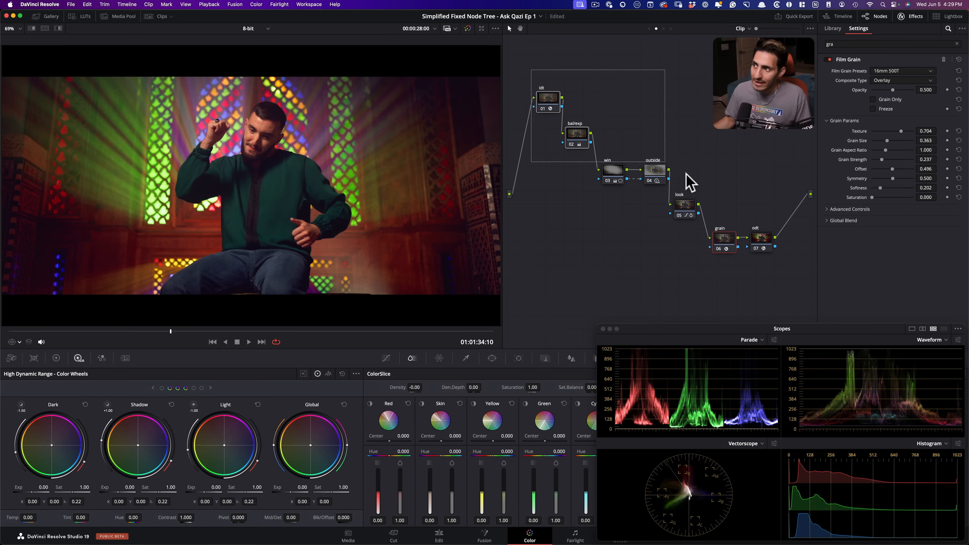
pyautogui.click(774, 300)
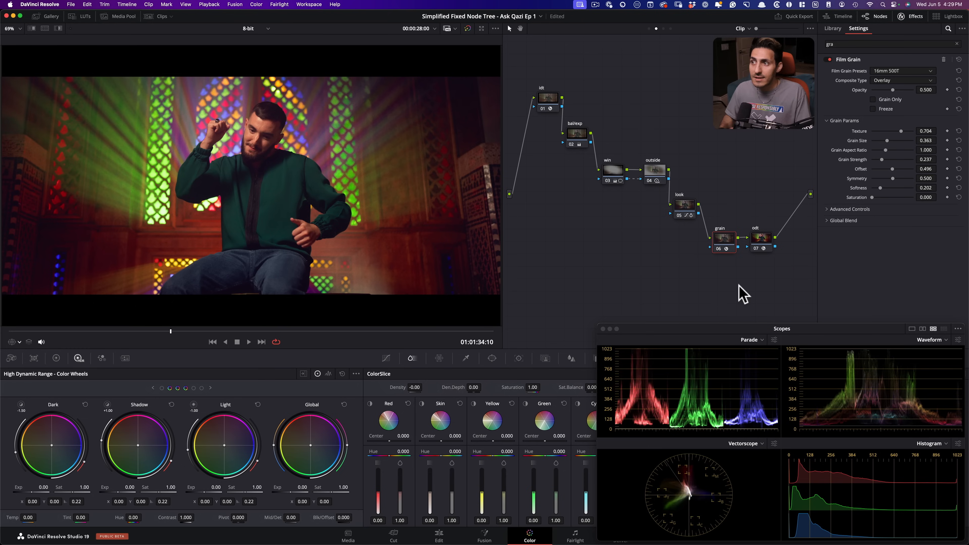
# Go back from the grain node to the win node and show its window outline in the viewer.
pyautogui.hotkey('shift', ';')
pyautogui.hotkey('shift', ';')
pyautogui.hotkey('shift', ';')
pyautogui.click(12, 342)
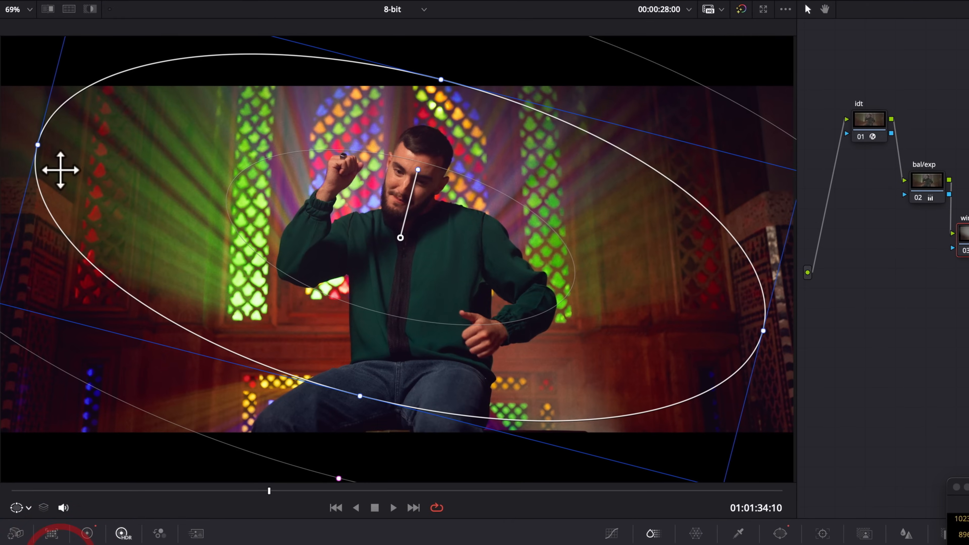
pyautogui.press('super+minus')
pyautogui.hotkey('shift', 'z')
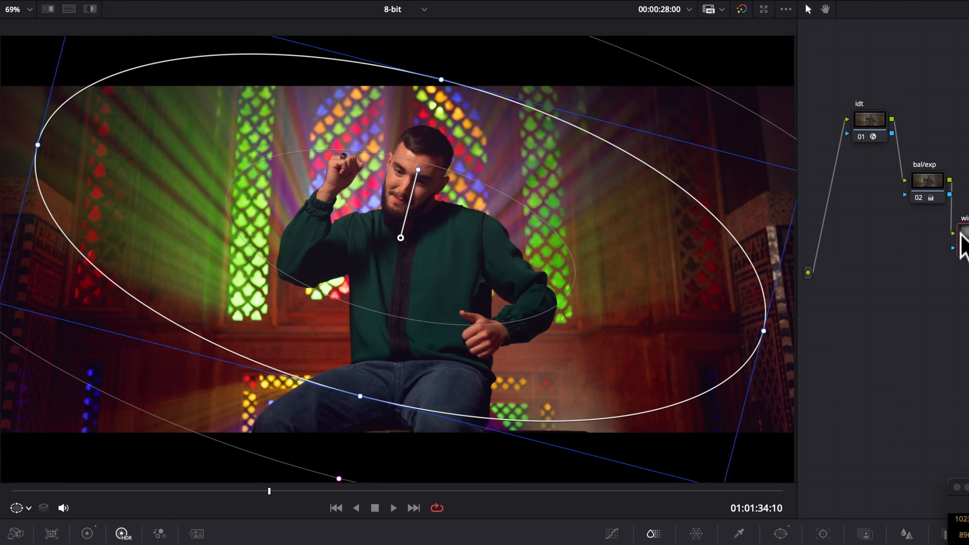
# Compare the image with the bal/exp node and the look node switched off and on several times.
pyautogui.click(928, 189)
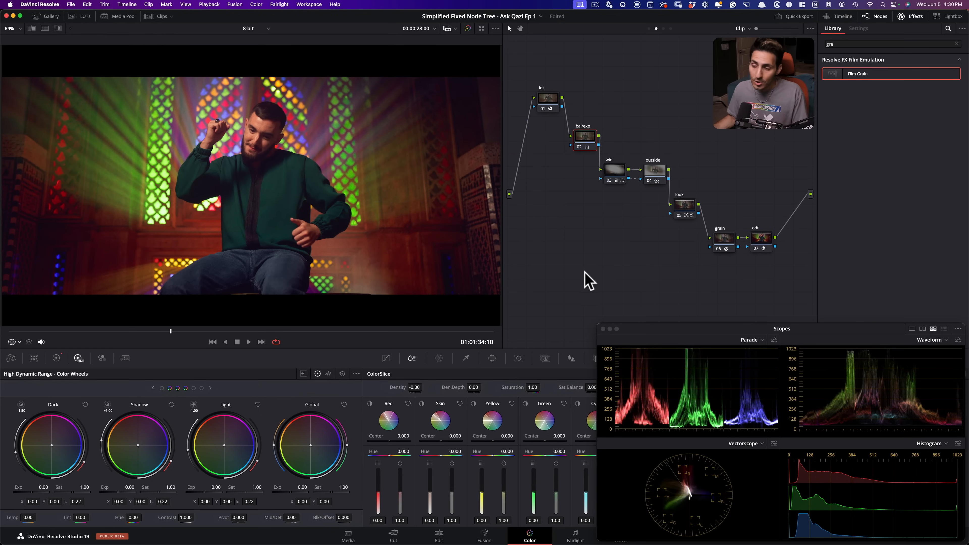
pyautogui.press('super+d')
pyautogui.press('super+d')
pyautogui.press('super+d')
pyautogui.press('super+d')
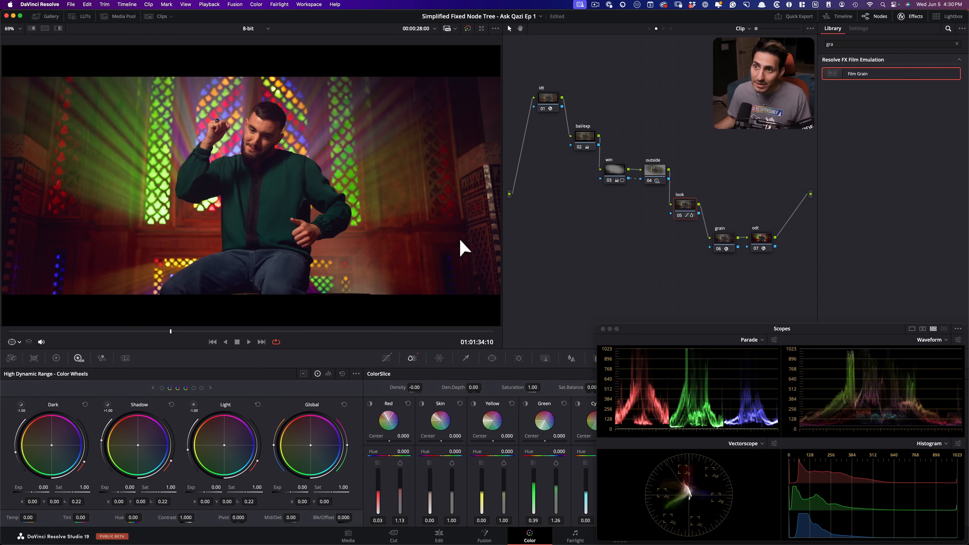
pyautogui.press('super+d')
pyautogui.press('super+d')
pyautogui.press('super+d')
pyautogui.press('super+d')
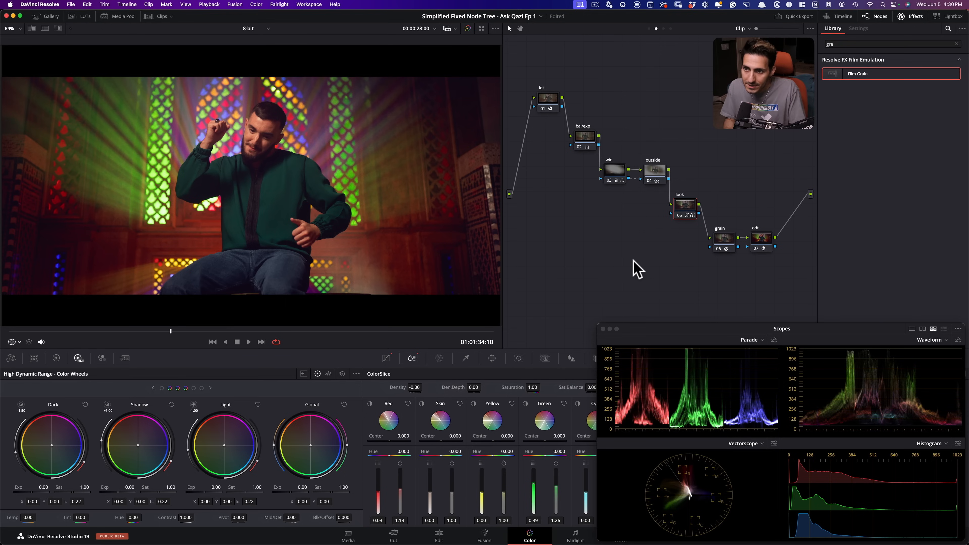
pyautogui.press('super+d')
pyautogui.press('super+d')
pyautogui.press('super+d')
pyautogui.press('super+d')
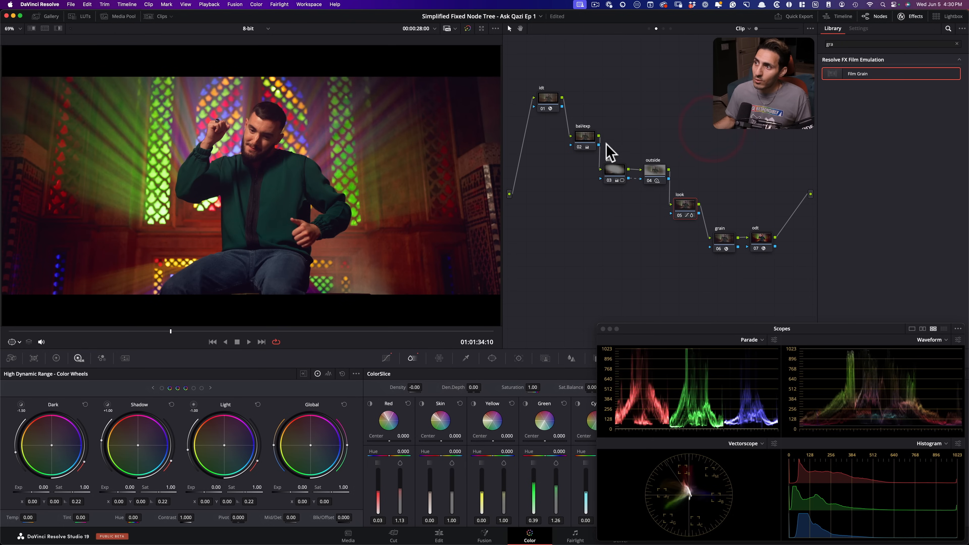
# Bypass all nodes and re-enable only the idt and odt nodes to view the plain color conversion.
pyautogui.hotkey('alt', 'd')
pyautogui.click(542, 98)
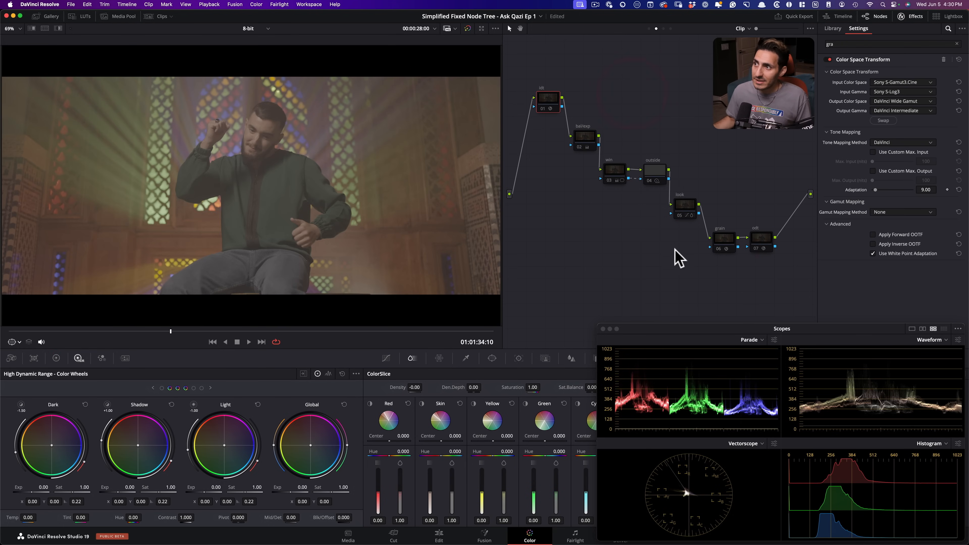
pyautogui.keyDown('super'); pyautogui.click(762, 240); pyautogui.keyUp('super')
pyautogui.press('super+d')
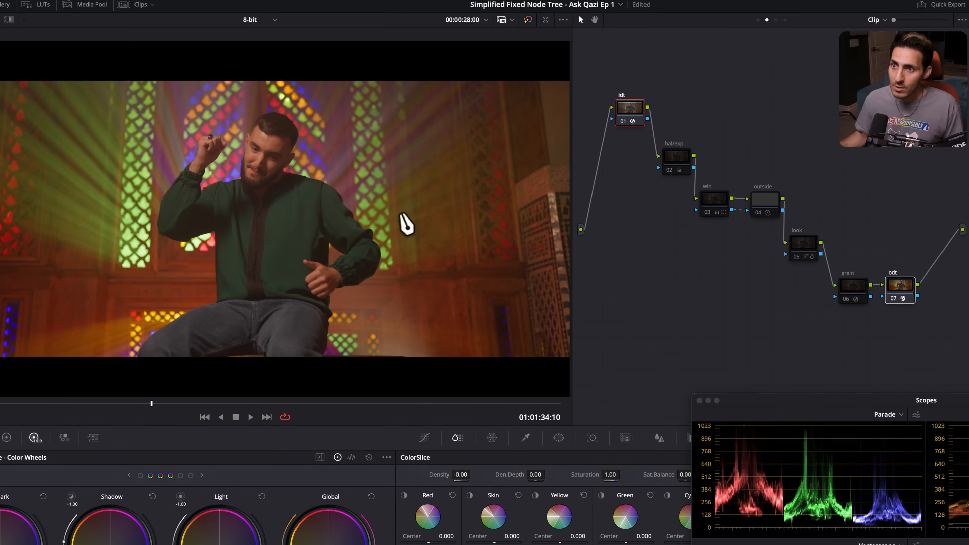
# Switch the bal/exp node back on to review its contribution over the converted image.
pyautogui.click(676, 156)
pyautogui.press('super+d')
pyautogui.press('super+d')
pyautogui.click(781, 107)
pyautogui.click(808, 171)
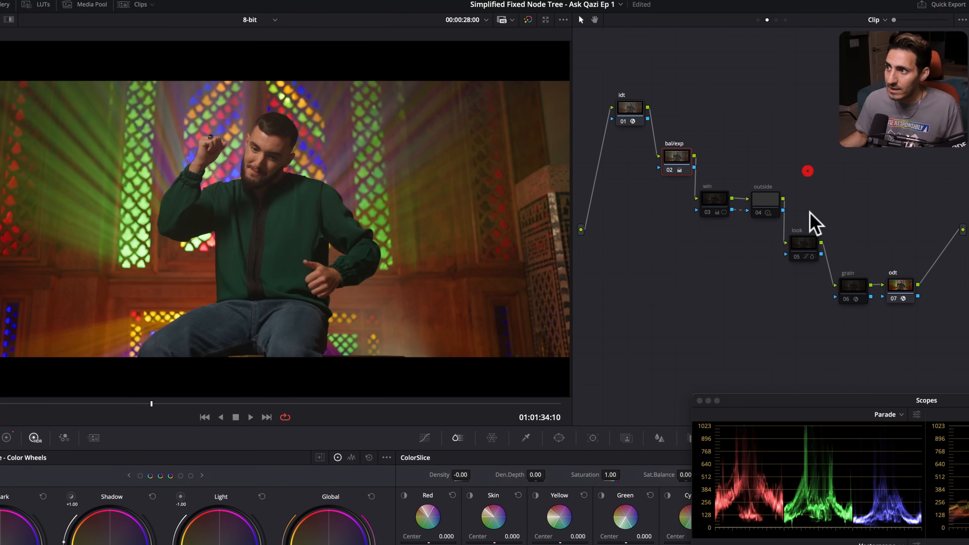
# Switch the look node back on, comparing it off and on, and continue with the win and outside nodes.
pyautogui.click(802, 243)
pyautogui.press('super+d')
pyautogui.press('super+d')
pyautogui.press('super+d')
pyautogui.press('super+d')
pyautogui.press('super+d')
pyautogui.click(838, 179)
pyautogui.click(712, 199)
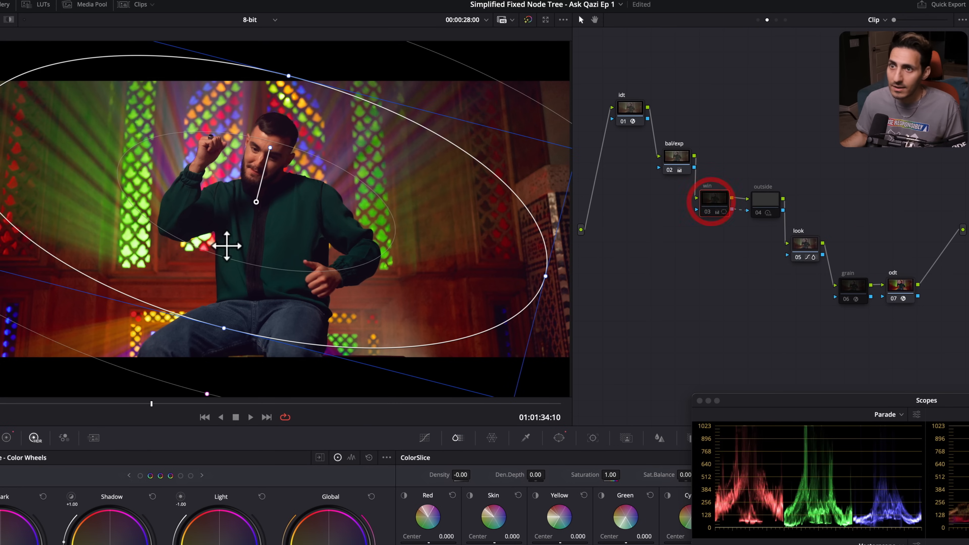
pyautogui.click(760, 202)
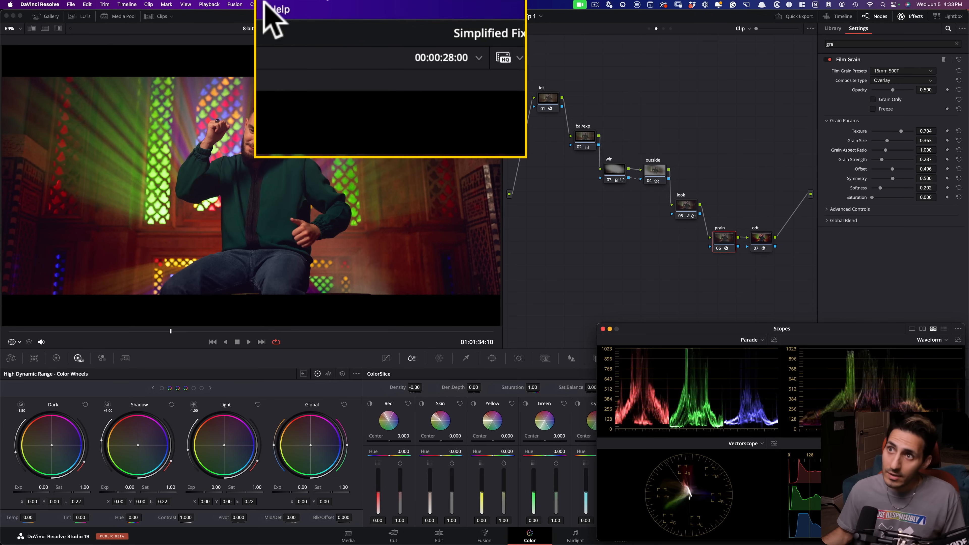
pyautogui.click(335, 5)
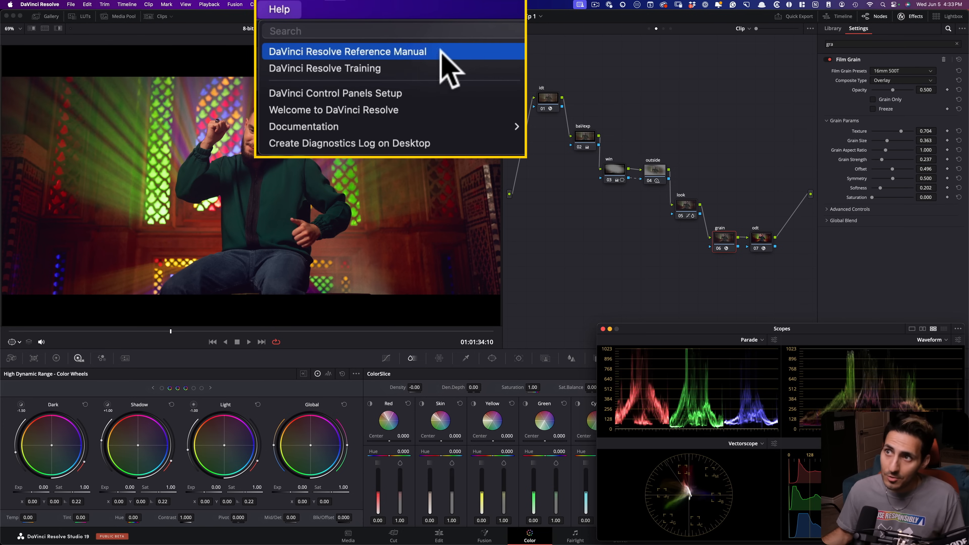
pyautogui.click(416, 26)
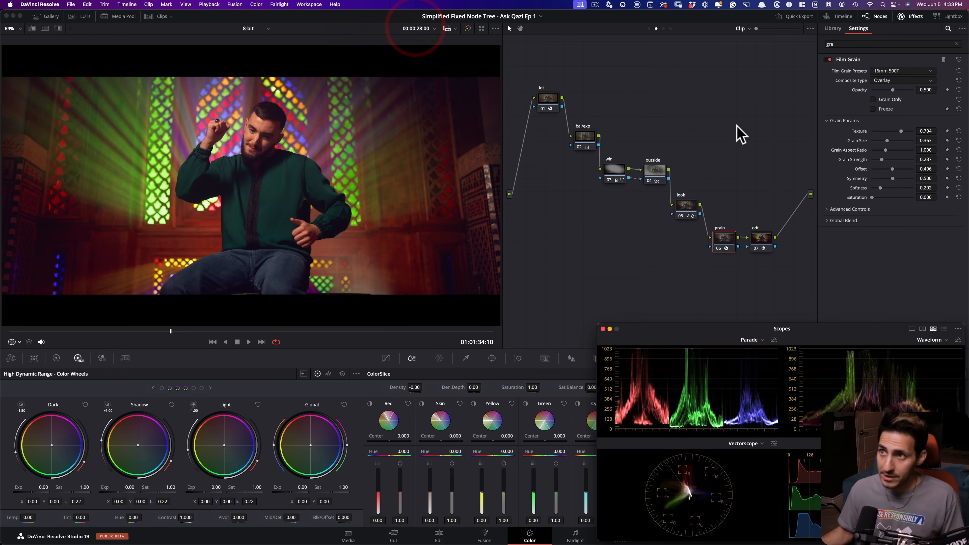
pyautogui.click(959, 82)
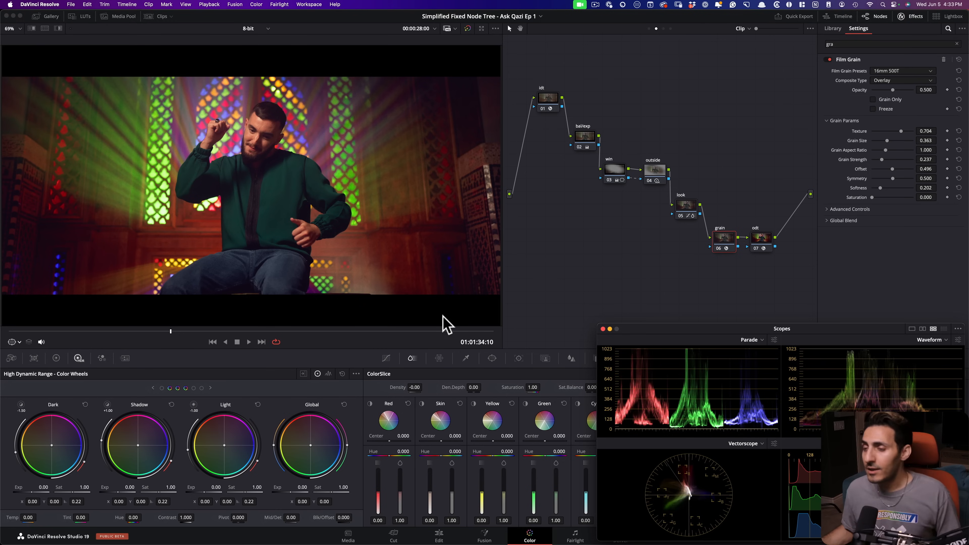
# Open the DaVinci Resolve Training web page and look through its training videos down to the Training Books section.
pyautogui.click(334, 4)
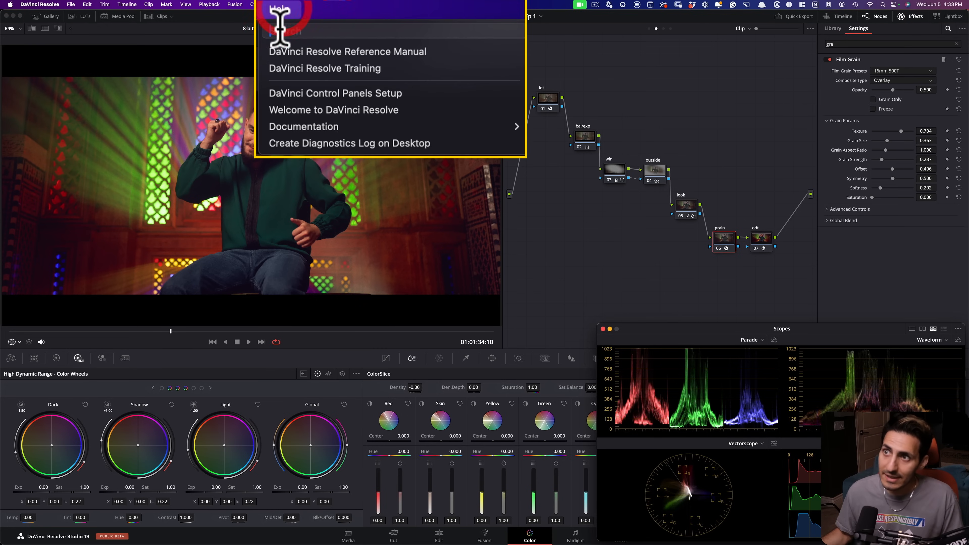
pyautogui.click(395, 70)
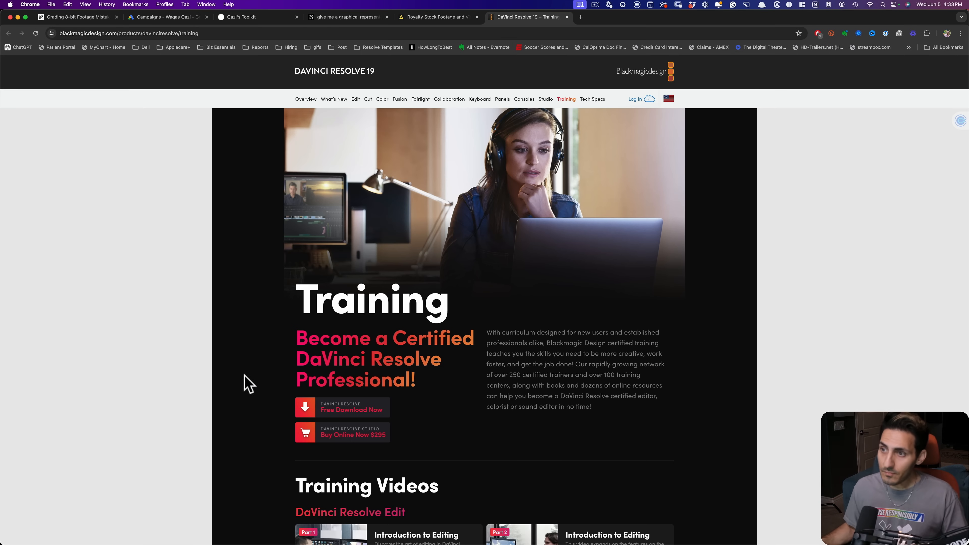
pyautogui.scroll(-20, 433, 346)
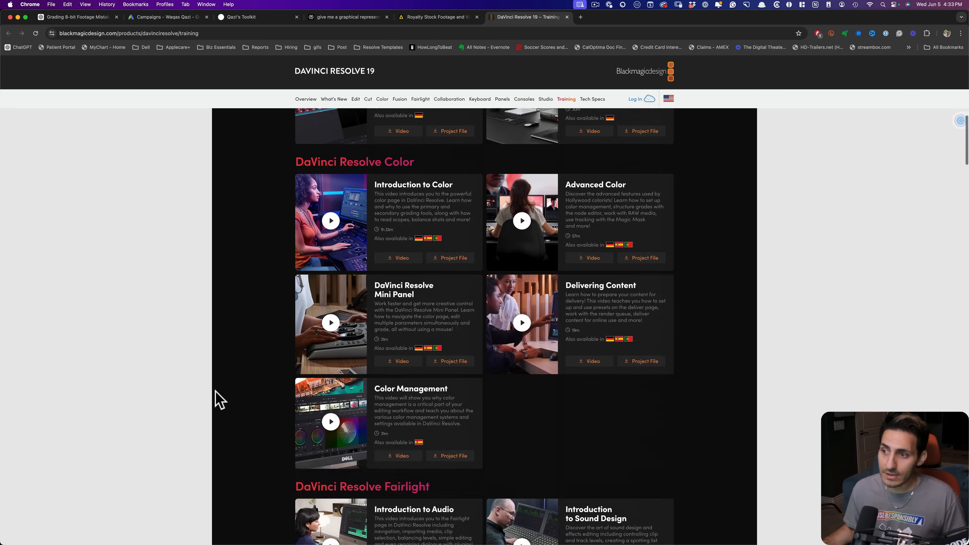
pyautogui.scroll(-8, 259, 434)
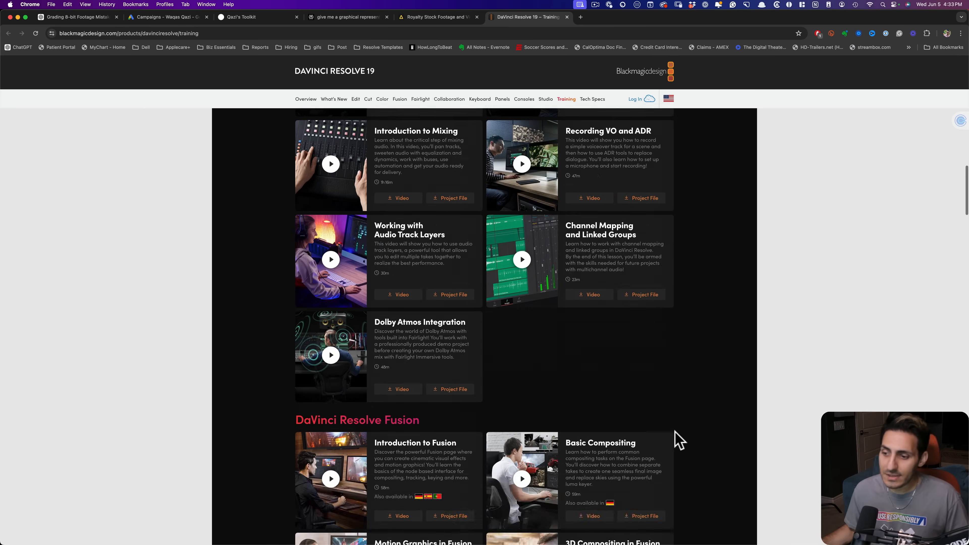
pyautogui.scroll(-8, 677, 440)
pyautogui.scroll(-5, 252, 413)
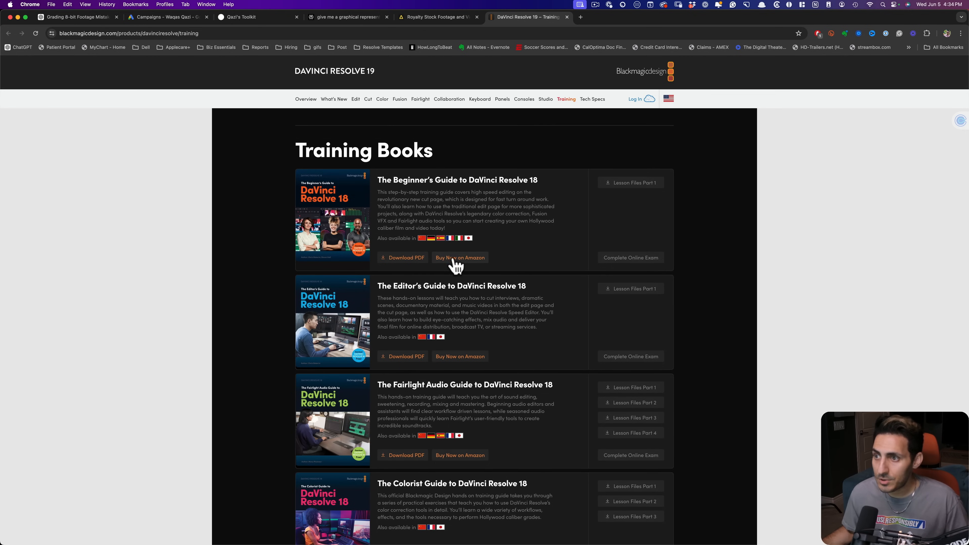
pyautogui.scroll(-5, 267, 393)
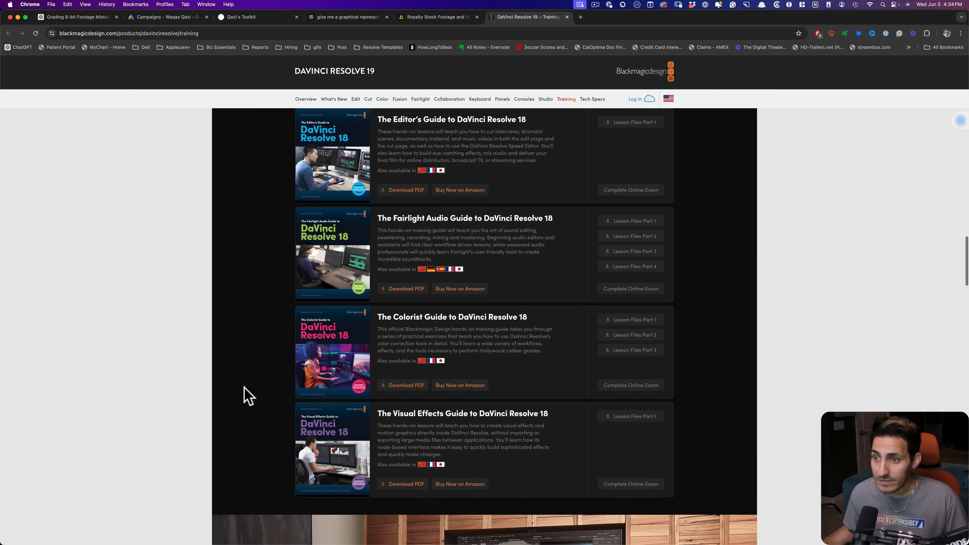
# Highlight the title The Colorist Guide to DaVinci Resolve 18, clear the highlight and look back over the Training Books.
pyautogui.moveTo(376, 282); pyautogui.dragTo(549, 288)
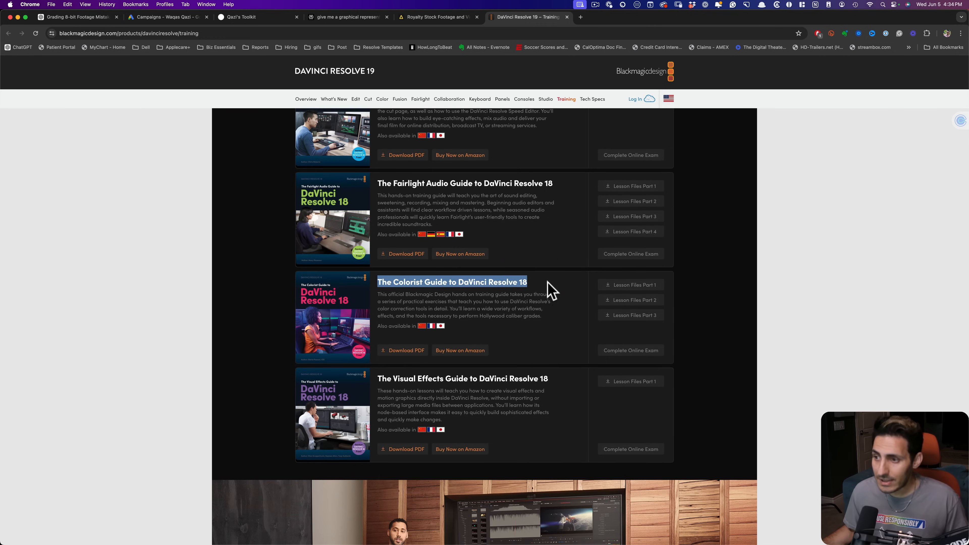
pyautogui.click(538, 283)
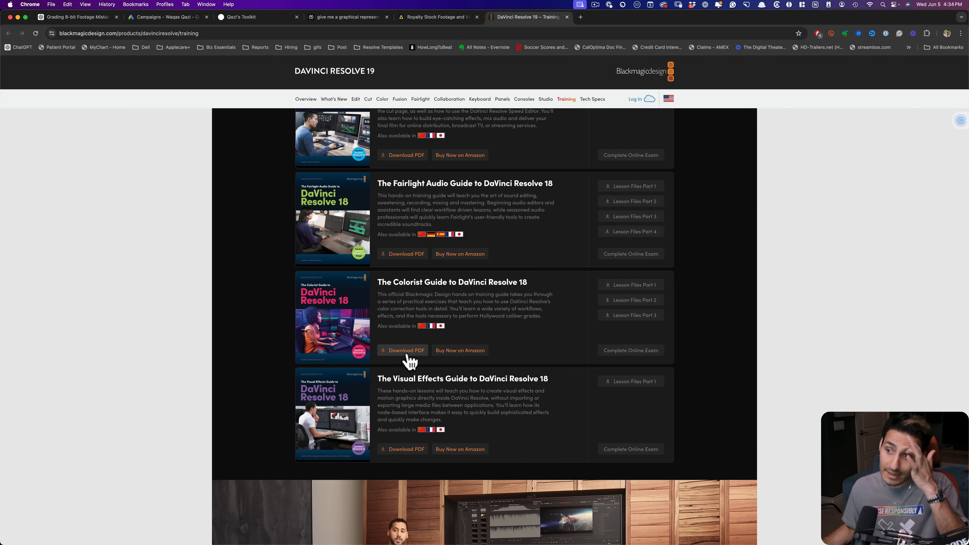
pyautogui.scroll(8, 255, 362)
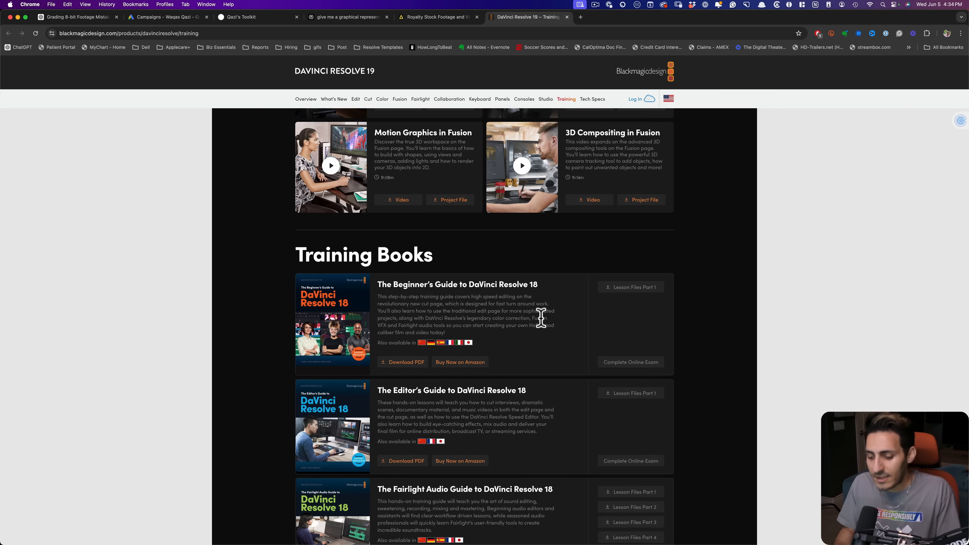
# Open the Amazon page for the book Cinematography: Theory and Practice from its search result.
pyautogui.press('super+Tab')
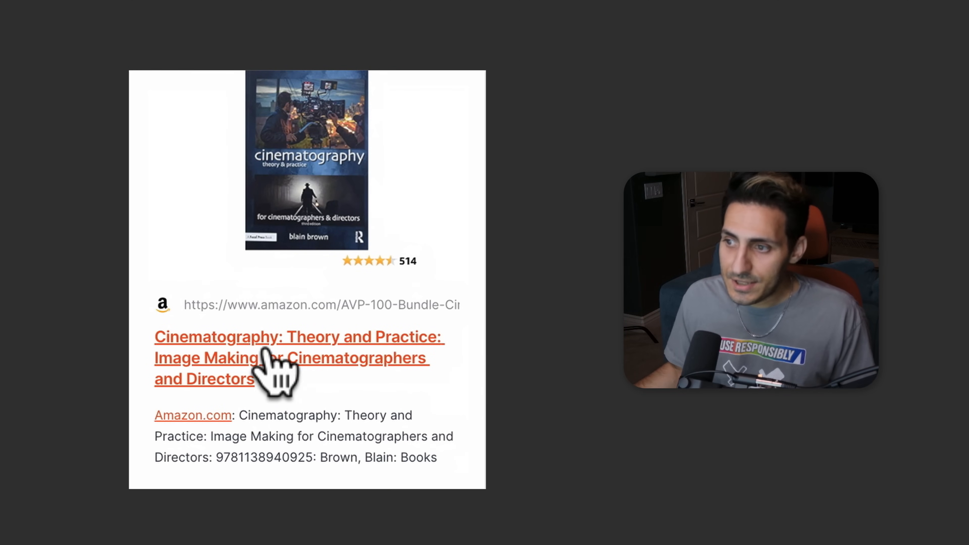
pyautogui.click(348, 341)
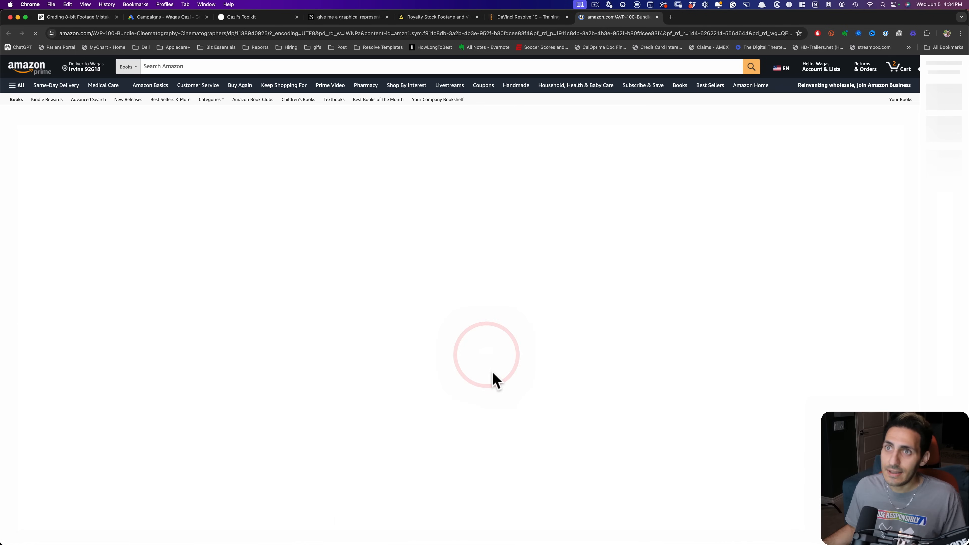